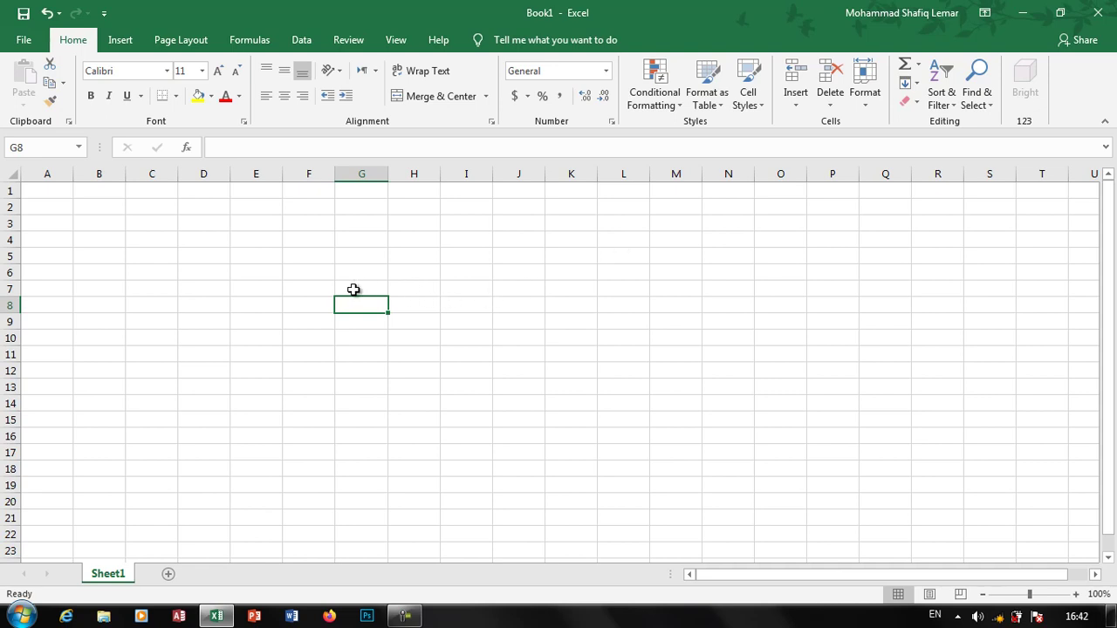
# Enter 500 in cell F6
pyautogui.click(293, 268)
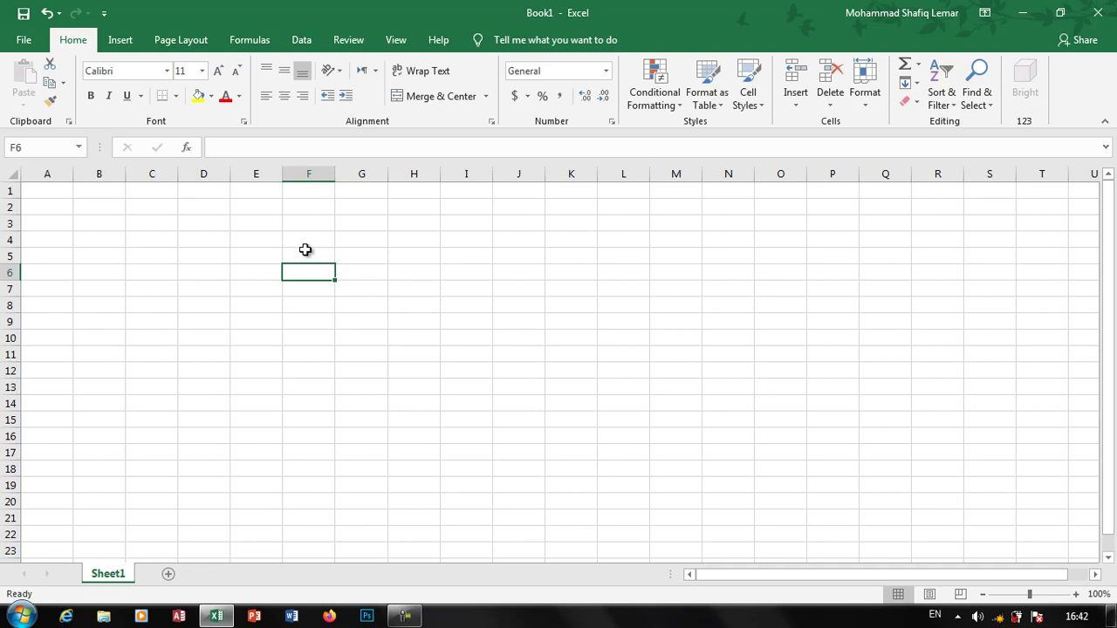
pyautogui.write('500')
pyautogui.press('Return')
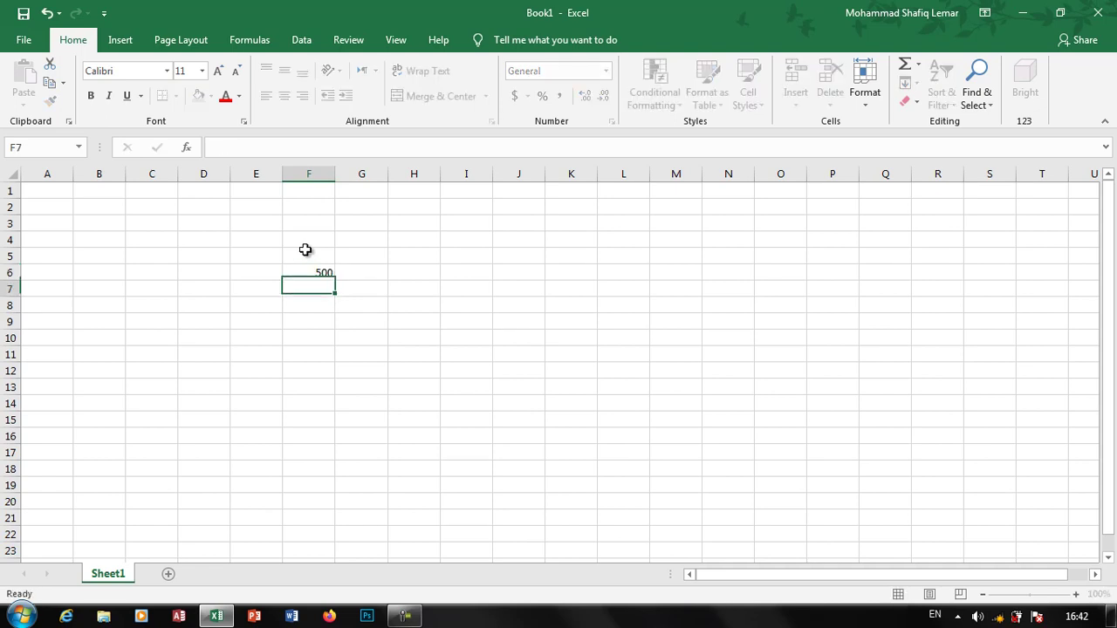
# Format cell F6 as bold, italic and underlined, with a yellow fill and red font
pyautogui.press('Up')
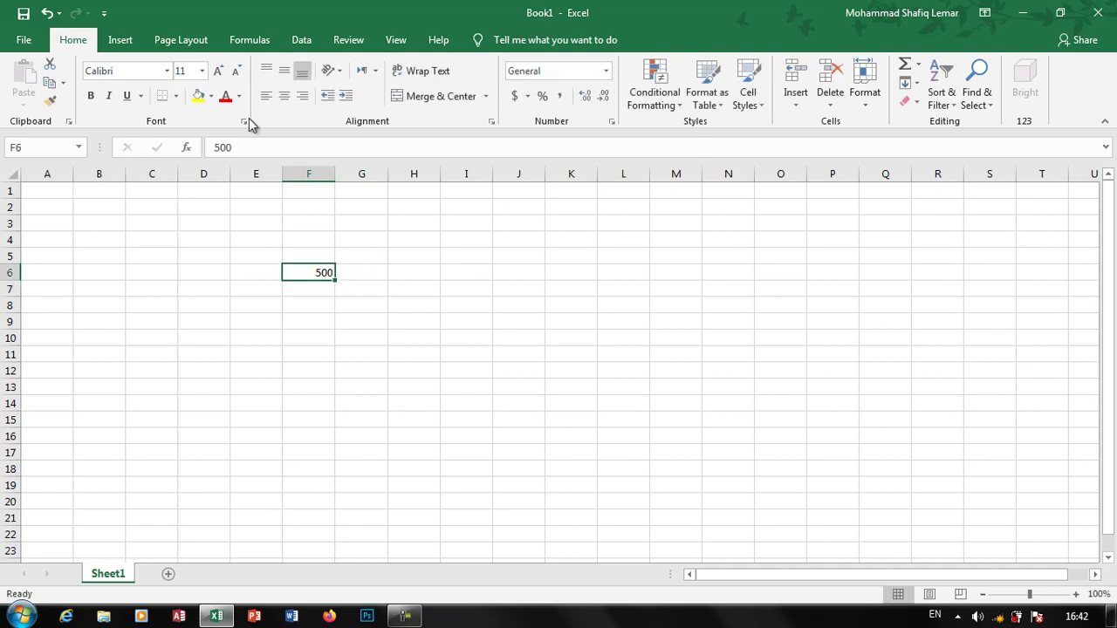
pyautogui.click(90, 95)
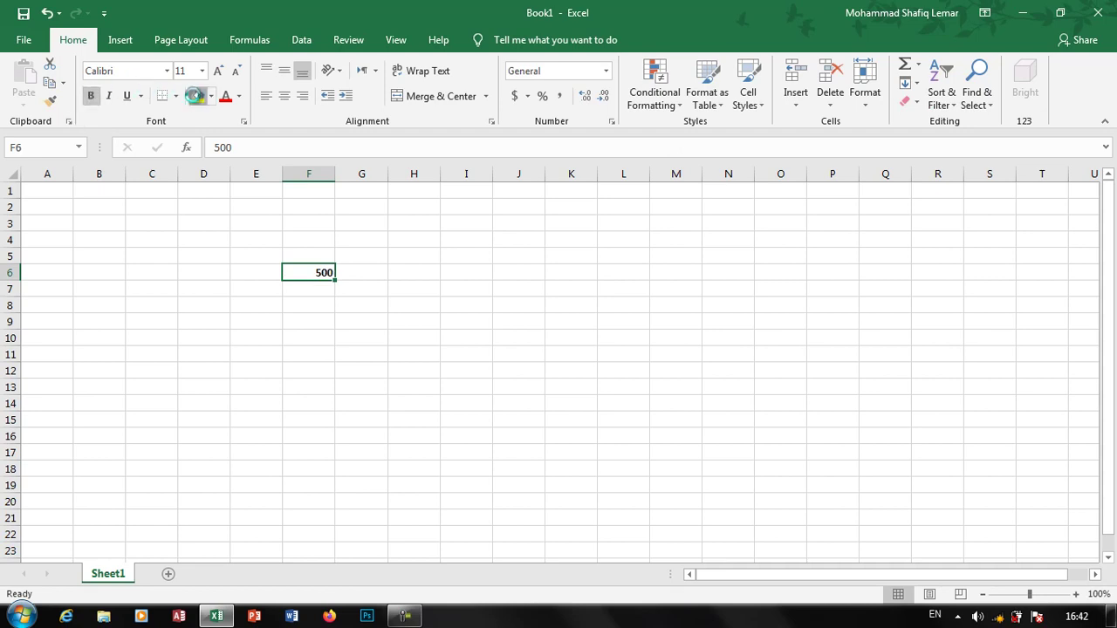
pyautogui.click(198, 96)
pyautogui.click(225, 97)
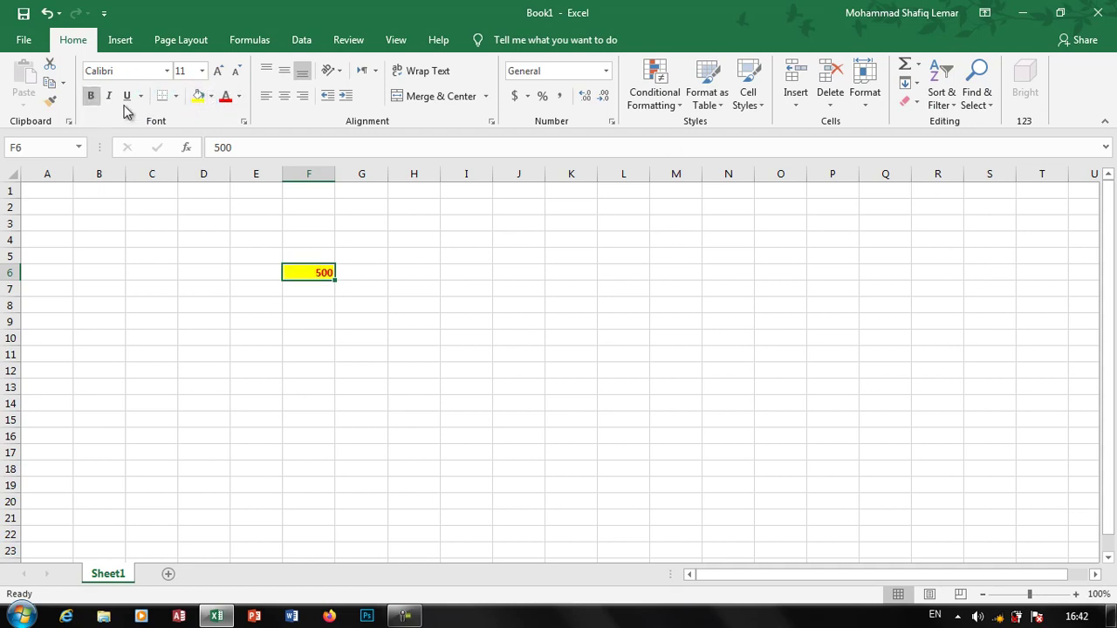
pyautogui.hotkey('ctrl', 'i')
pyautogui.click(126, 97)
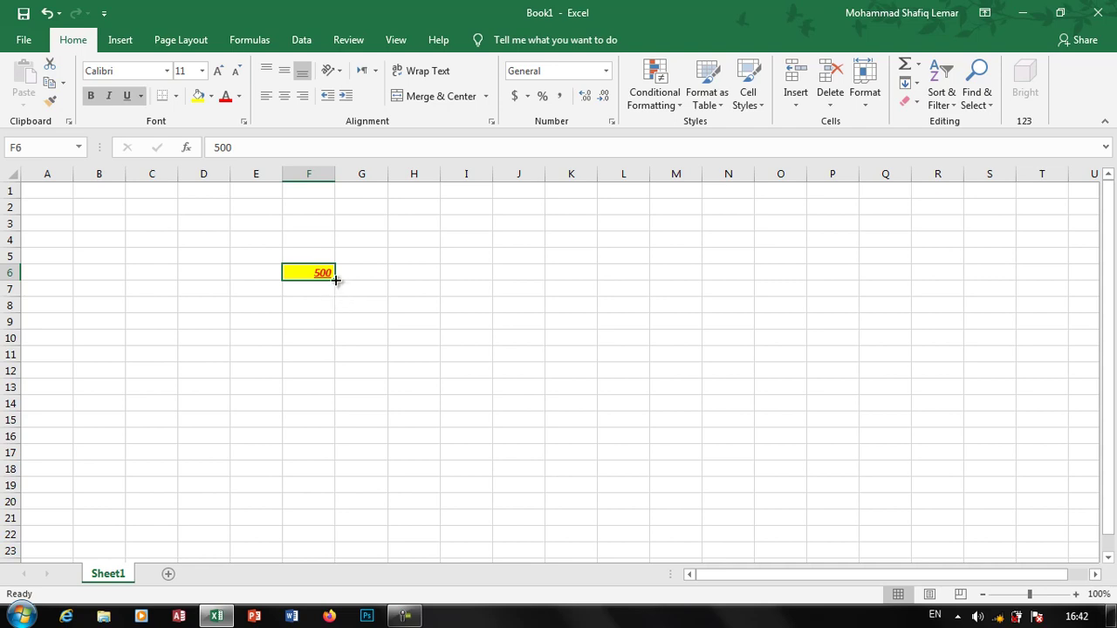
# Try copying F6 across to L6 and down to F18 by AutoFill, undoing each fill
pyautogui.moveTo(335, 277); pyautogui.dragTo(635, 282)
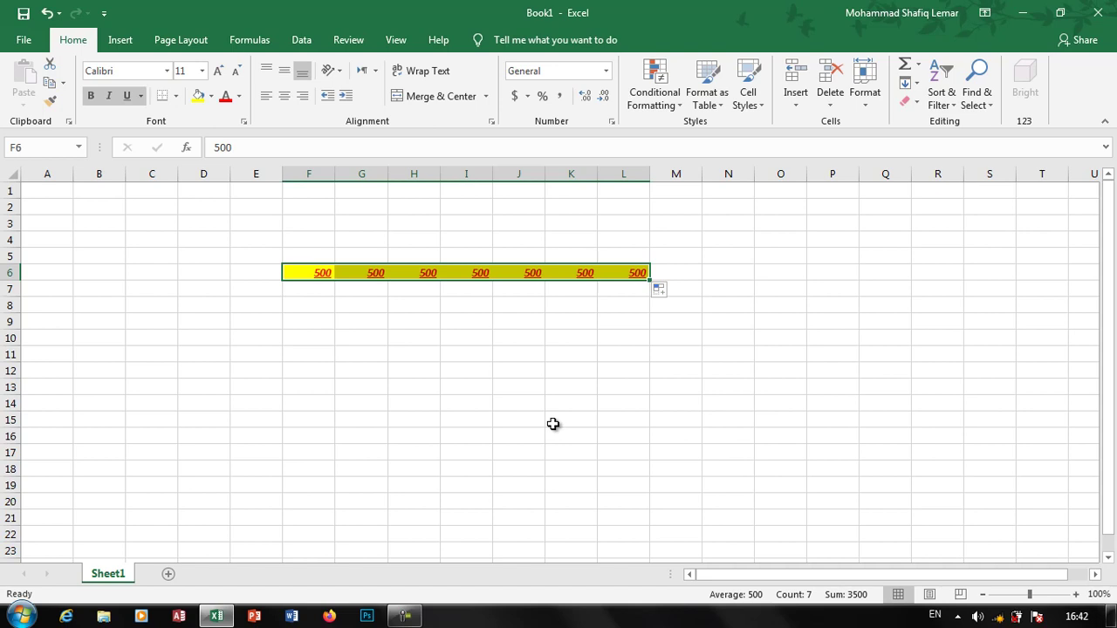
pyautogui.hotkey('ctrl', 'z')
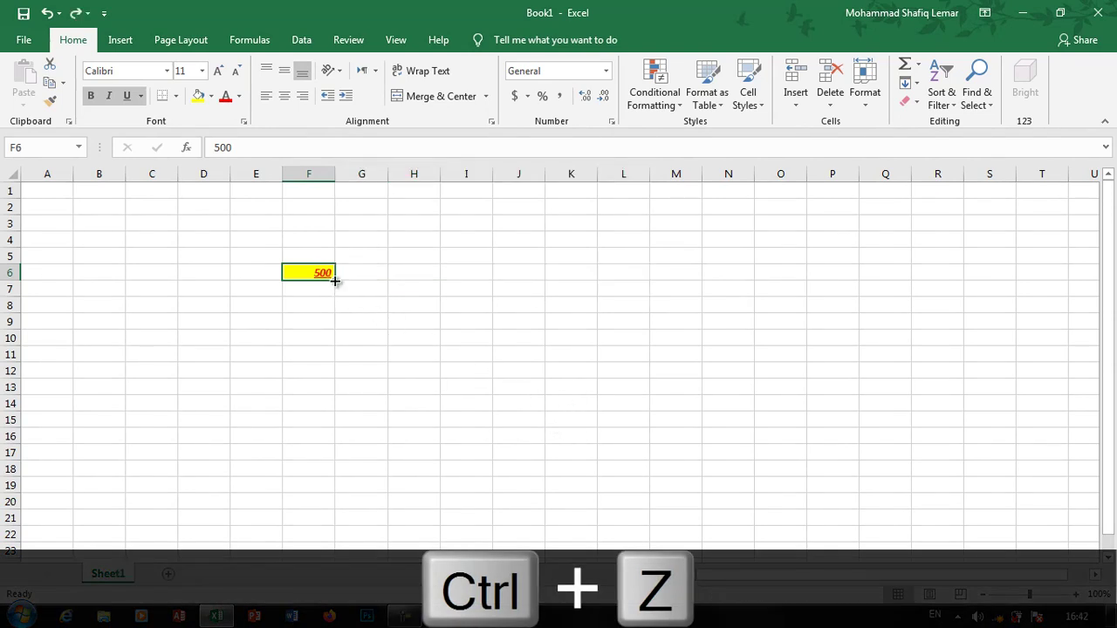
pyautogui.moveTo(333, 279); pyautogui.dragTo(312, 474)
pyautogui.press('F9')
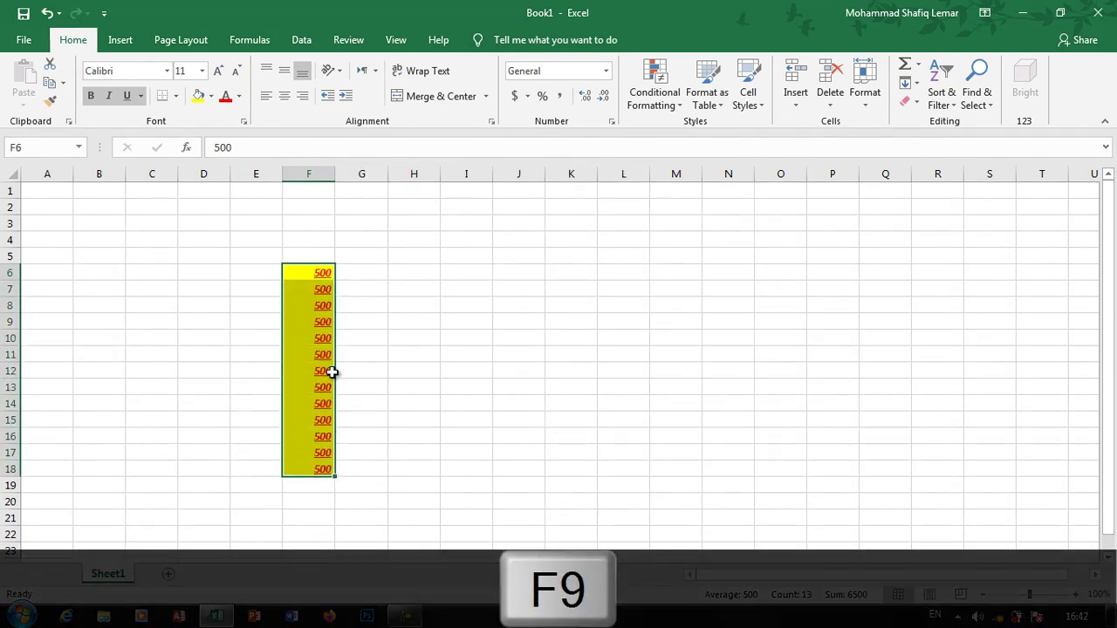
# Try copying F6 upward to F1 by AutoFill and undo the fill
pyautogui.moveTo(336, 283); pyautogui.dragTo(331, 184)
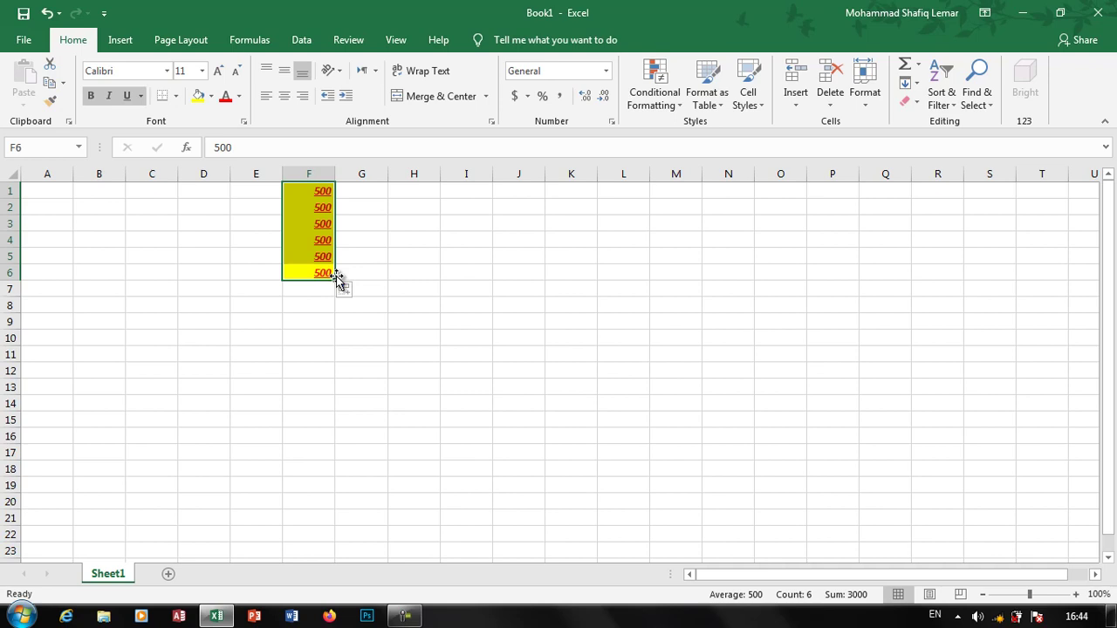
pyautogui.hotkey('ctrl', 'z')
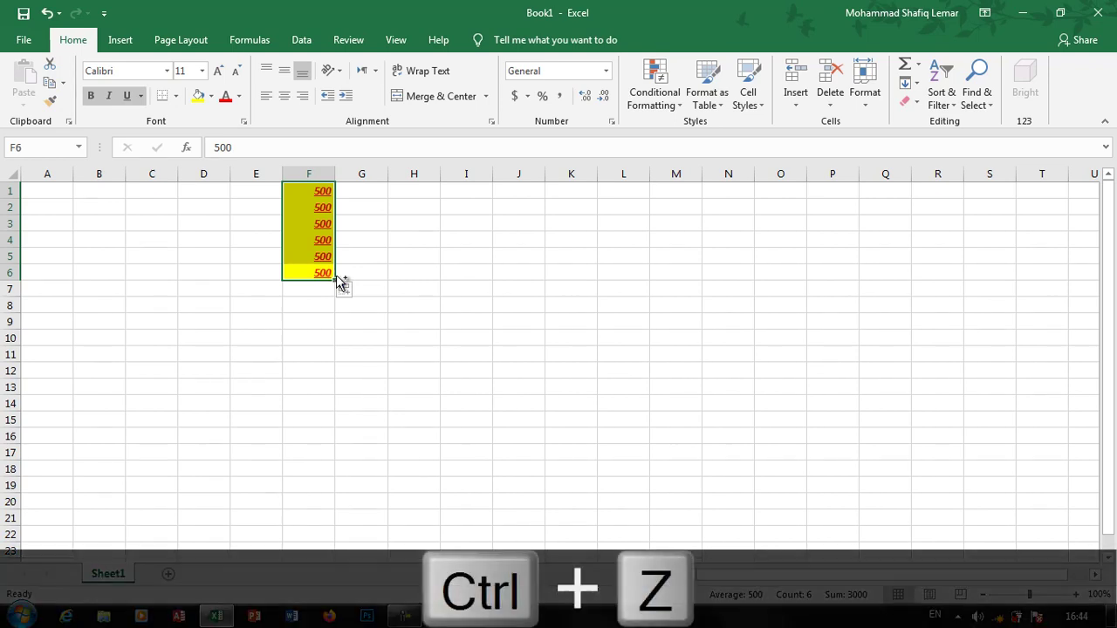
pyautogui.press('F9')
# AutoFill F6 down to F15 using the Fill Series option
pyautogui.moveTo(334, 280); pyautogui.dragTo(345, 428)
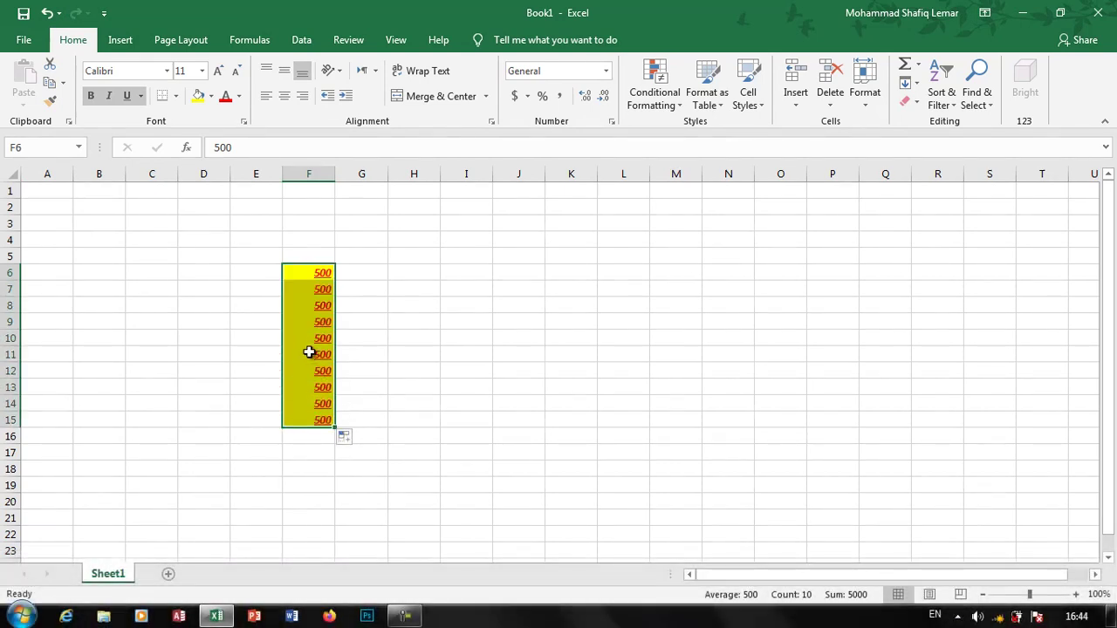
pyautogui.click(353, 444)
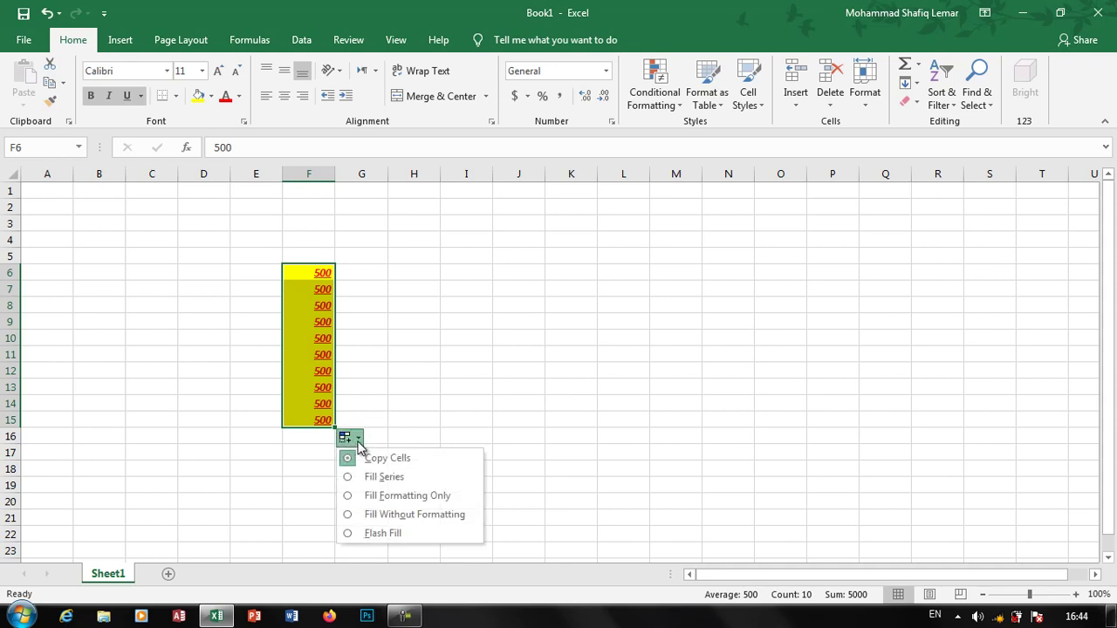
pyautogui.click(397, 478)
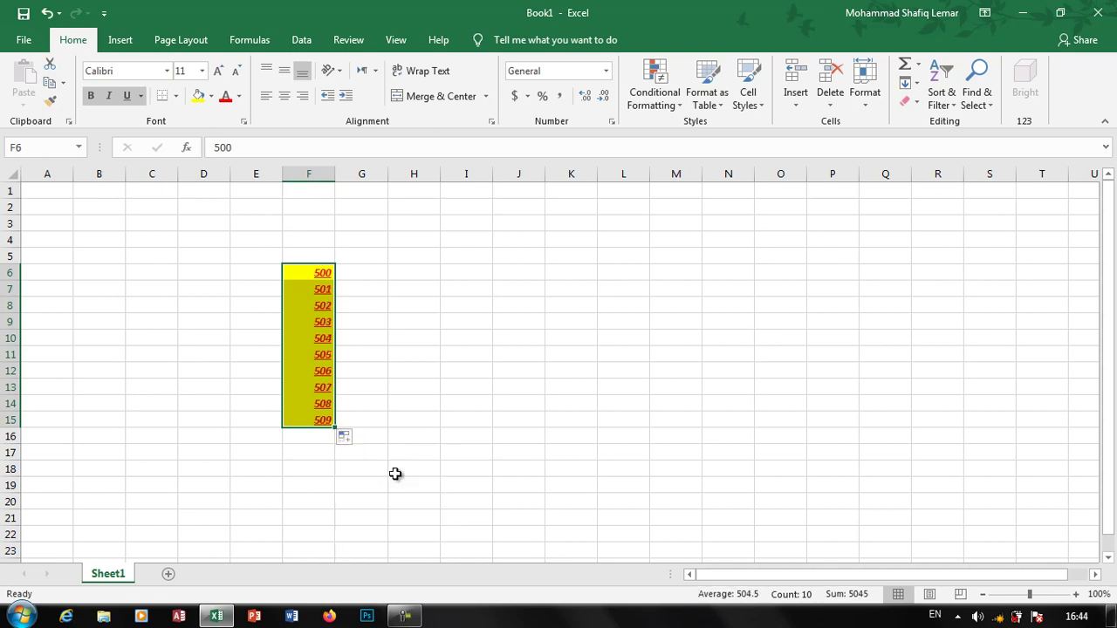
# Change the AutoFill option for F6:F15 to Fill Formatting Only, followed by Fill Without Formatting
pyautogui.click(356, 438)
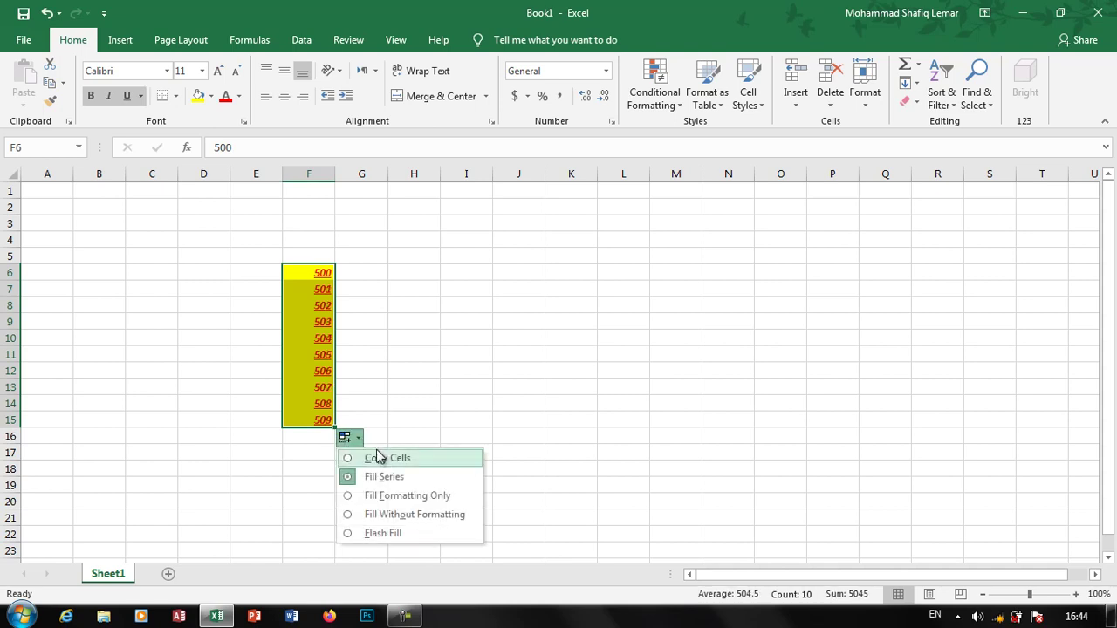
pyautogui.click(413, 497)
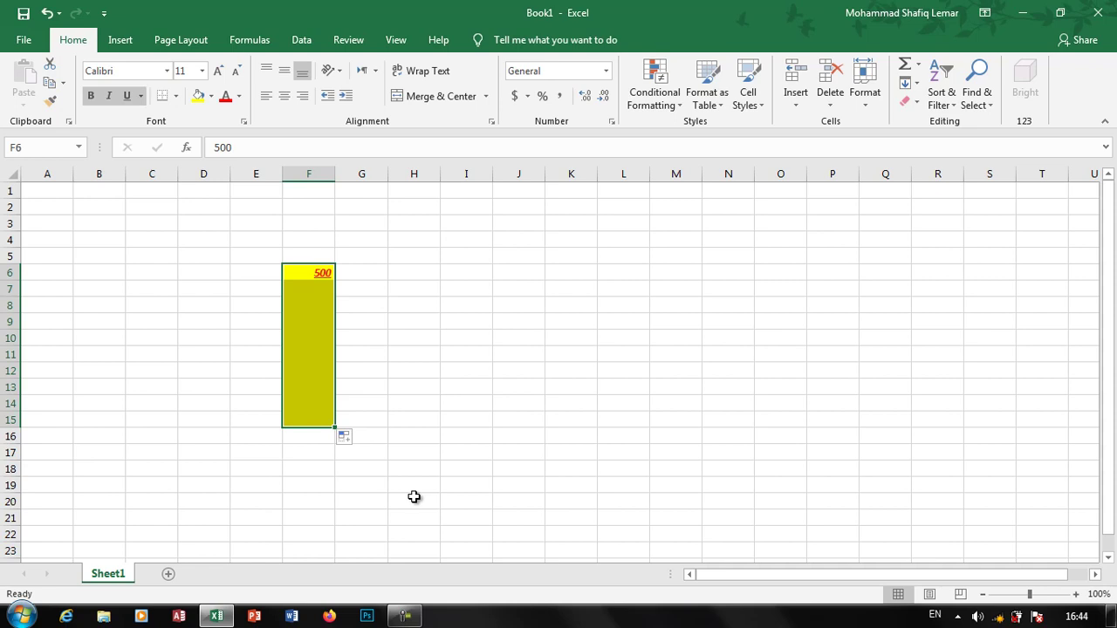
pyautogui.click(348, 438)
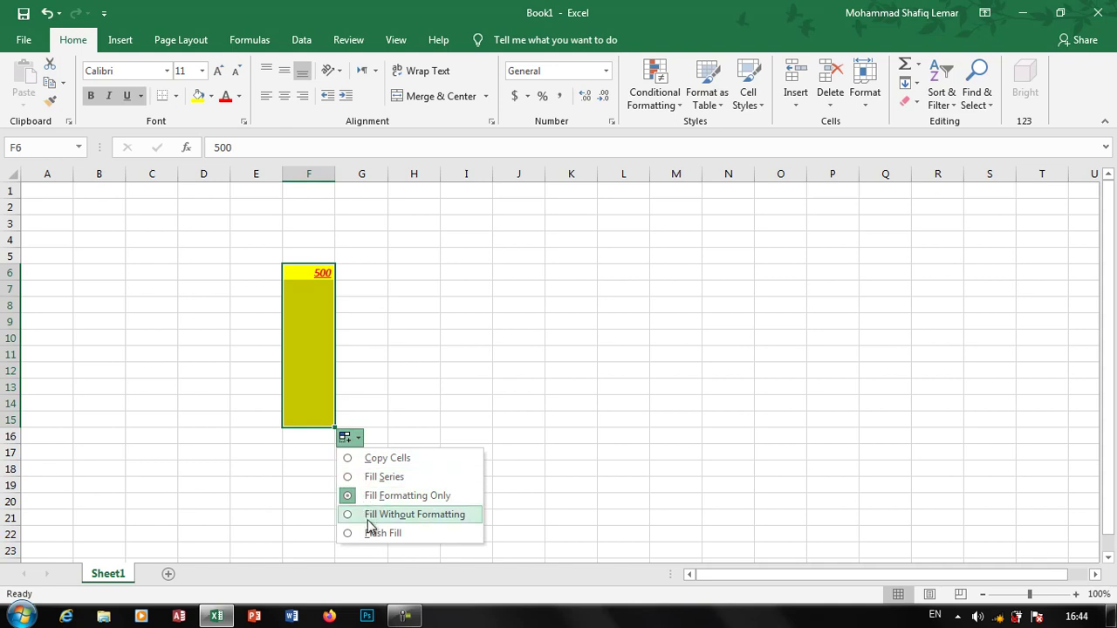
pyautogui.click(410, 515)
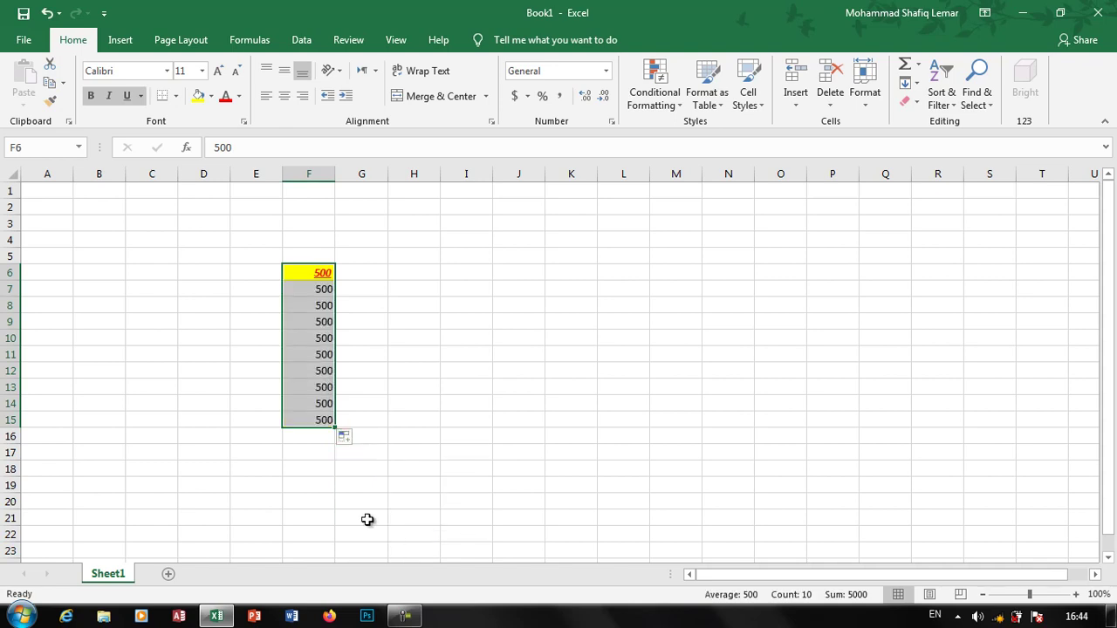
# Try the Flash Fill option on F6:F15 and undo the fill below F6
pyautogui.click(349, 438)
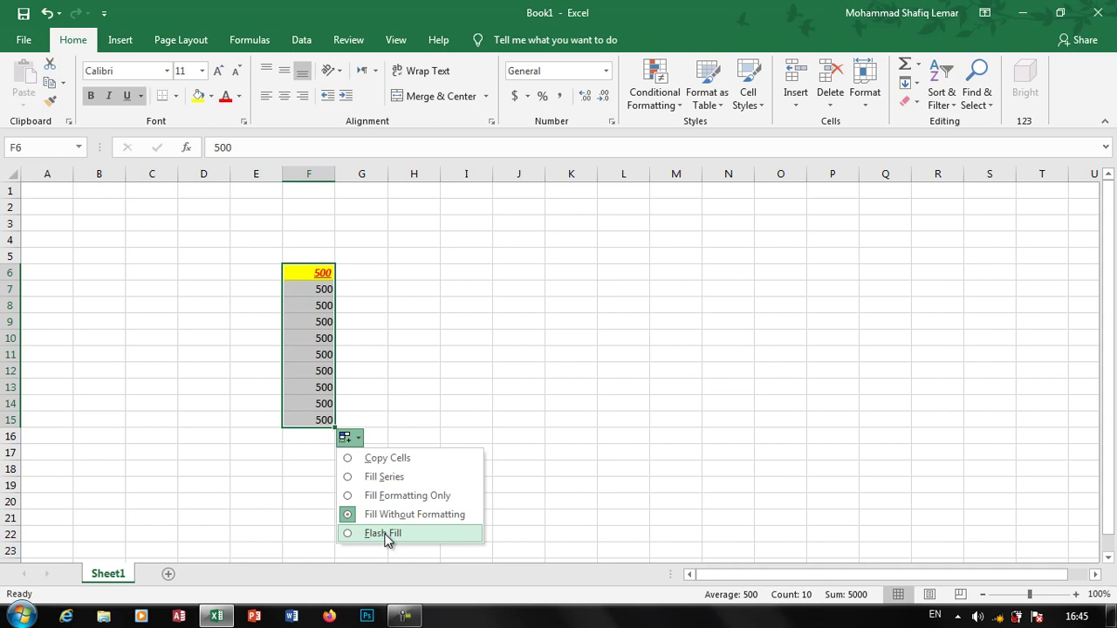
pyautogui.click(387, 535)
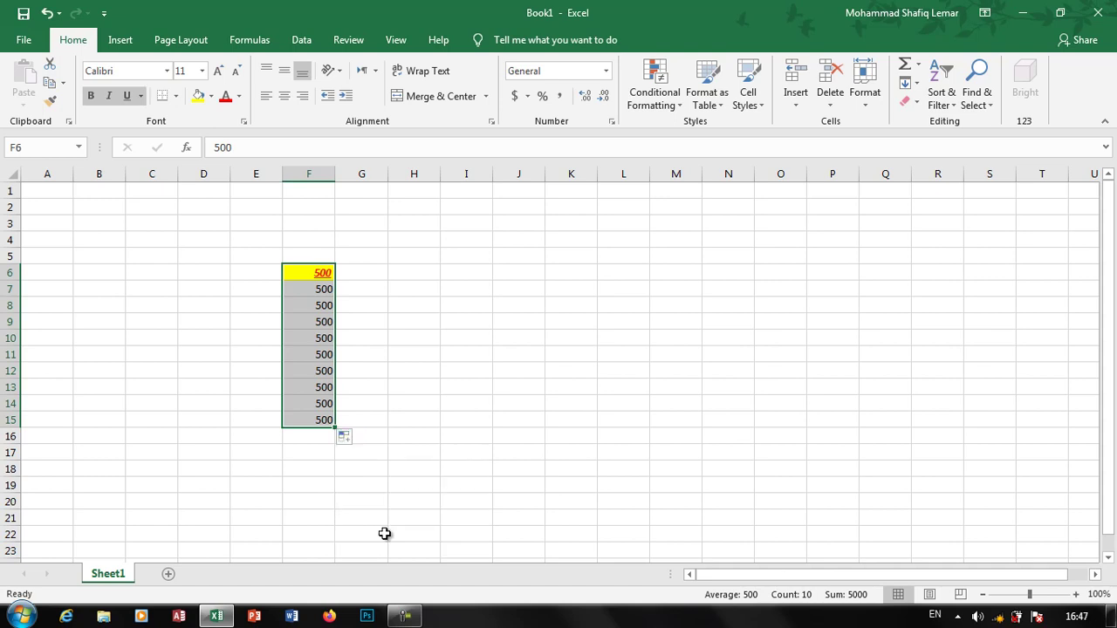
pyautogui.click(915, 91)
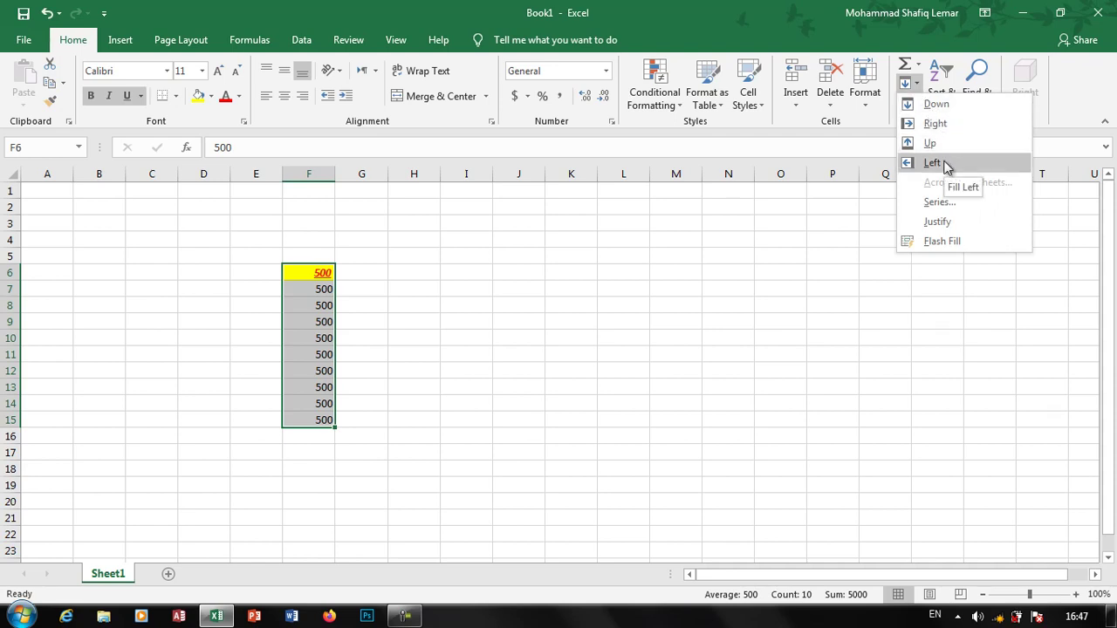
pyautogui.hotkey('ctrl', 'z')
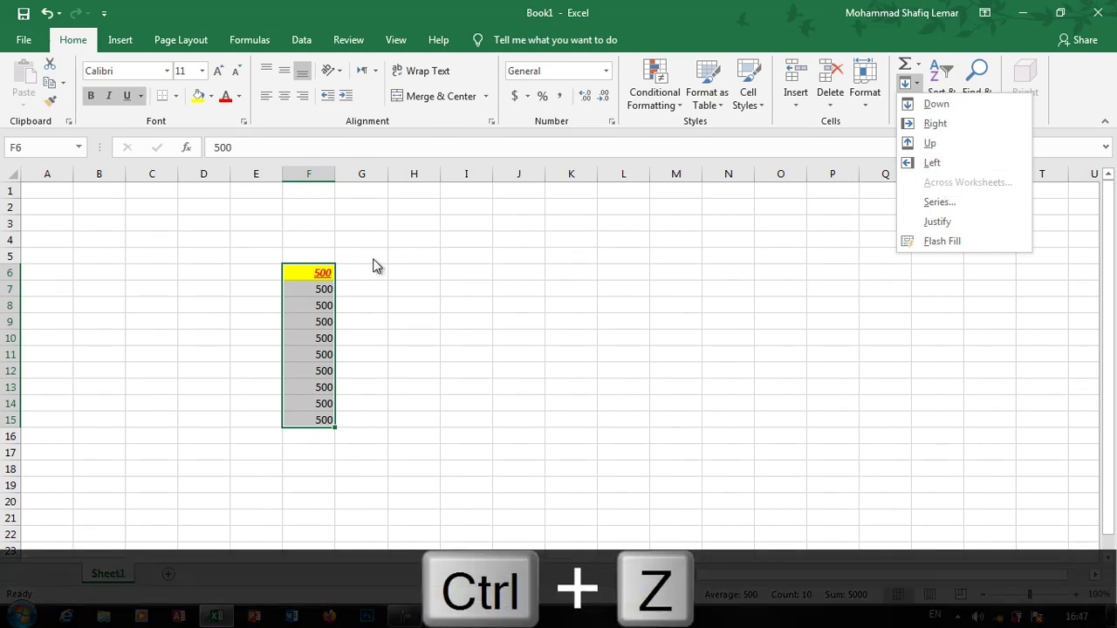
pyautogui.click(364, 314)
pyautogui.hotkey('ctrl', 'z')
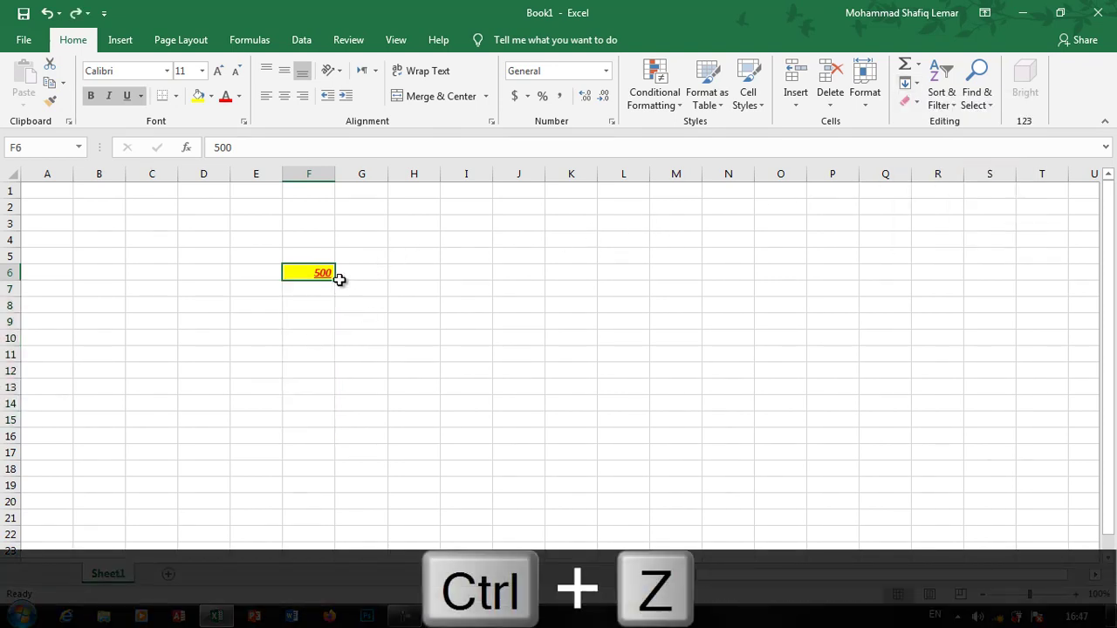
pyautogui.press('F9')
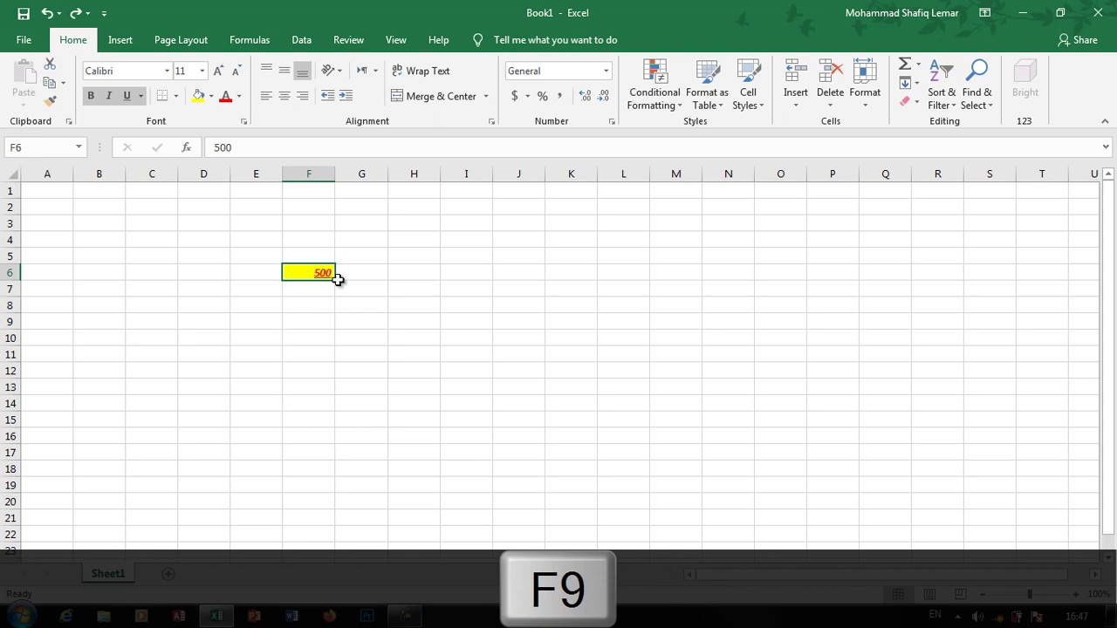
# Select the range F6:K21, try Fill Right on it and undo that fill
pyautogui.click(374, 297)
pyautogui.moveTo(331, 274); pyautogui.dragTo(552, 520)
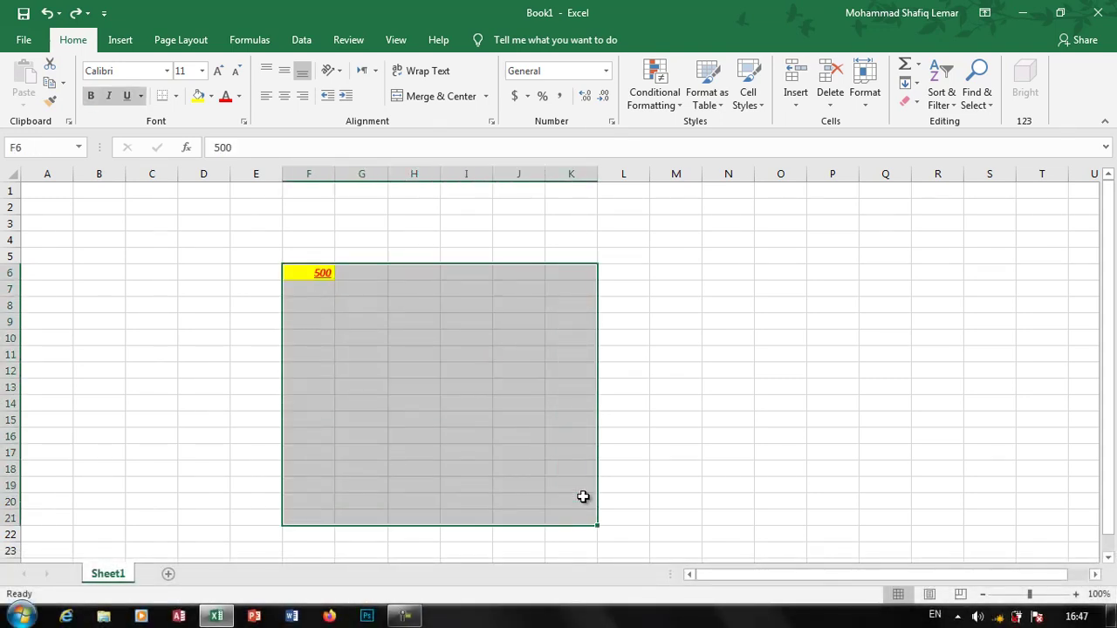
pyautogui.click(917, 85)
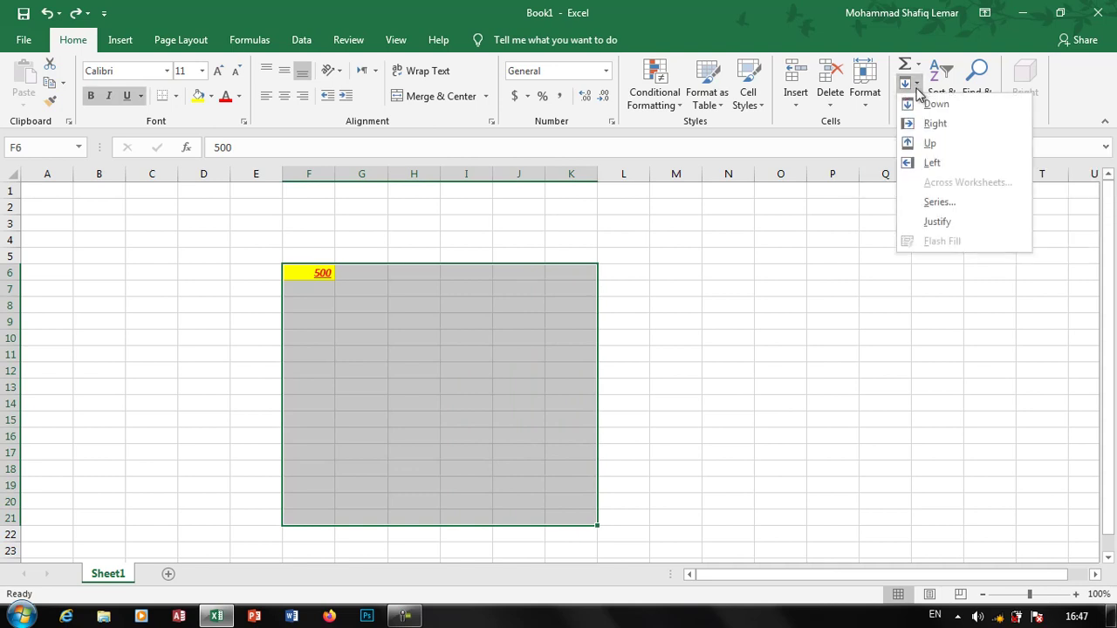
pyautogui.click(952, 127)
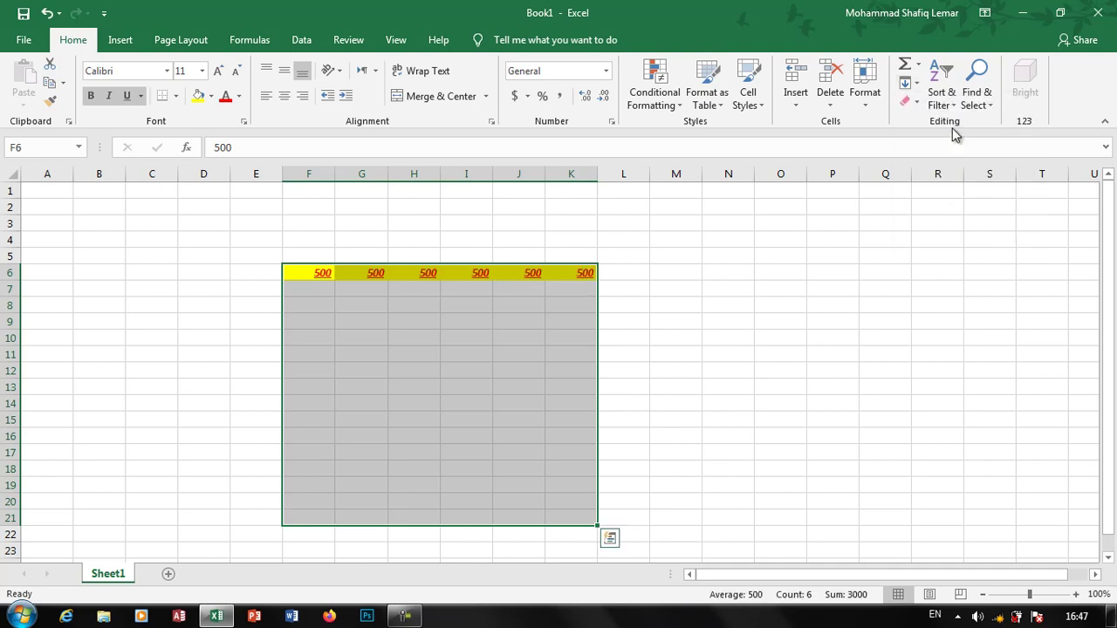
pyautogui.hotkey('ctrl', 'z')
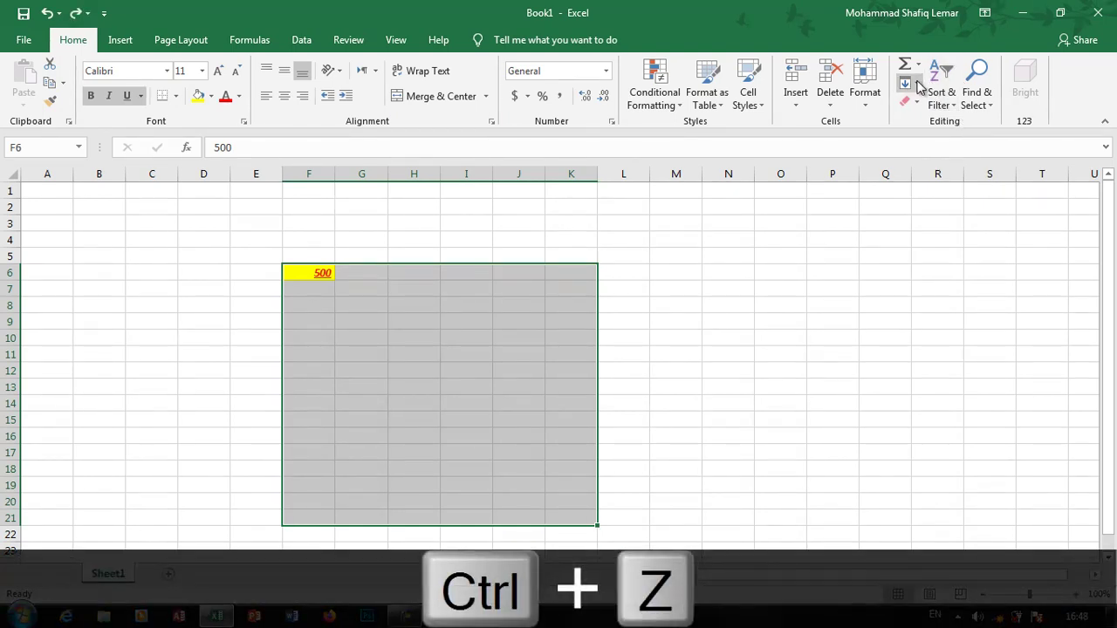
# Fill the formatted 500 down to row 21 in the selected range F6:K21
pyautogui.click(916, 83)
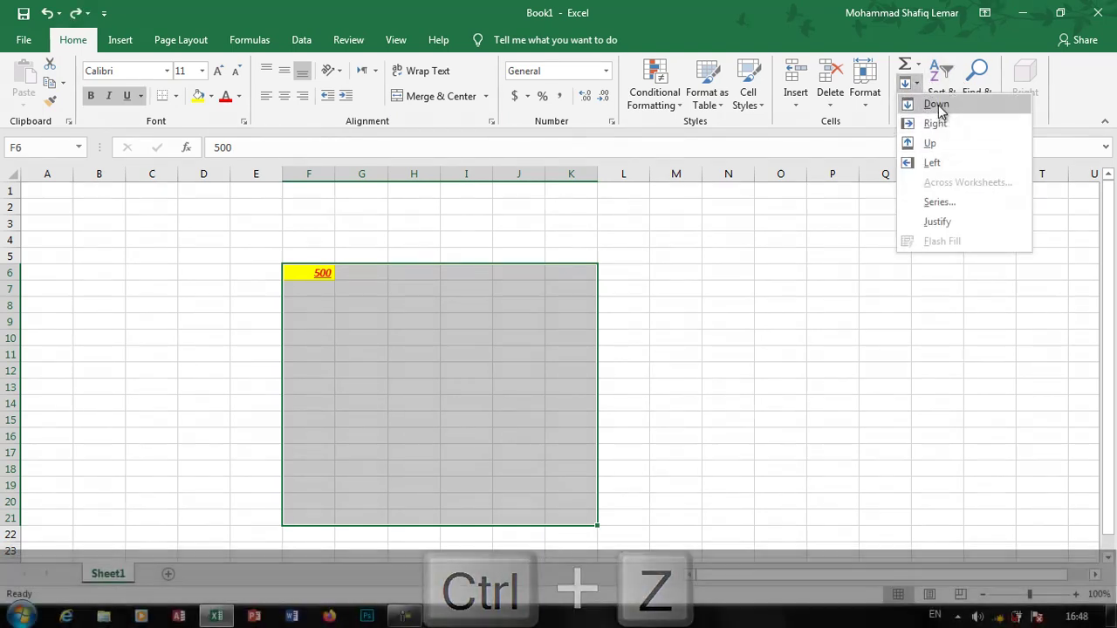
pyautogui.click(936, 104)
# Try filling the column of 500s right through column K and undo the fill
pyautogui.click(916, 83)
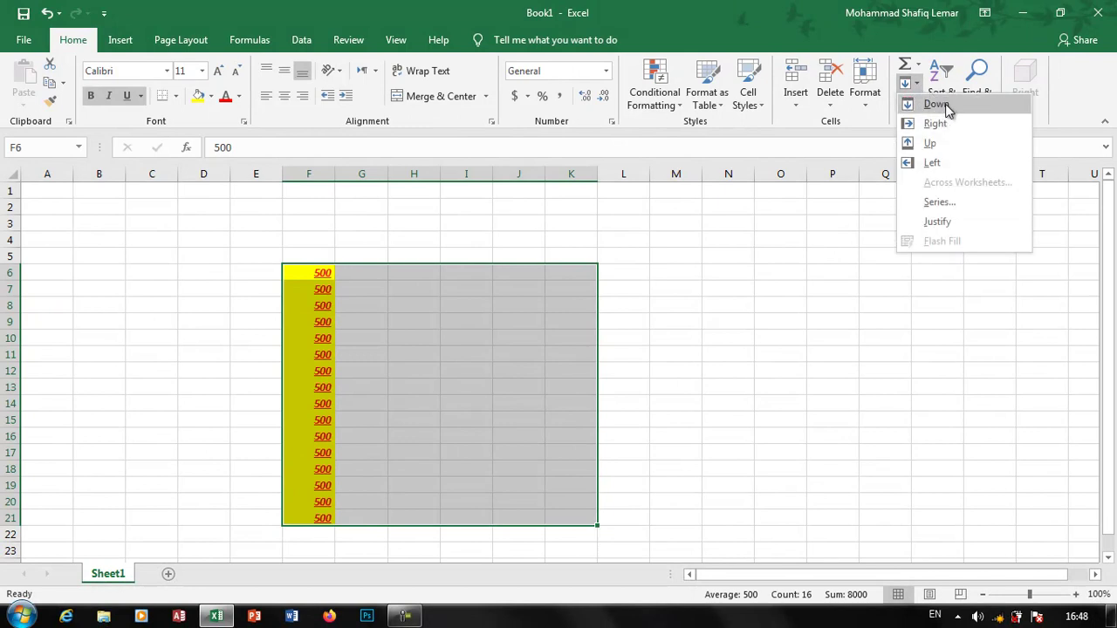
pyautogui.click(951, 122)
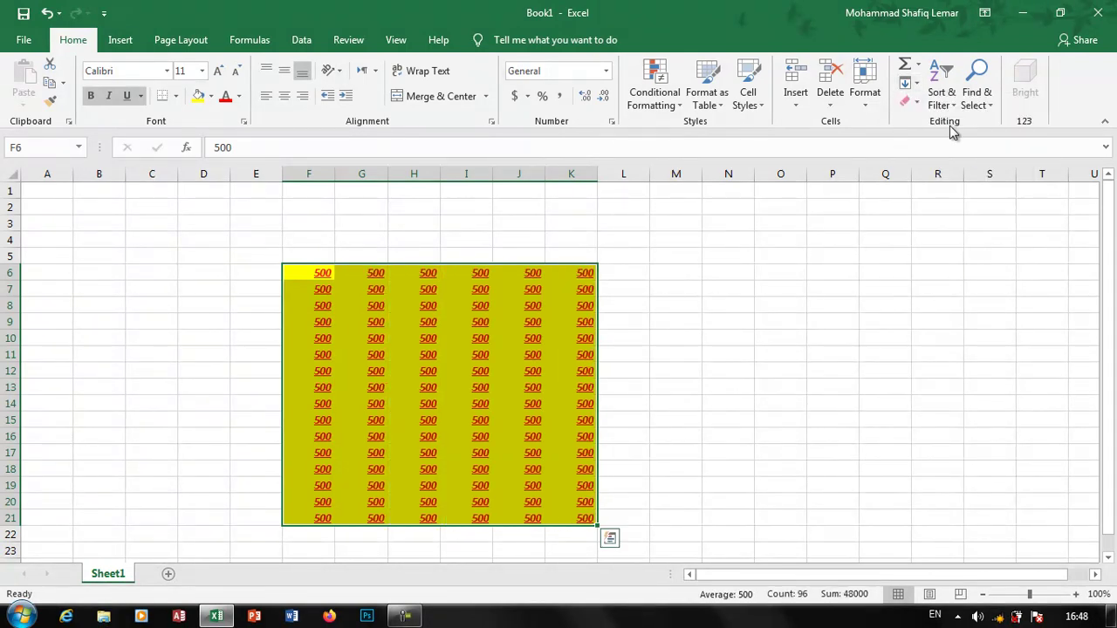
pyautogui.hotkey('ctrl', 'z')
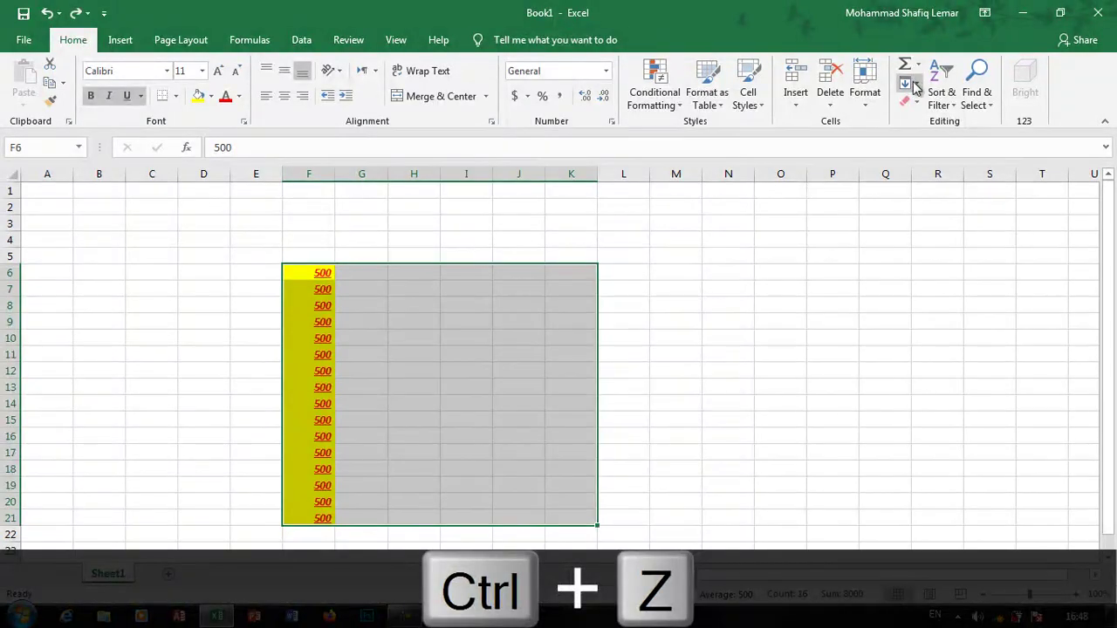
pyautogui.click(917, 83)
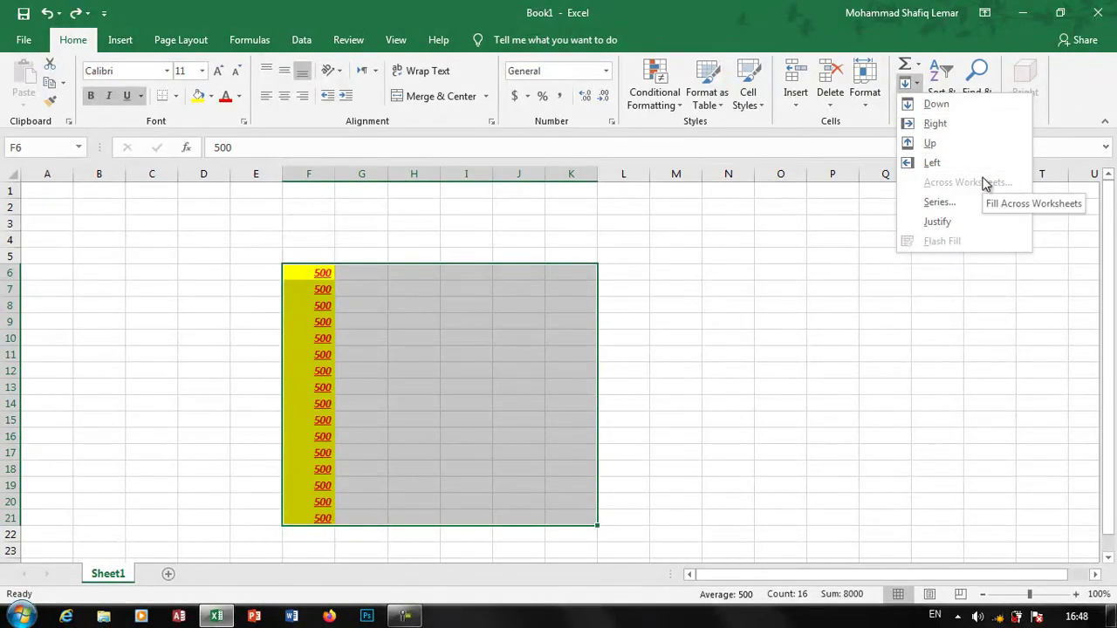
pyautogui.click(790, 372)
pyautogui.moveTo(628, 371); pyautogui.dragTo(688, 386)
pyautogui.click(688, 387)
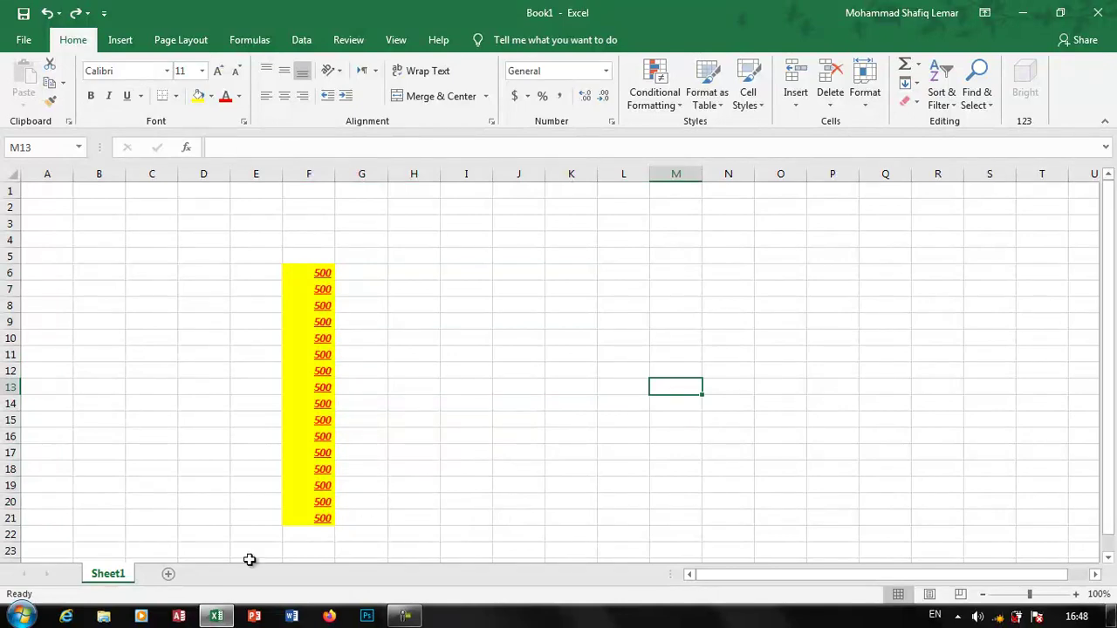
# Add a second worksheet to the workbook
pyautogui.click(168, 579)
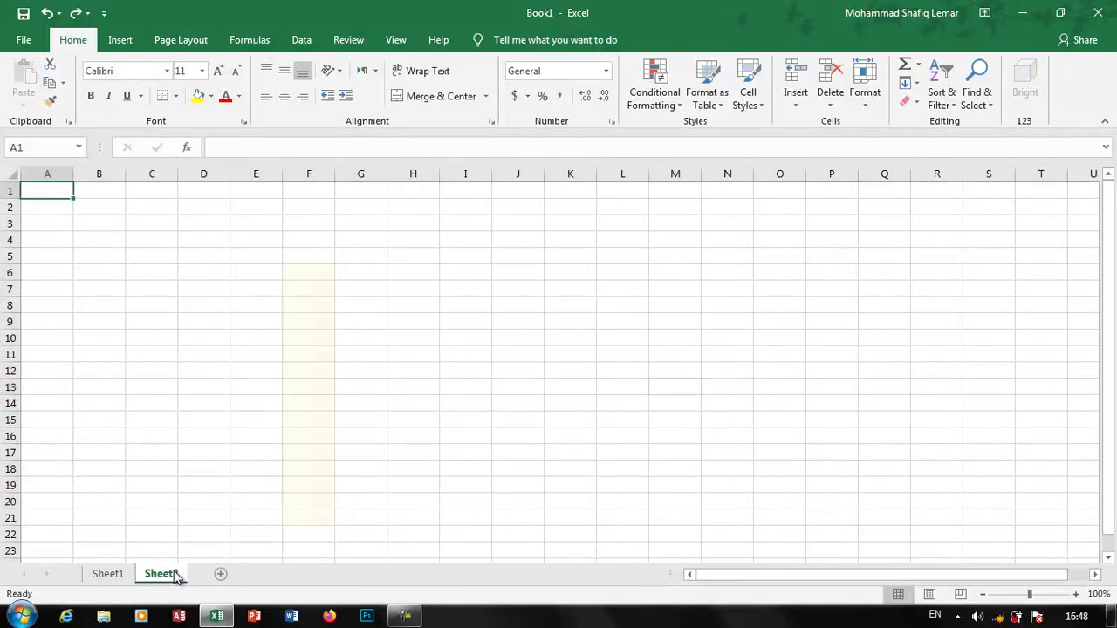
# Add a third worksheet, select F6:F21 on Sheet1, and group all three worksheets
pyautogui.click(218, 579)
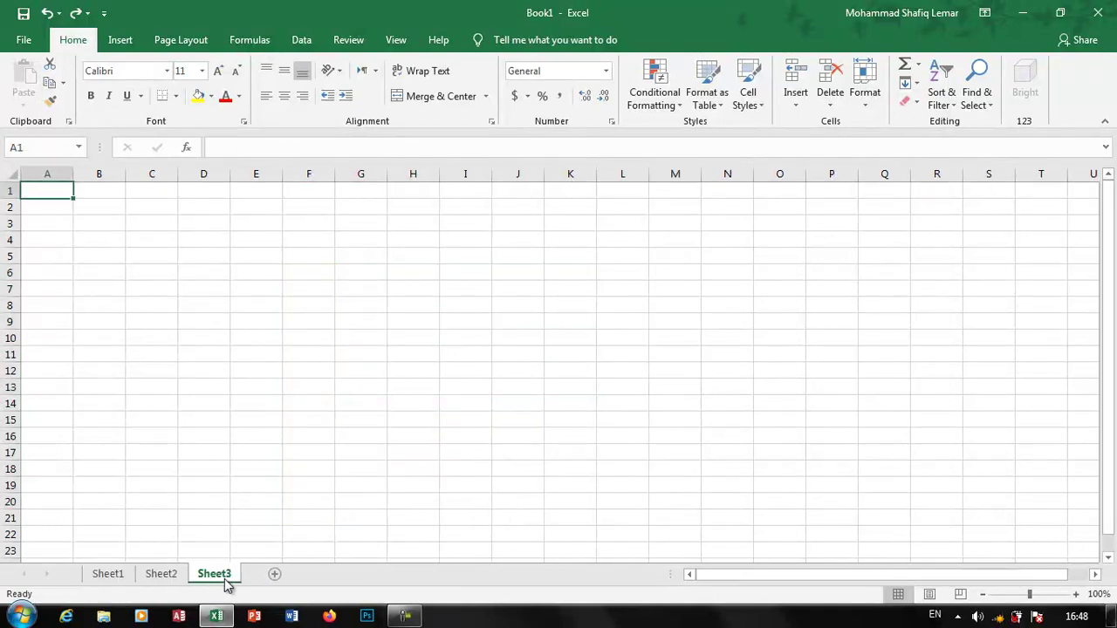
pyautogui.click(120, 575)
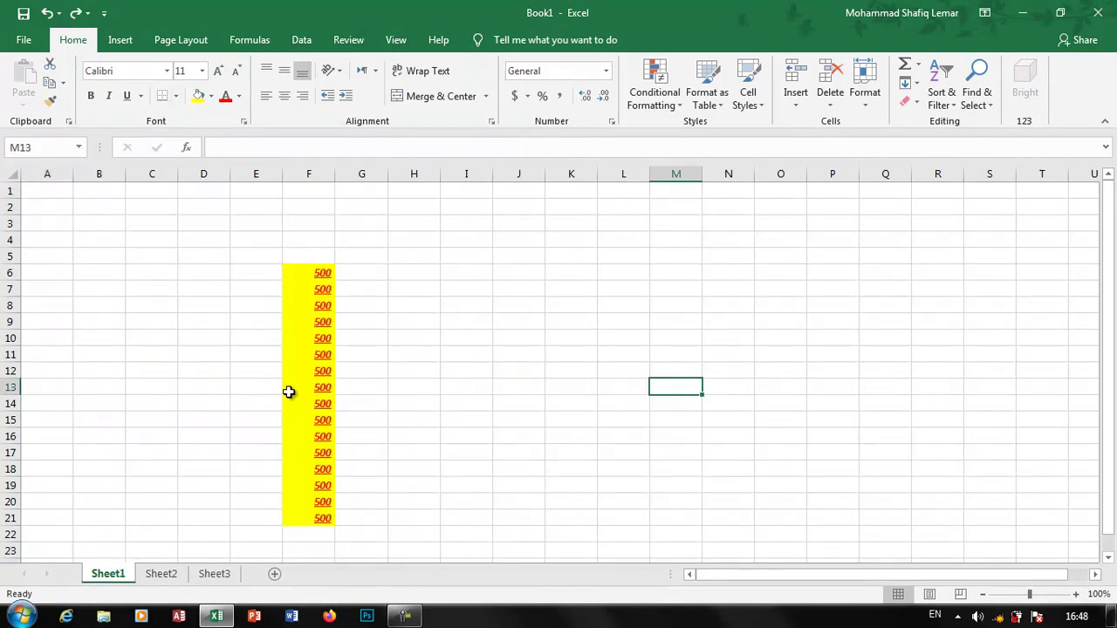
pyautogui.moveTo(319, 275); pyautogui.dragTo(303, 512)
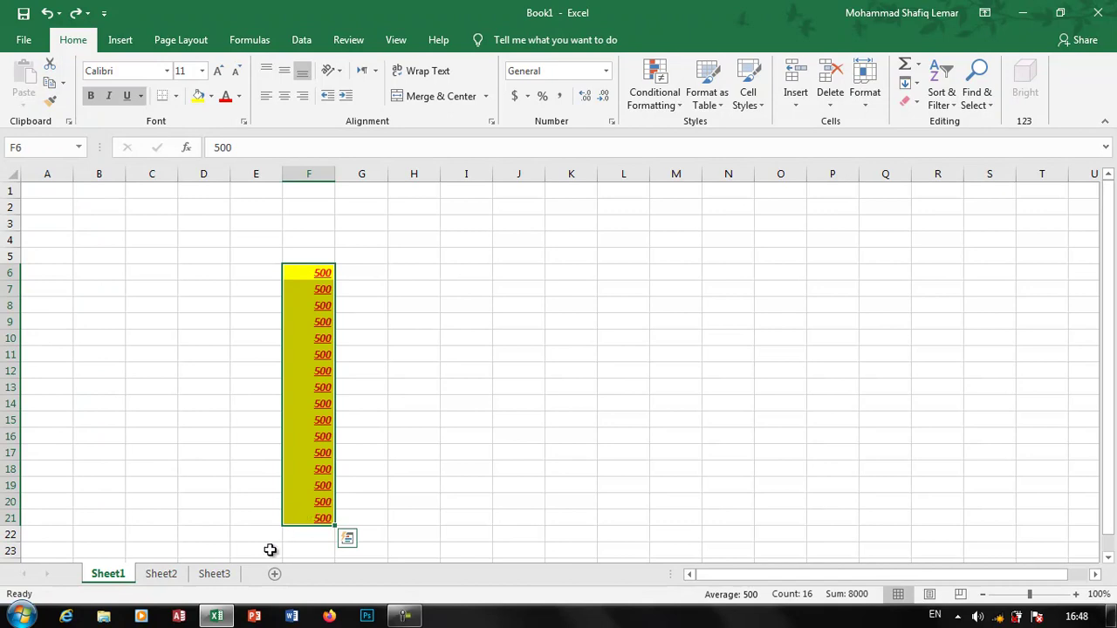
pyautogui.keyDown('ctrl'); pyautogui.click(214, 573); pyautogui.keyUp('ctrl')
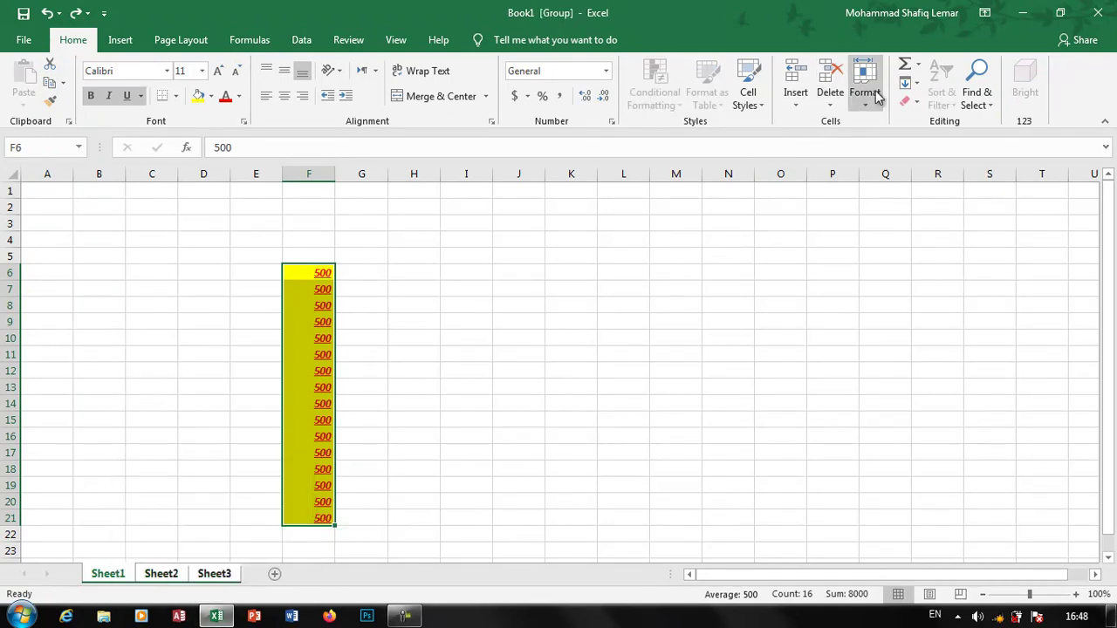
# Fill the selected 500s in F6:F21 across the grouped worksheets with the All option, including contents and formats
pyautogui.click(917, 84)
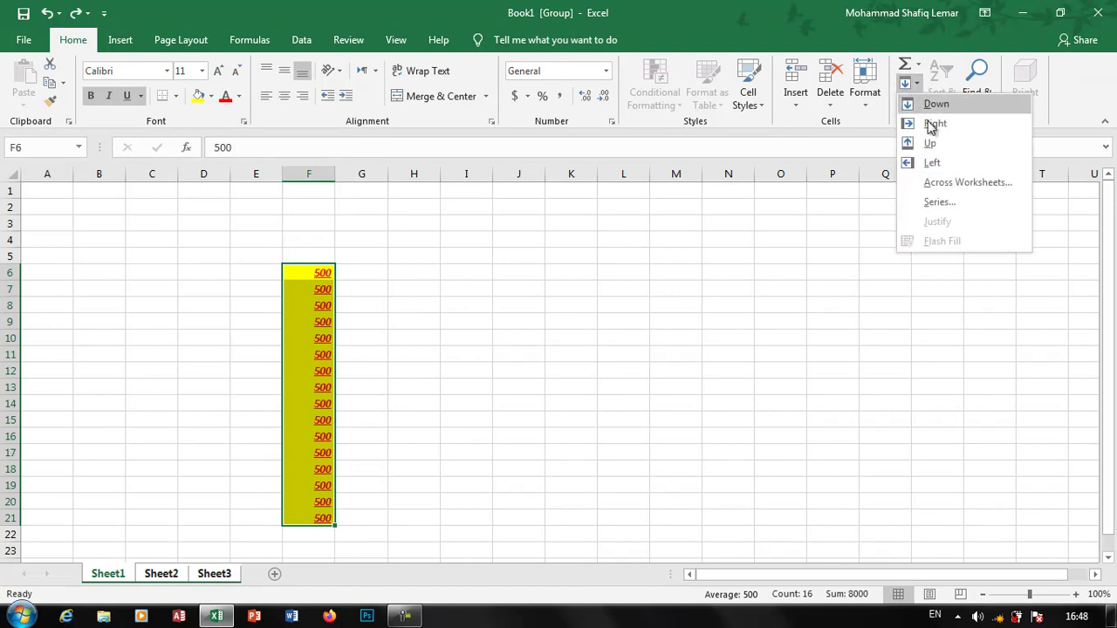
pyautogui.click(948, 184)
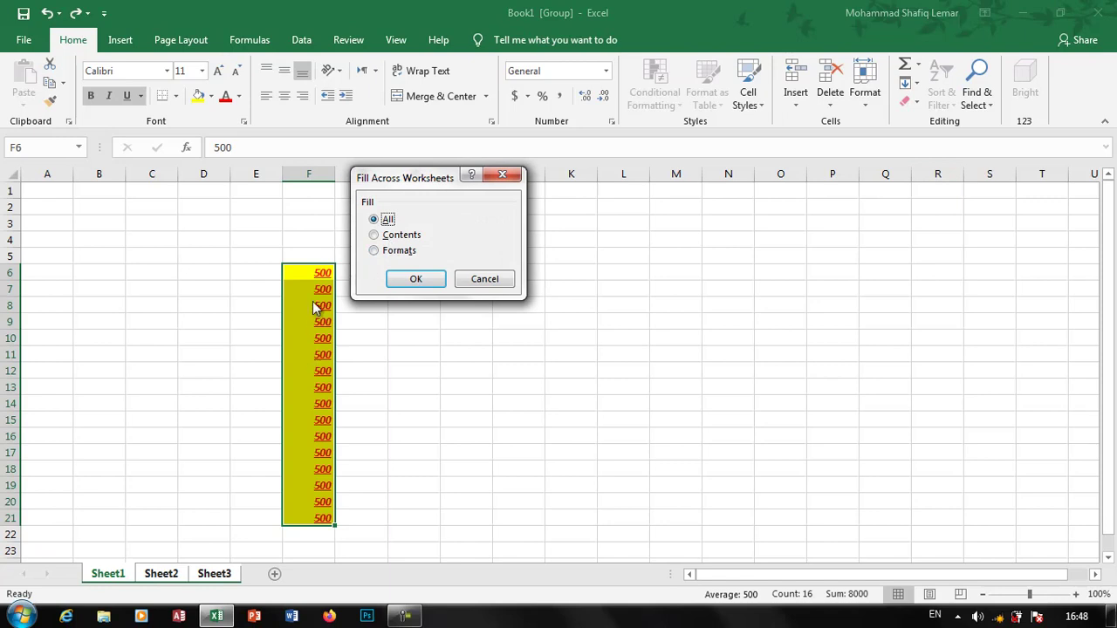
pyautogui.click(395, 237)
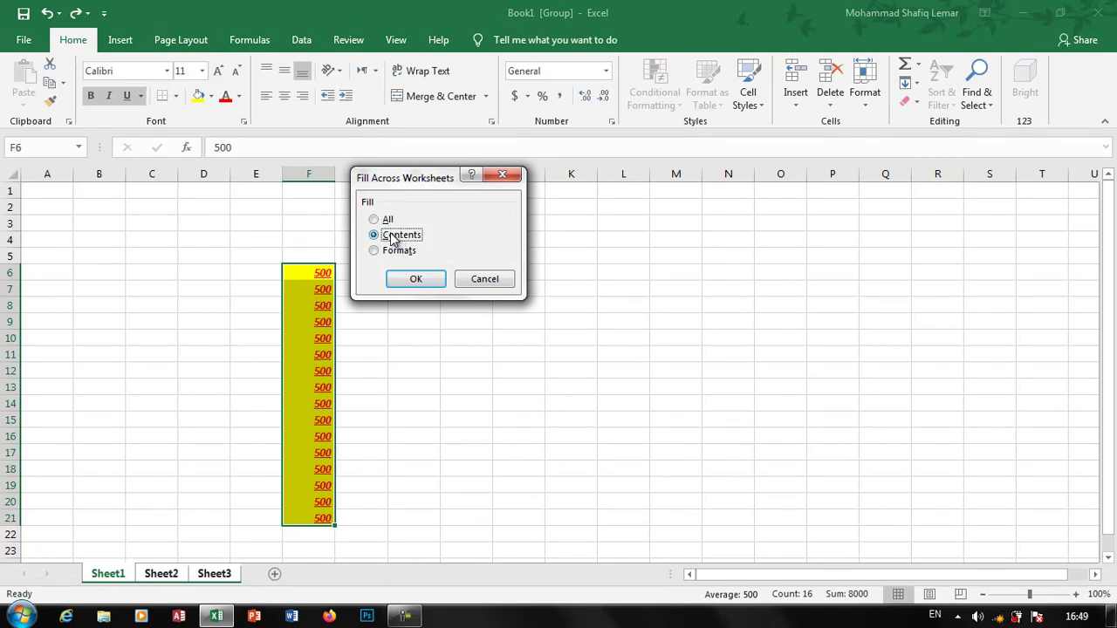
pyautogui.click(406, 255)
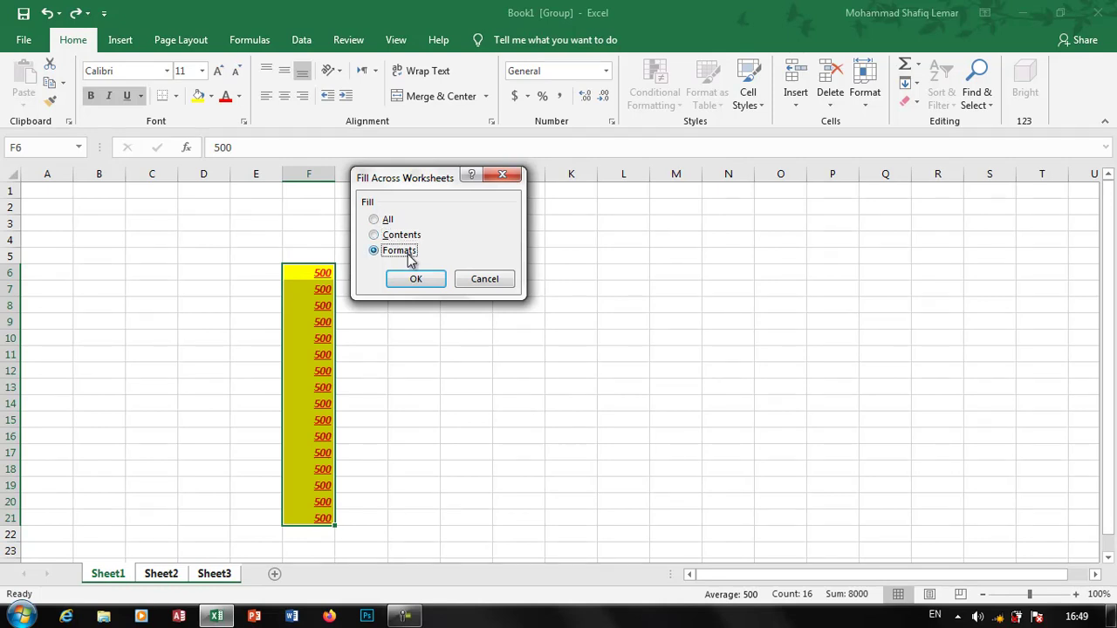
pyautogui.click(381, 220)
pyautogui.click(415, 278)
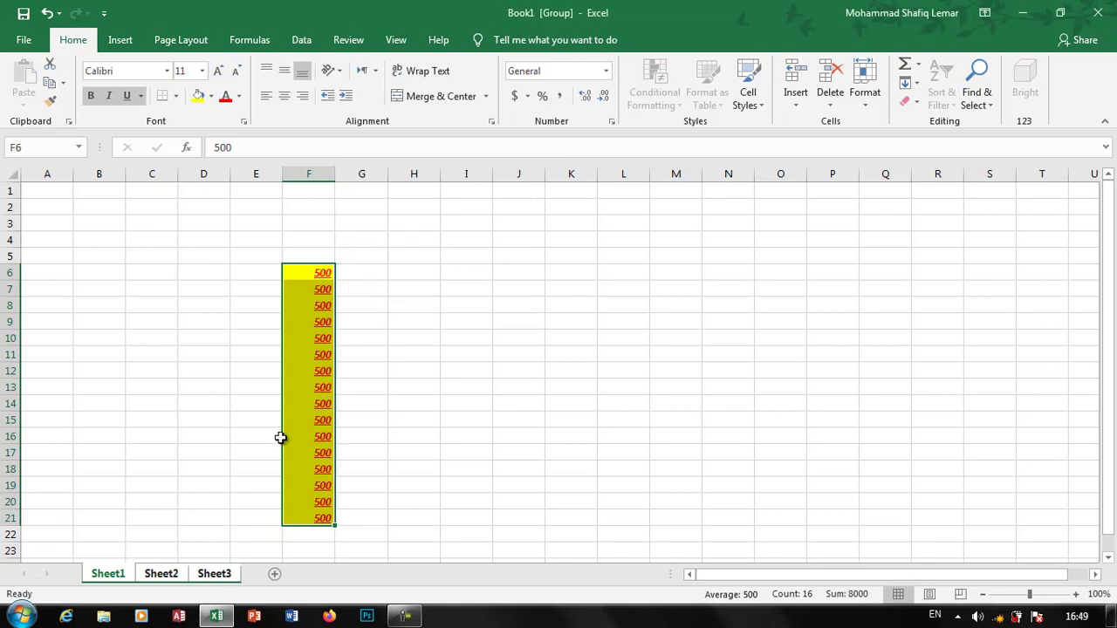
pyautogui.click(266, 452)
# Compare the filled column F on Sheet1, Sheet2 and Sheet3, finishing on Sheet3
pyautogui.click(167, 573)
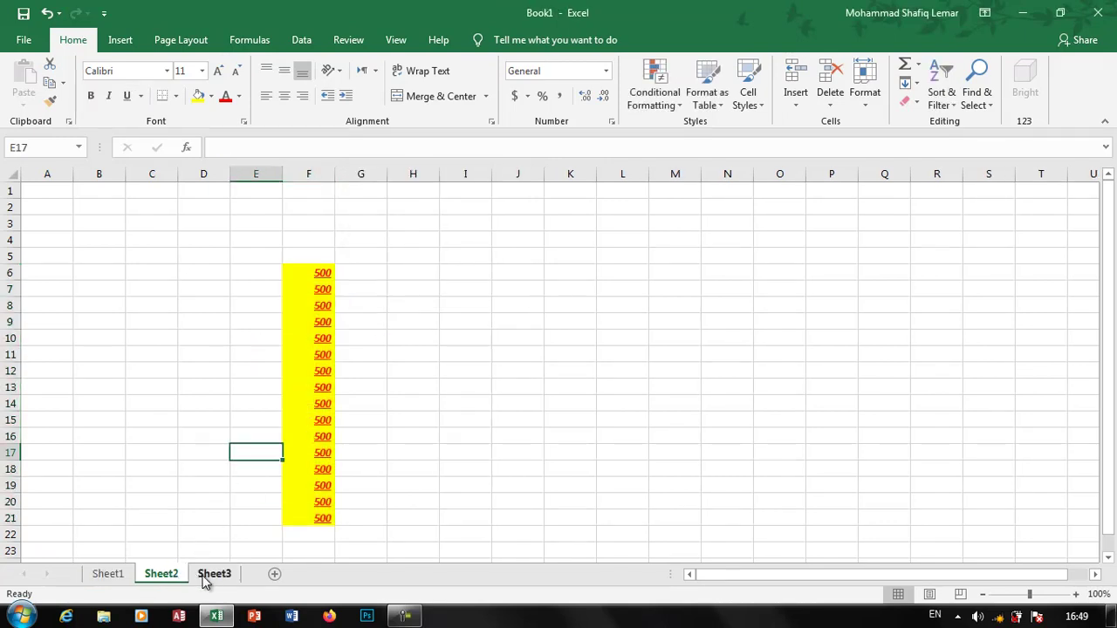
pyautogui.click(214, 576)
pyautogui.click(175, 574)
pyautogui.click(120, 576)
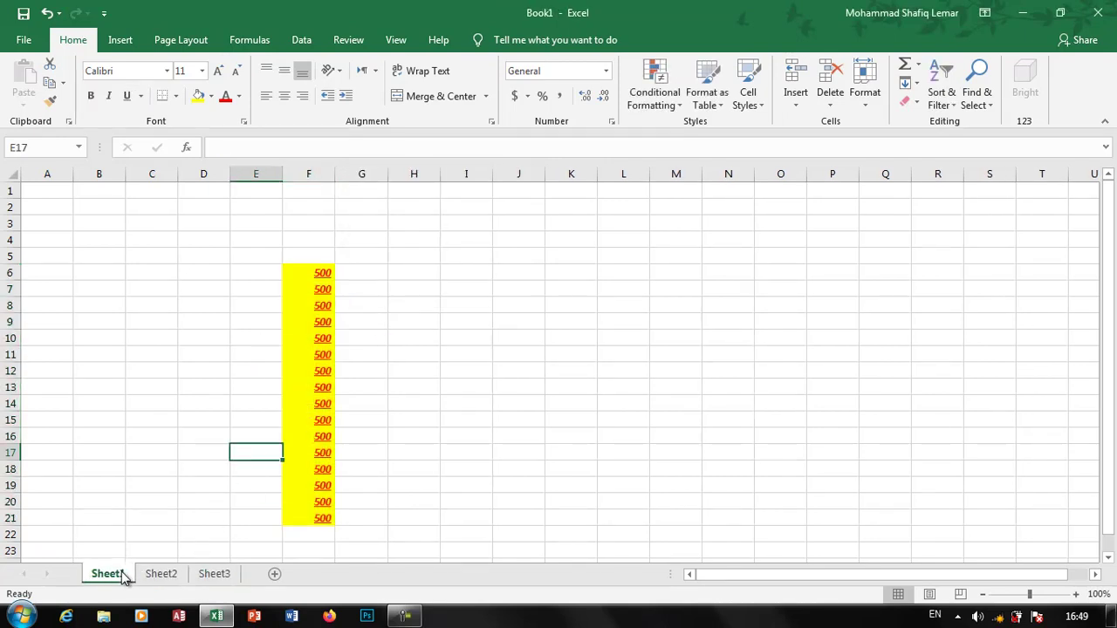
pyautogui.click(150, 576)
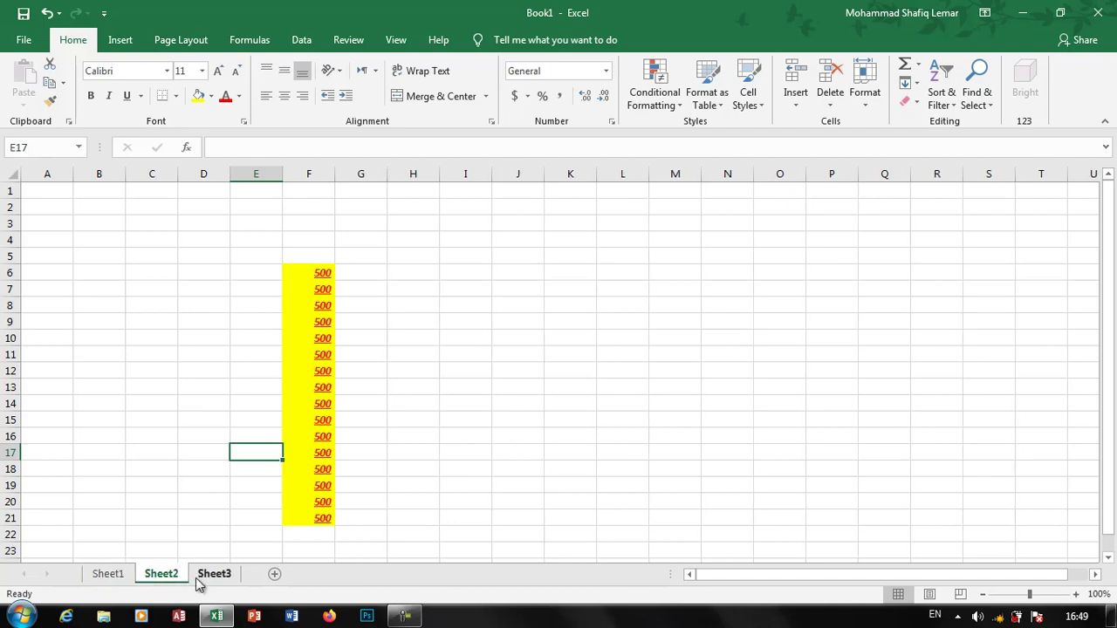
pyautogui.click(214, 578)
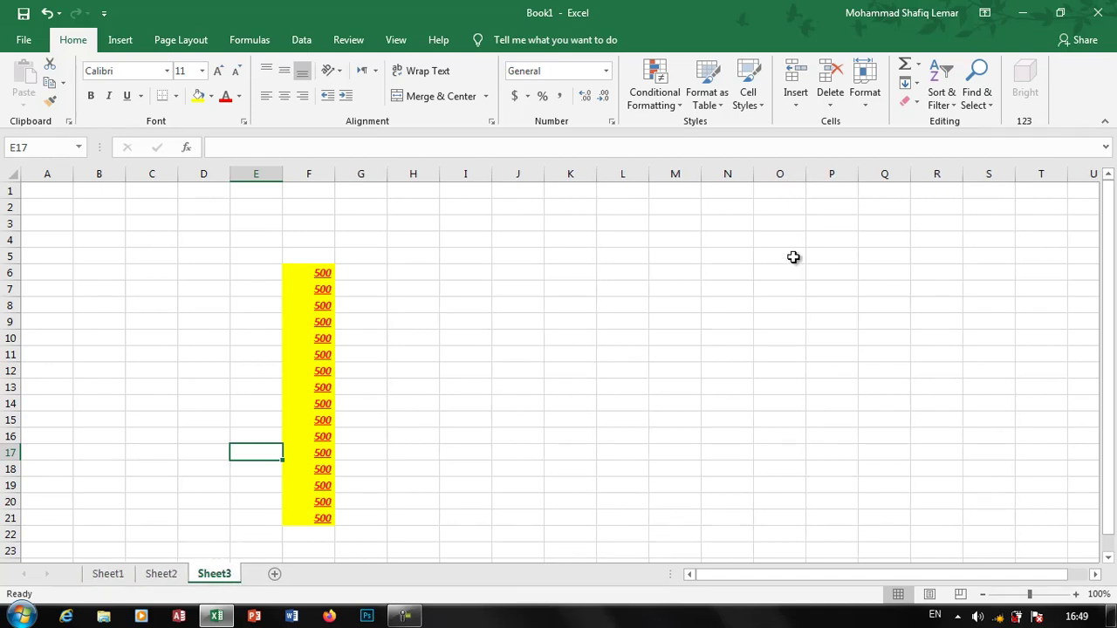
pyautogui.click(909, 83)
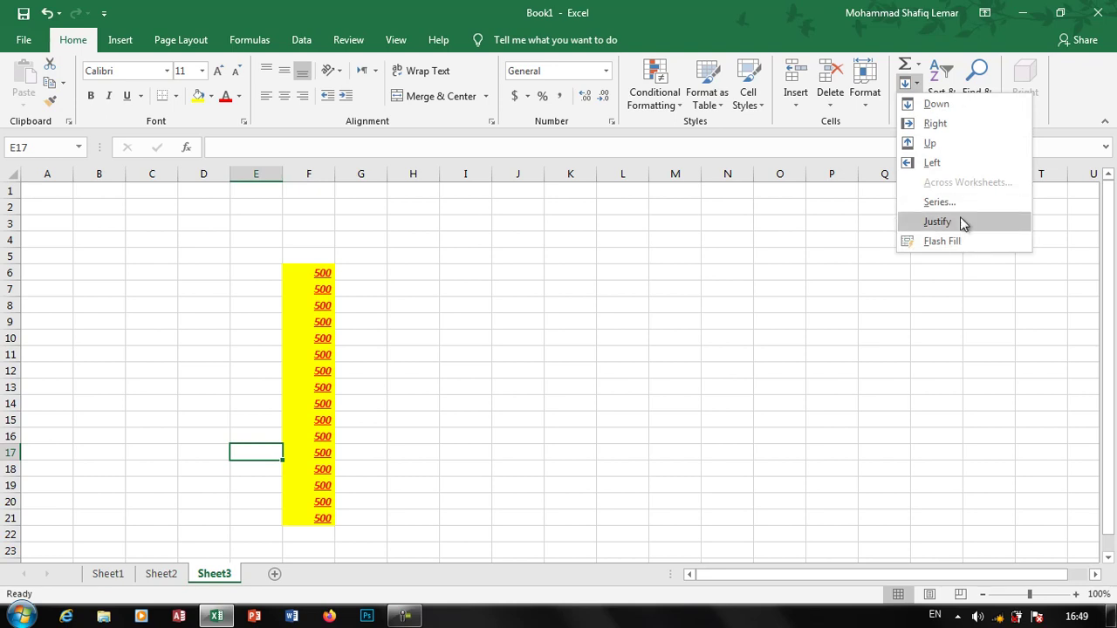
pyautogui.click(575, 317)
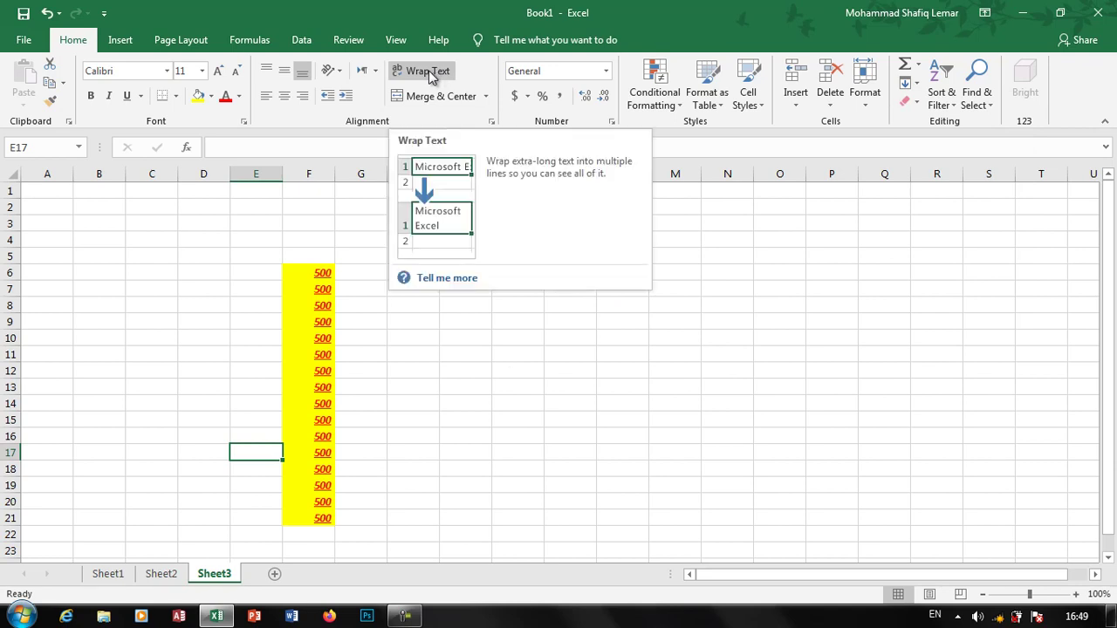
# Enter one sentence in J7 of Sheet3 reading "I am", a first name, and "and I am student"
pyautogui.click(534, 286)
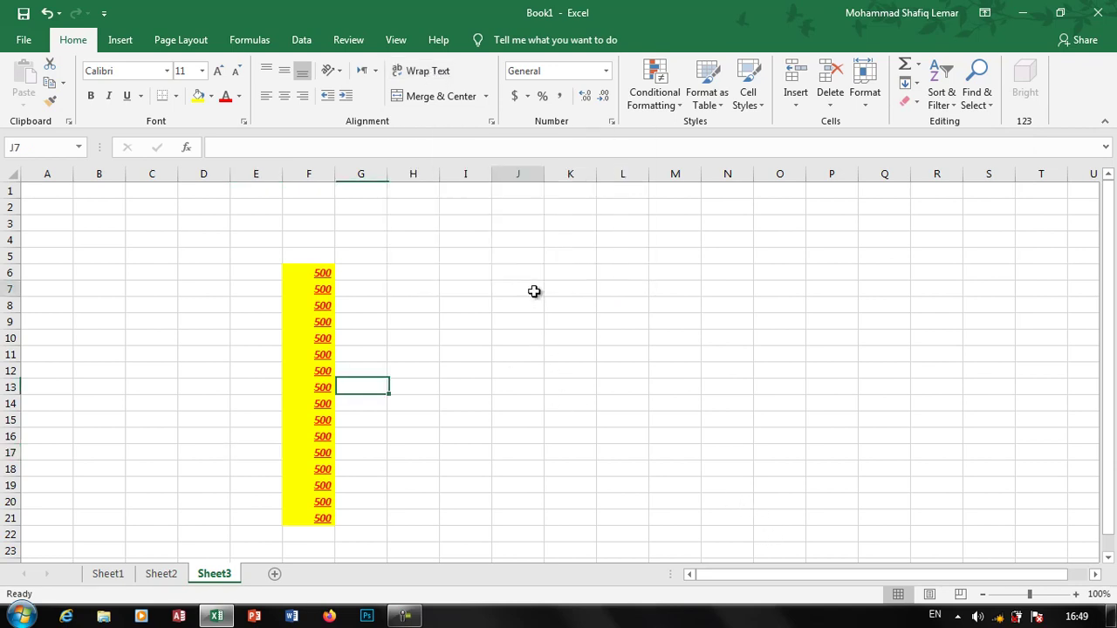
pyautogui.write('I')
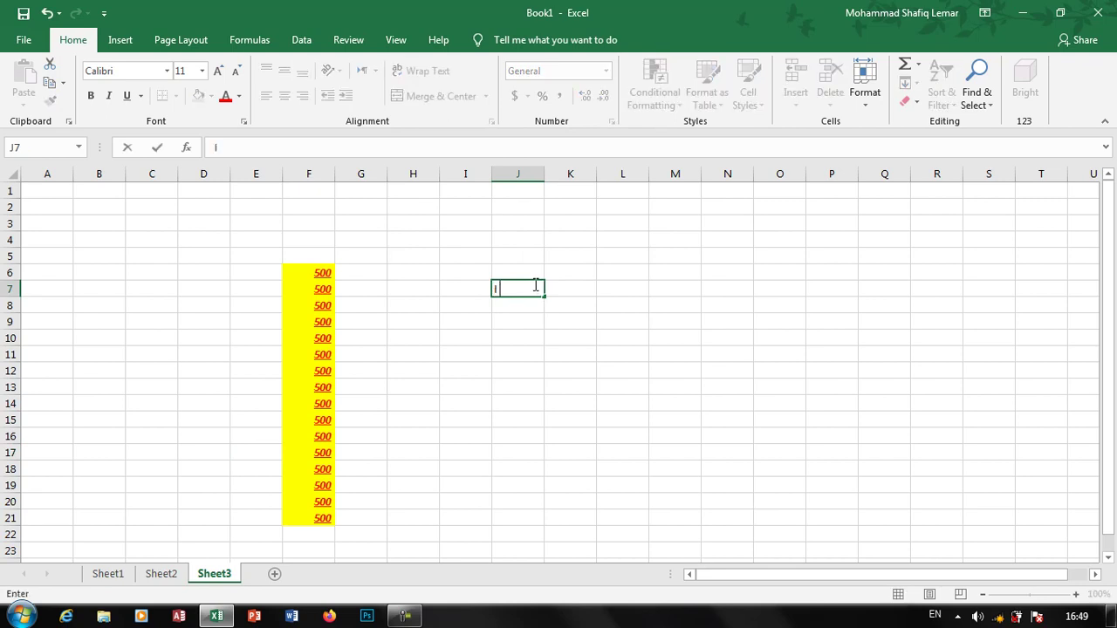
pyautogui.write(' am ahmad a')
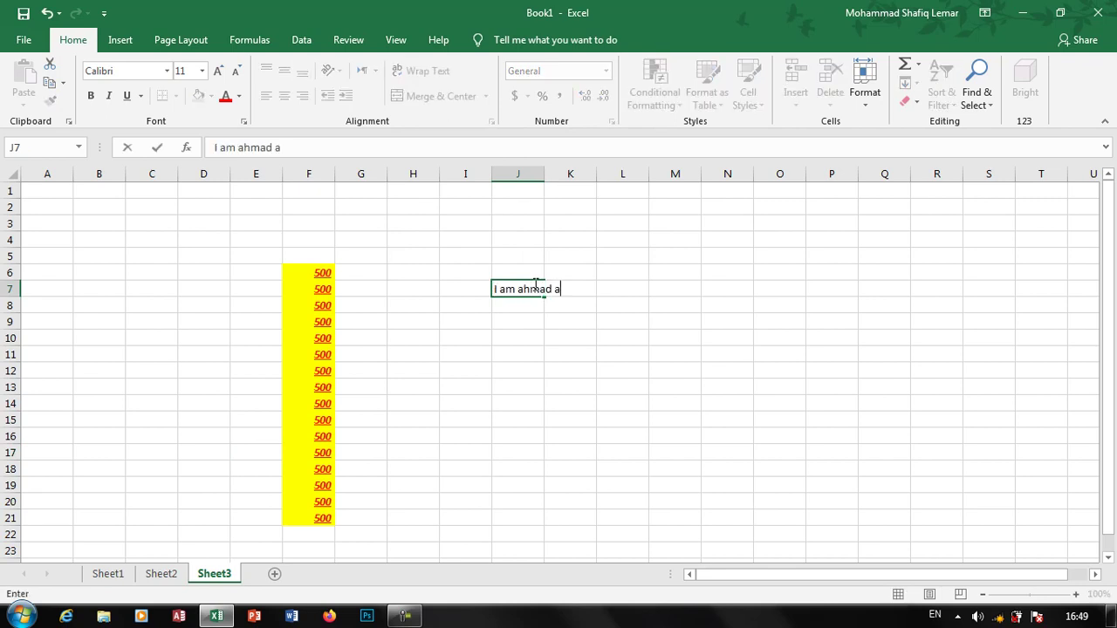
pyautogui.write('nd ')
pyautogui.write('and')
pyautogui.press('BackSpace')
pyautogui.press('BackSpace')
pyautogui.press('BackSpace')
pyautogui.write('i ma')
pyautogui.press('BackSpace')
pyautogui.write('am student')
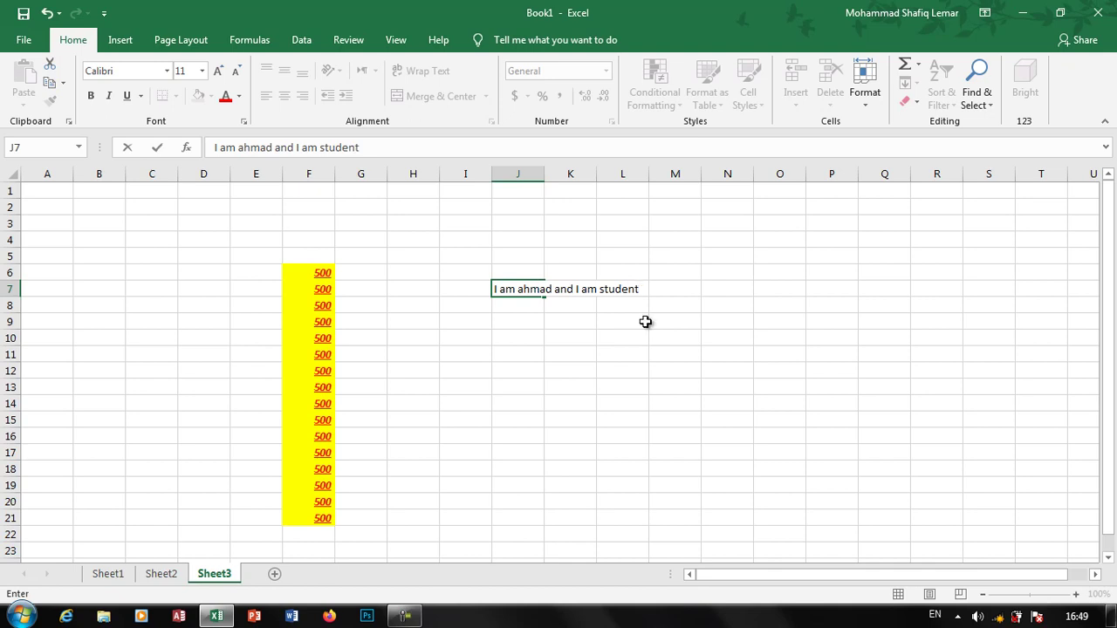
pyautogui.click(691, 468)
# Try Wrap Text on the sentence in J7 and undo it
pyautogui.click(513, 292)
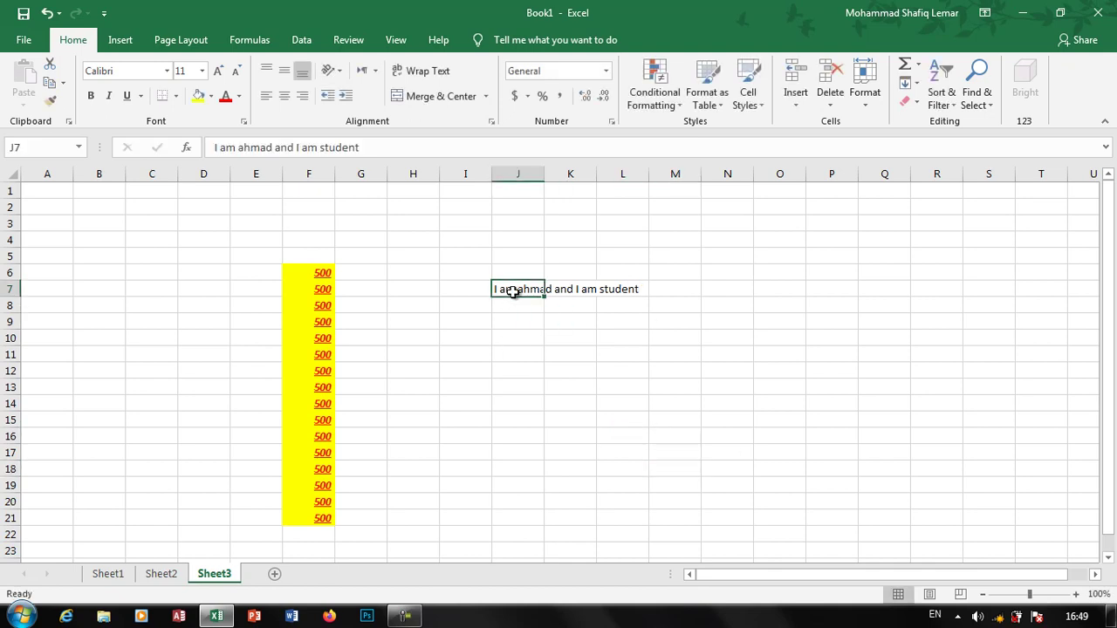
pyautogui.click(442, 71)
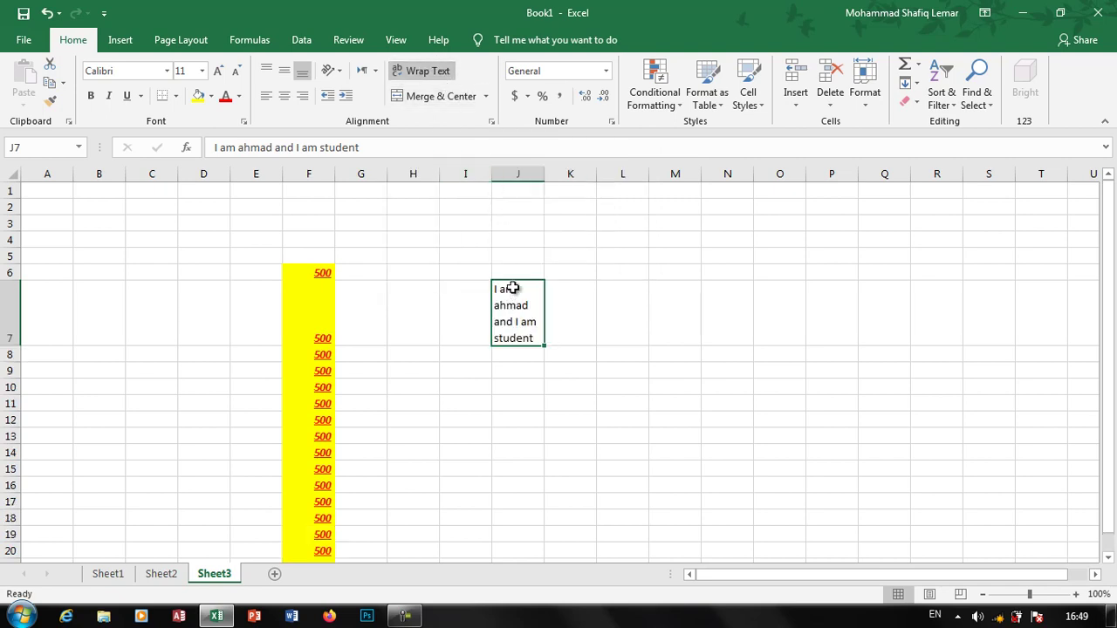
pyautogui.hotkey('ctrl', 'z')
pyautogui.press('F9')
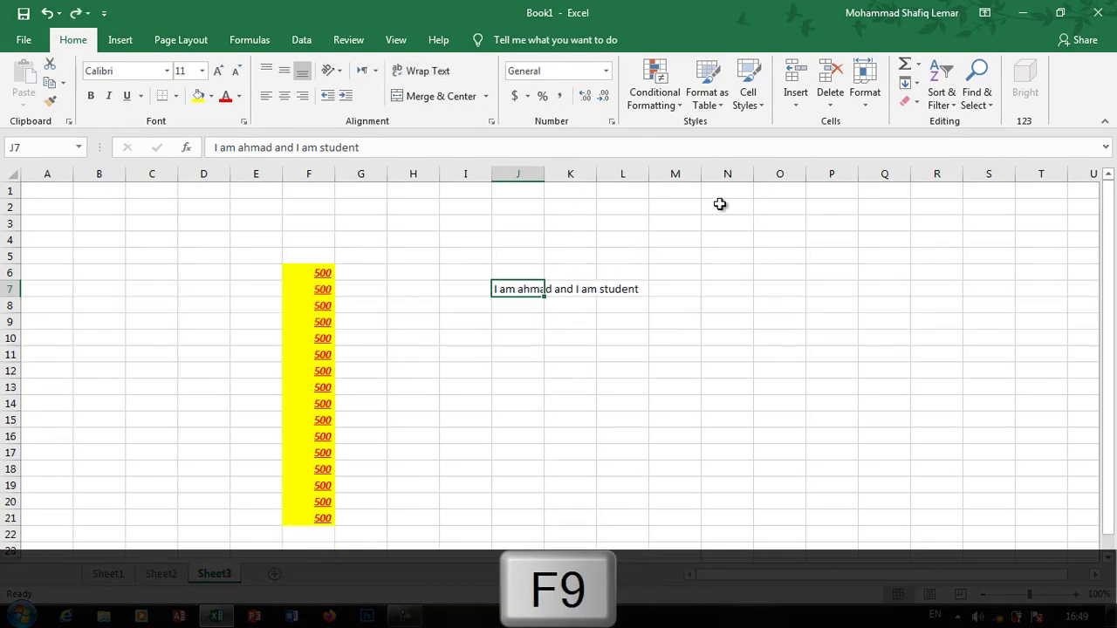
# Split the sentence in J7 down the cells below with Fill Justify and check the resulting cells
pyautogui.click(913, 84)
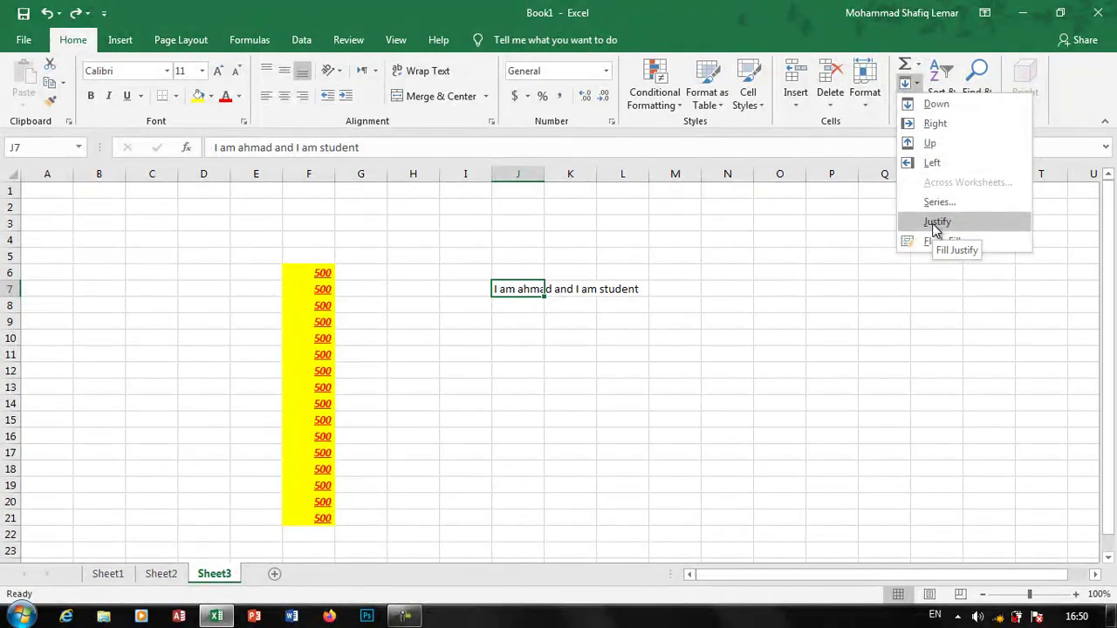
pyautogui.click(937, 224)
pyautogui.click(517, 355)
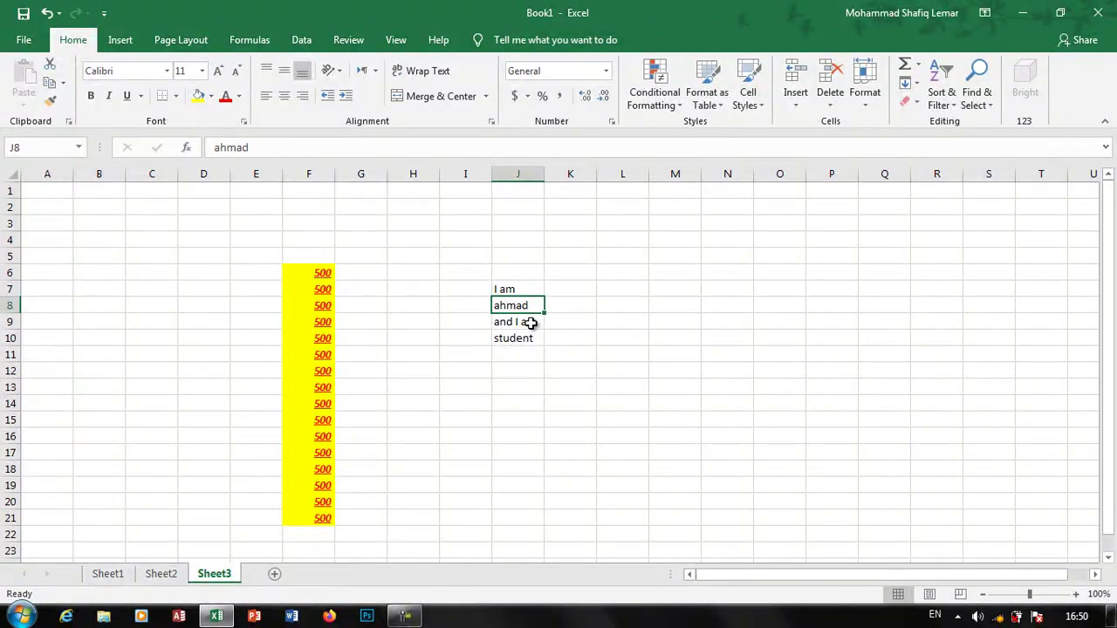
pyautogui.click(530, 323)
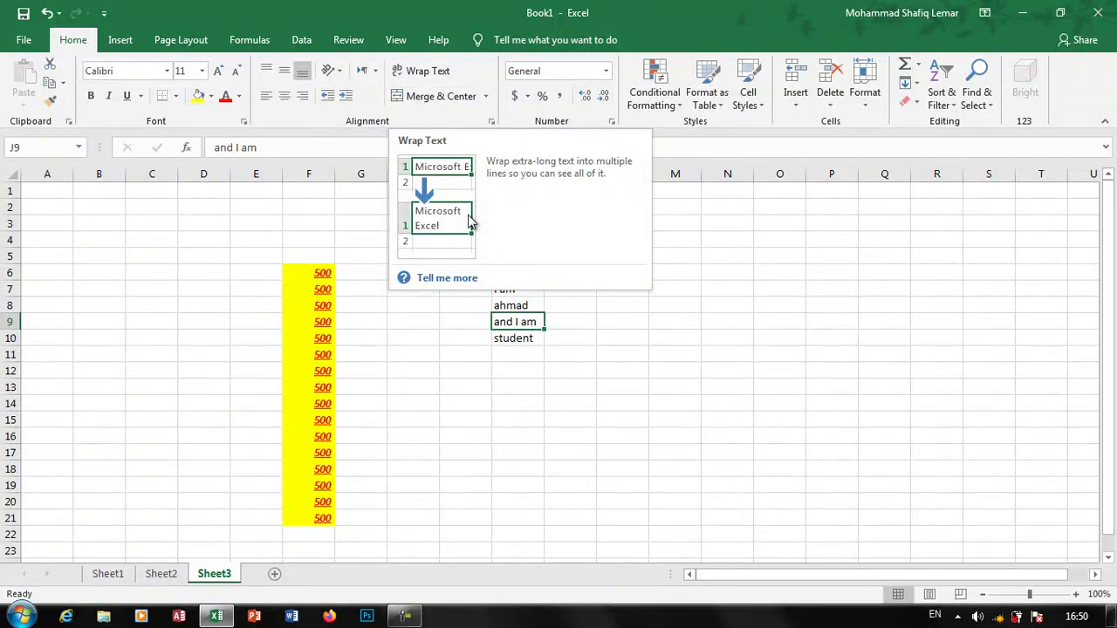
pyautogui.click(524, 352)
pyautogui.click(908, 85)
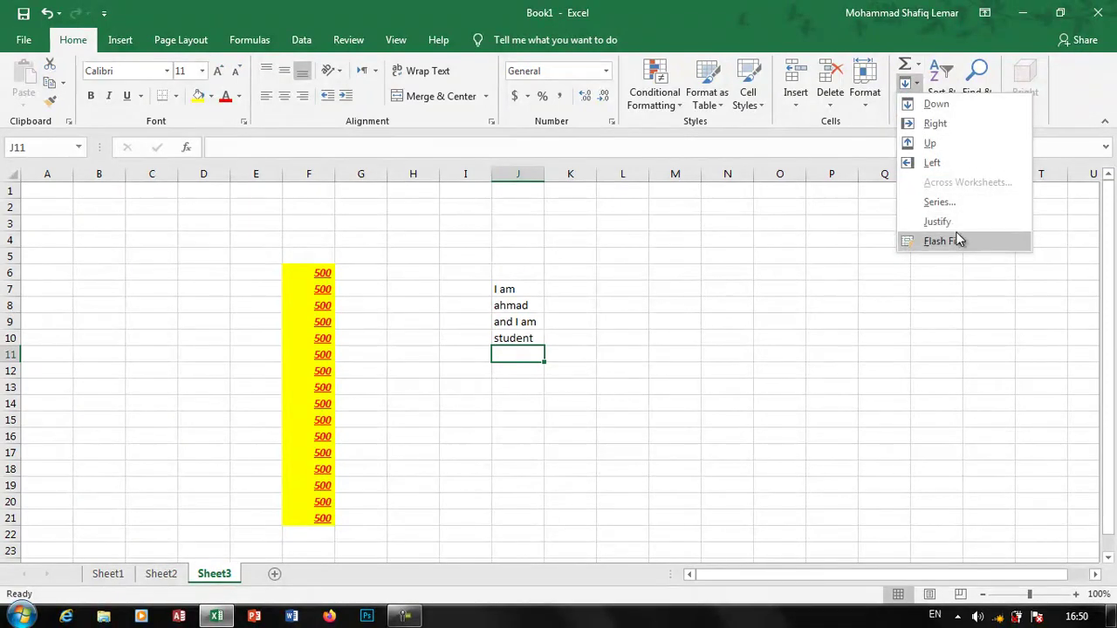
pyautogui.click(583, 520)
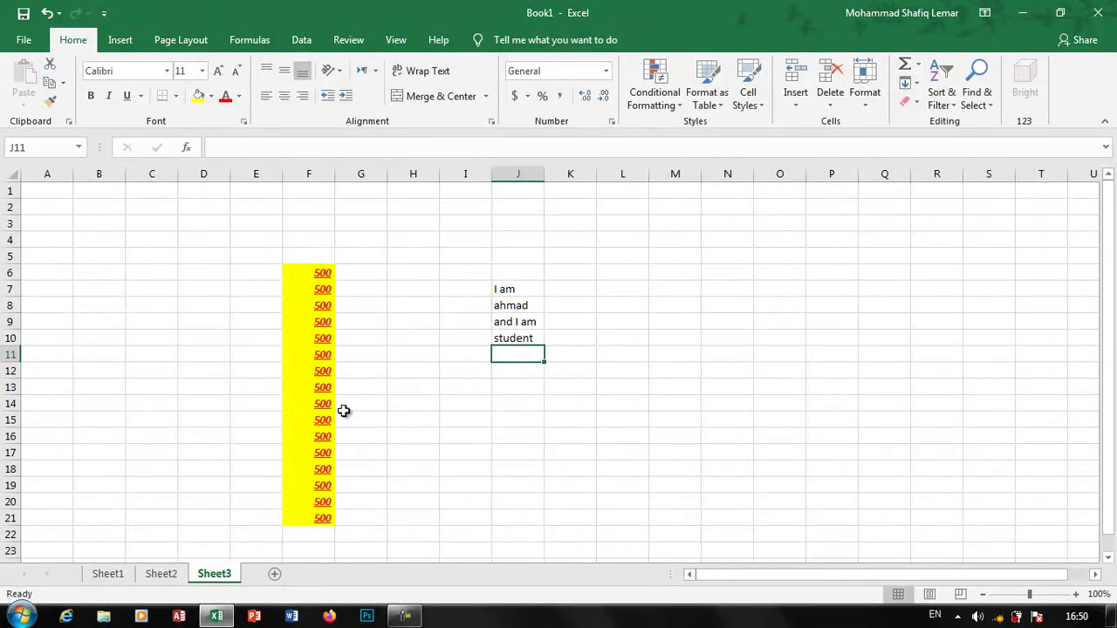
# Clear all contents and formats from E6:L22 on Sheet3
pyautogui.moveTo(261, 275); pyautogui.dragTo(602, 527)
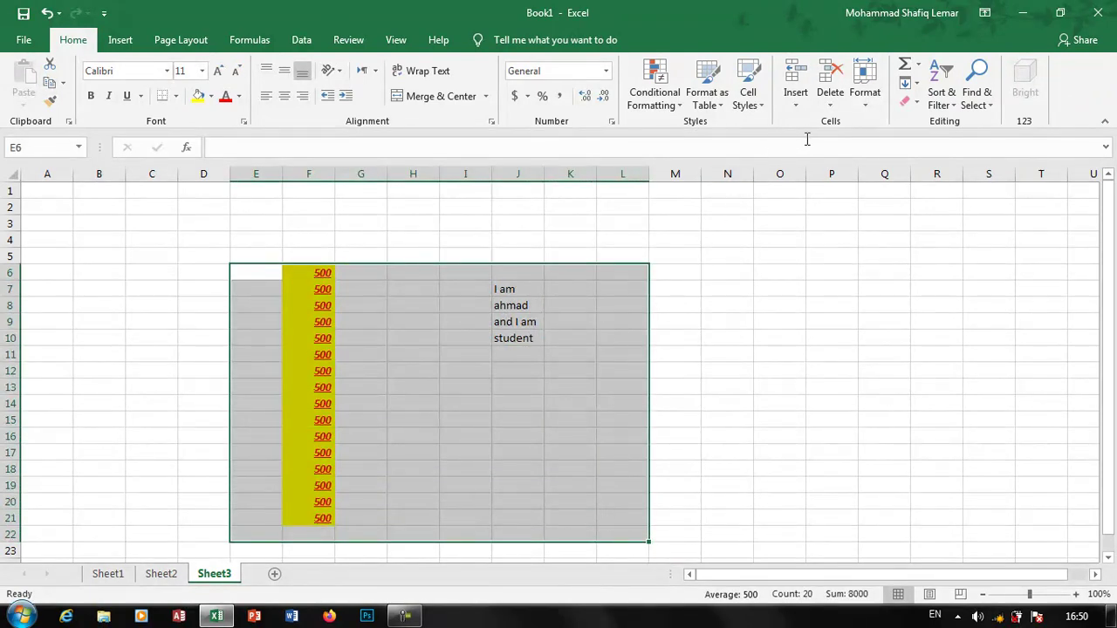
pyautogui.click(913, 102)
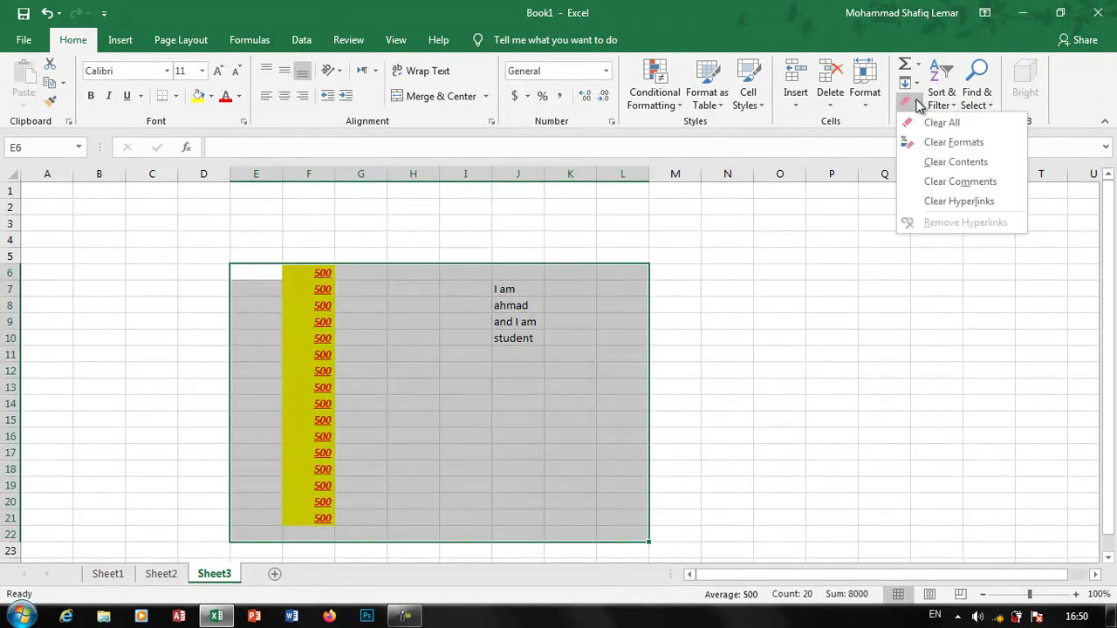
pyautogui.click(934, 122)
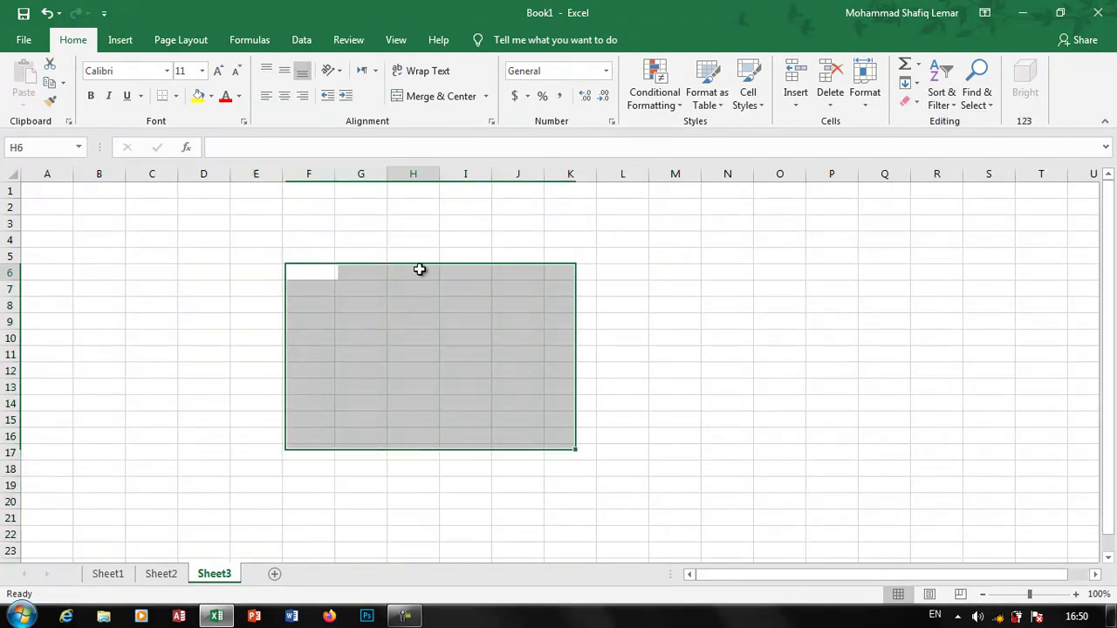
pyautogui.click(419, 270)
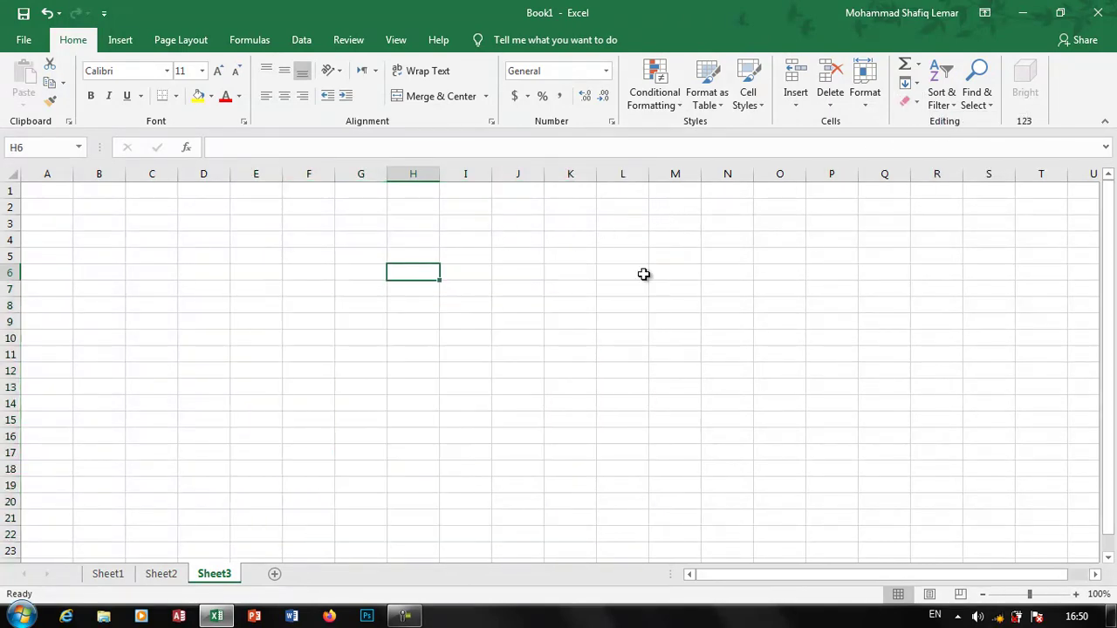
pyautogui.press('F9')
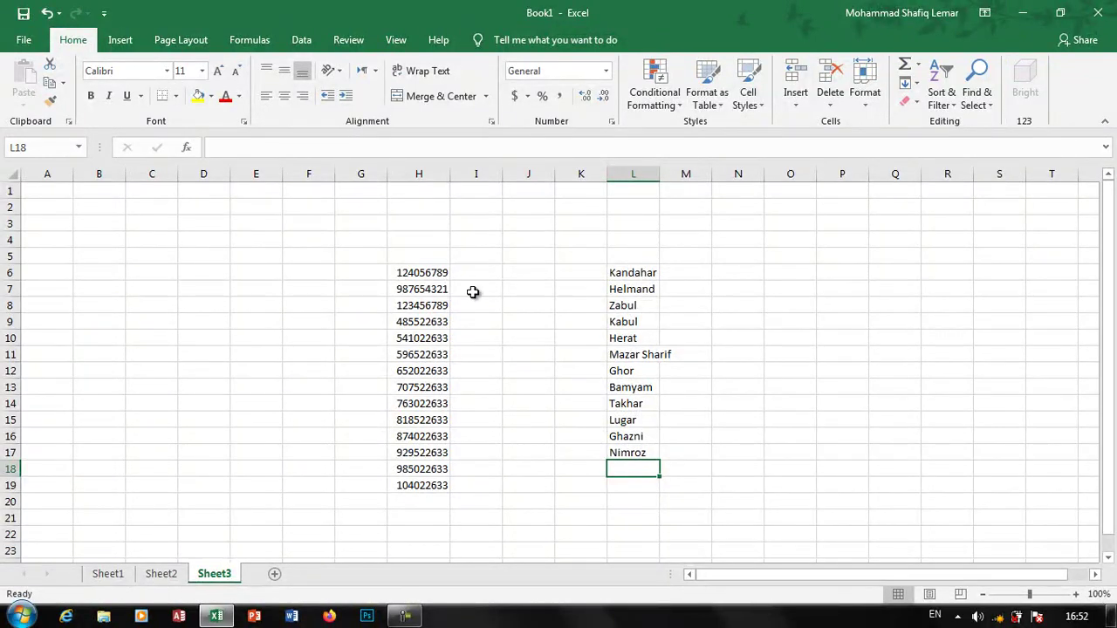
# Copy the first number of the list from H6 into I6 and widen column I so it fits
pyautogui.click(431, 275)
pyautogui.hotkey('ctrl', 'c')
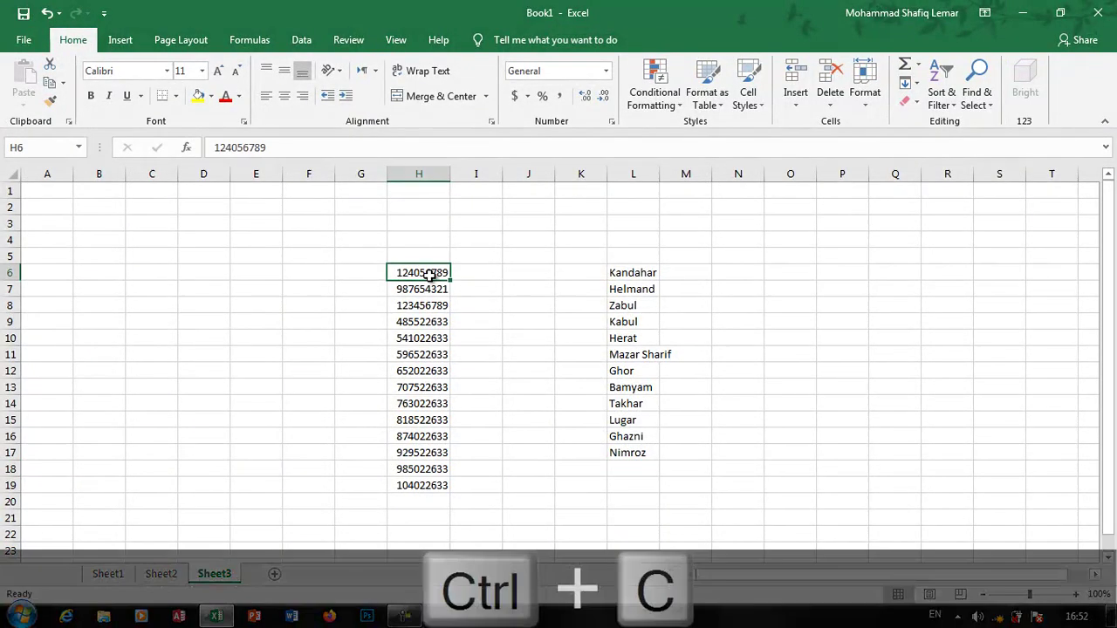
pyautogui.click(468, 270)
pyautogui.hotkey('ctrl', 'v')
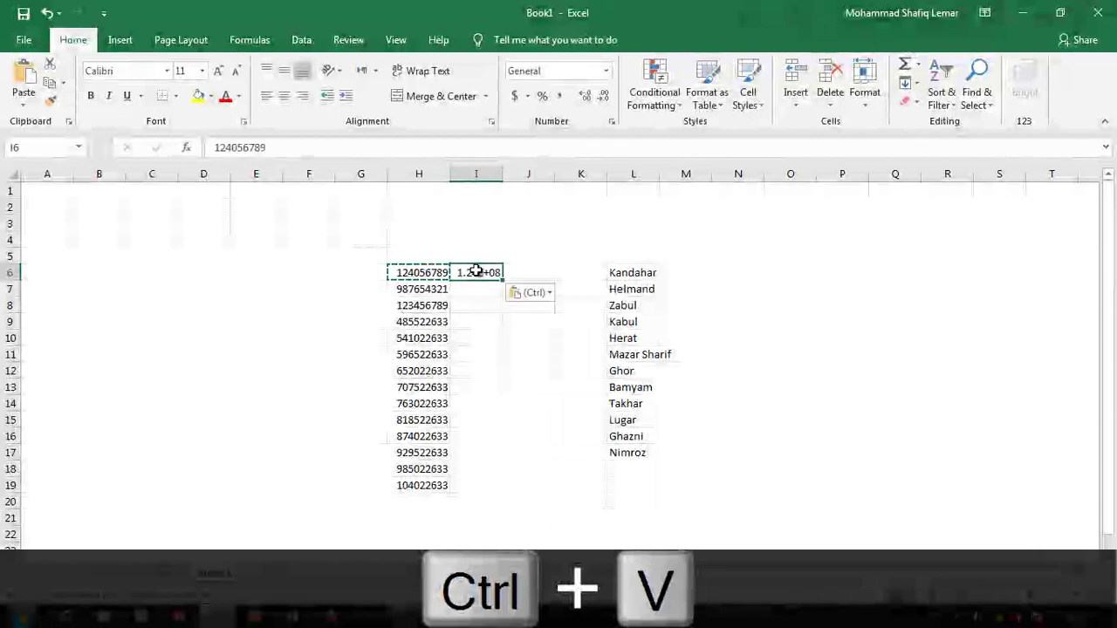
pyautogui.doubleClick(505, 174)
pyautogui.moveTo(507, 173); pyautogui.dragTo(528, 174)
# Reformat the number in I6 as (12)405-678-9, adding parentheses around the first two digits and hyphens after the fifth and eighth
pyautogui.doubleClick(494, 271)
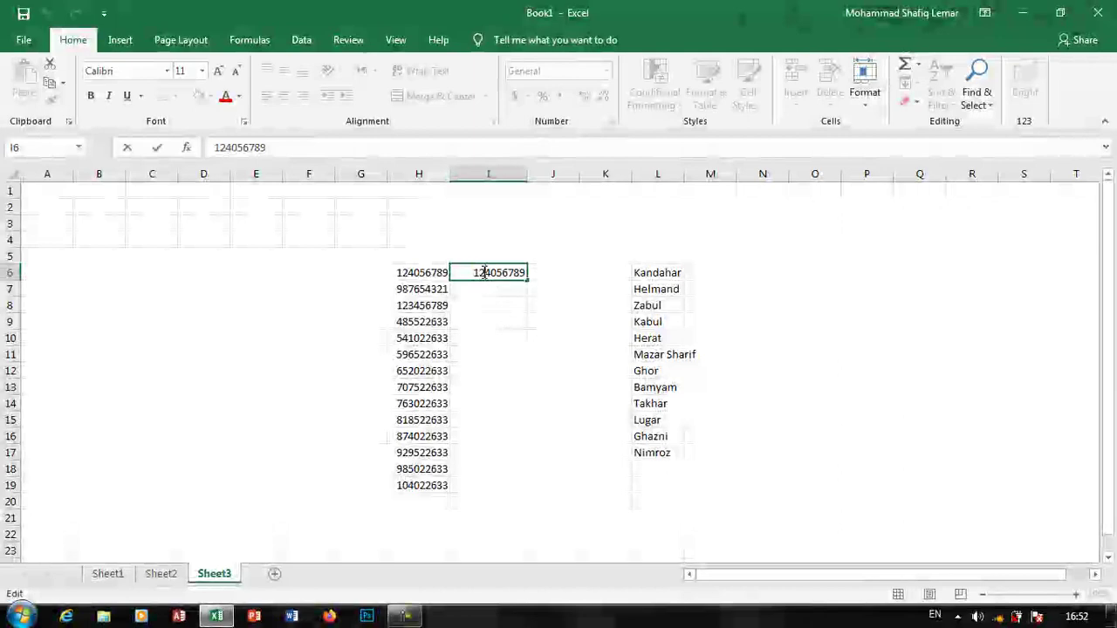
pyautogui.click(484, 272)
pyautogui.write(')')
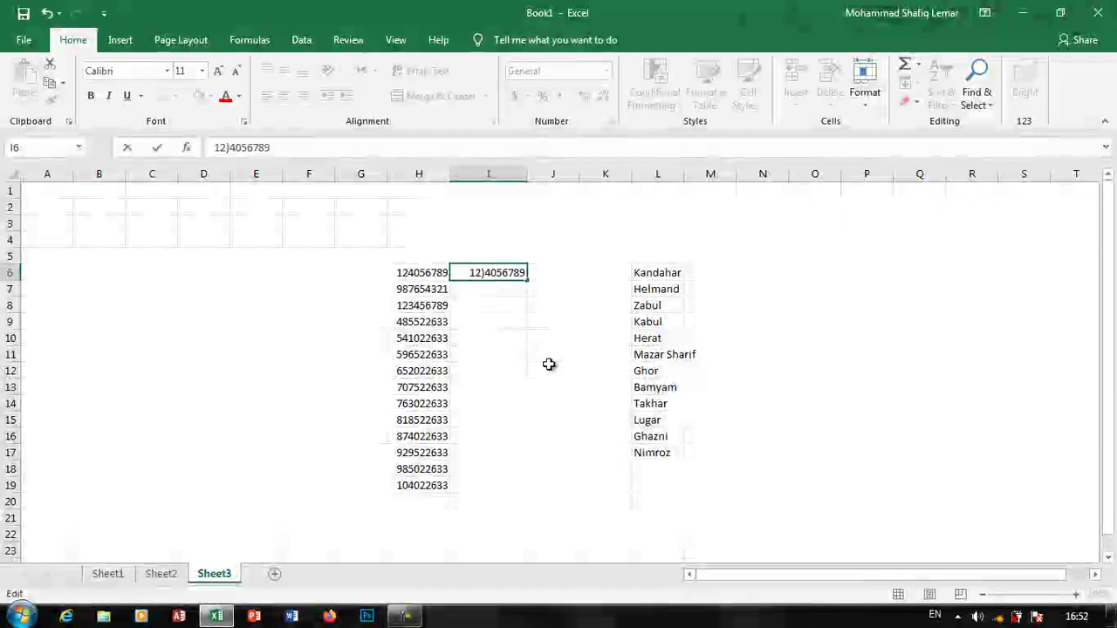
pyautogui.press('Home')
pyautogui.write('(')
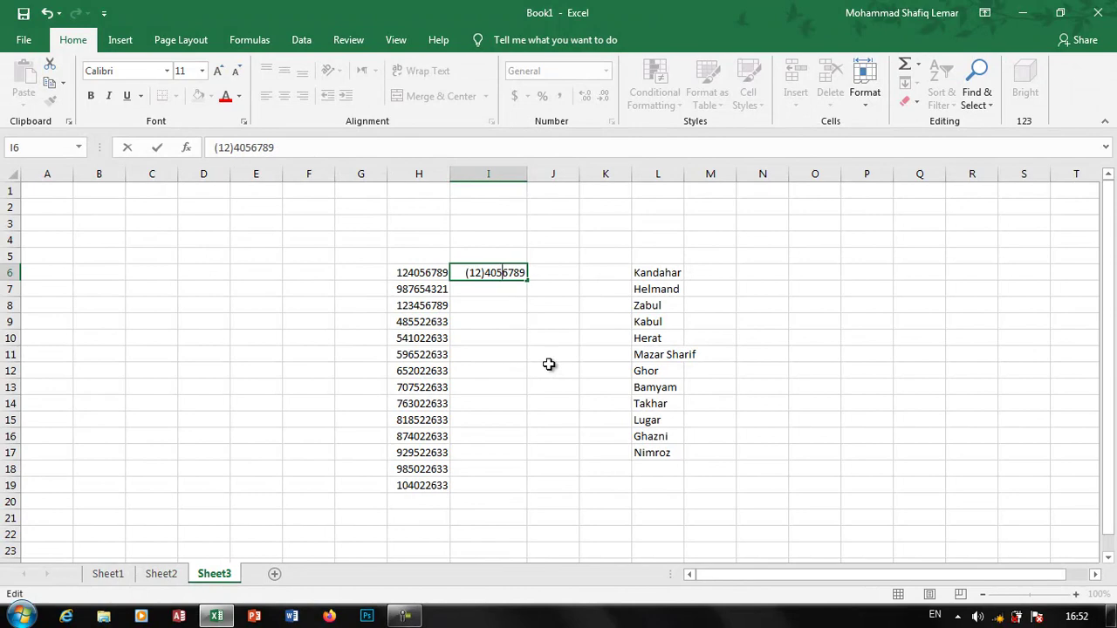
pyautogui.write('-')
pyautogui.write('-')
pyautogui.press('Return')
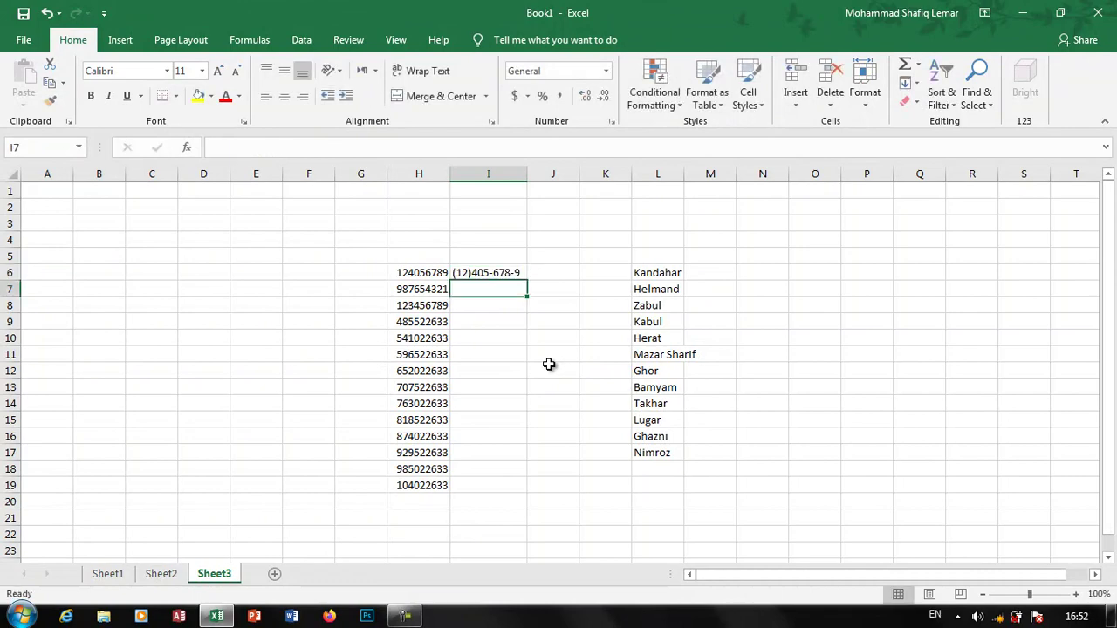
# Apply Flash Fill to I6:I19 so the numbers in column H follow the pattern in I6
pyautogui.press('Up')
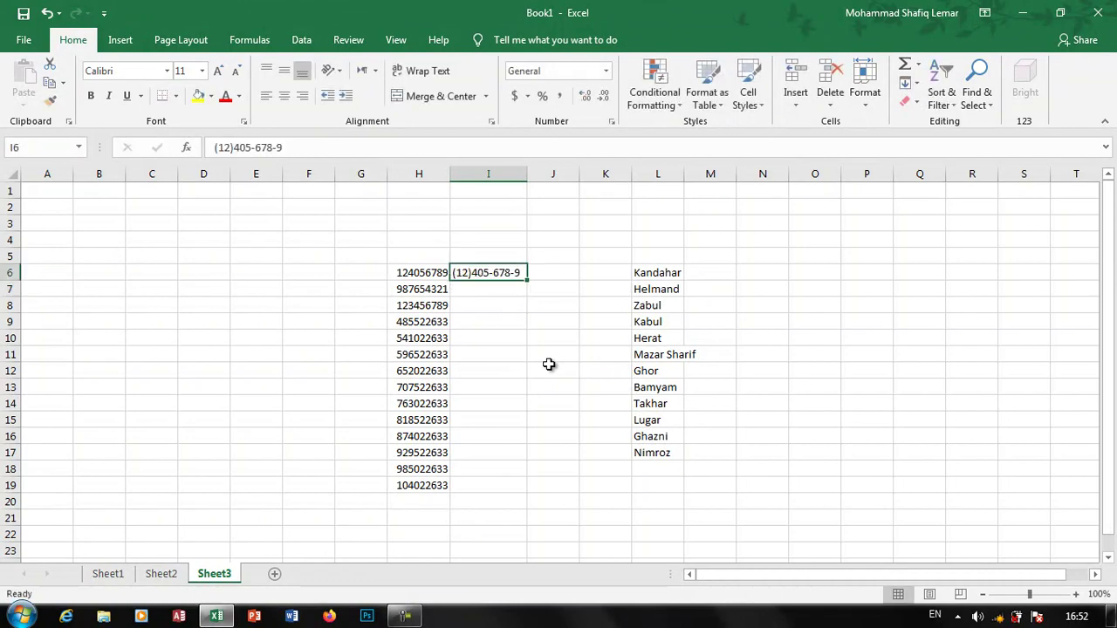
pyautogui.press('Left')
pyautogui.press('Down')
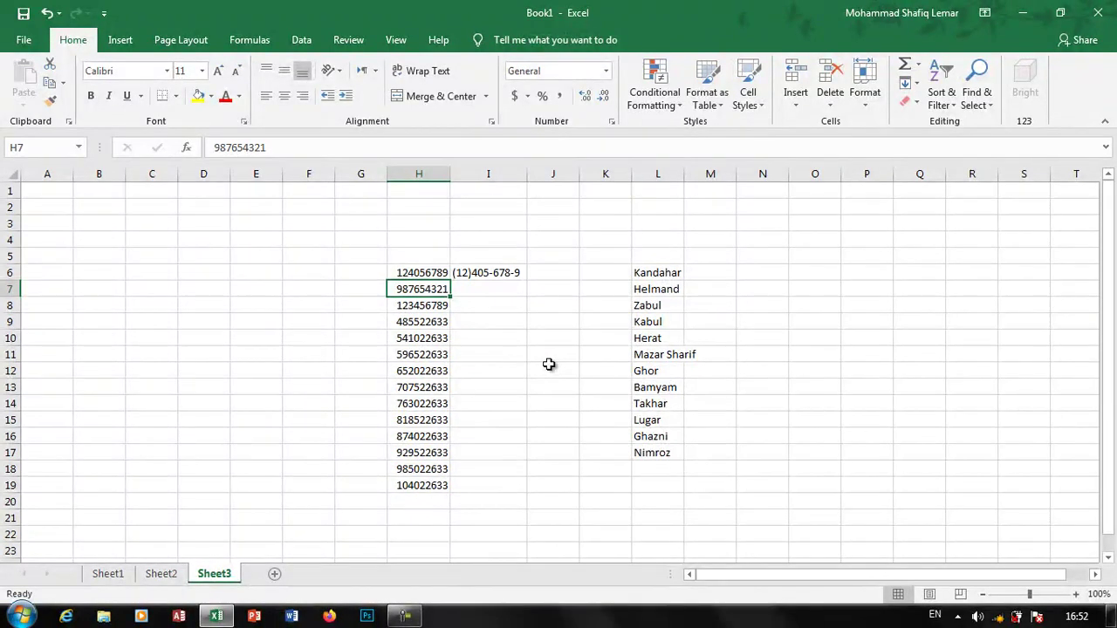
pyautogui.moveTo(499, 273); pyautogui.dragTo(502, 490)
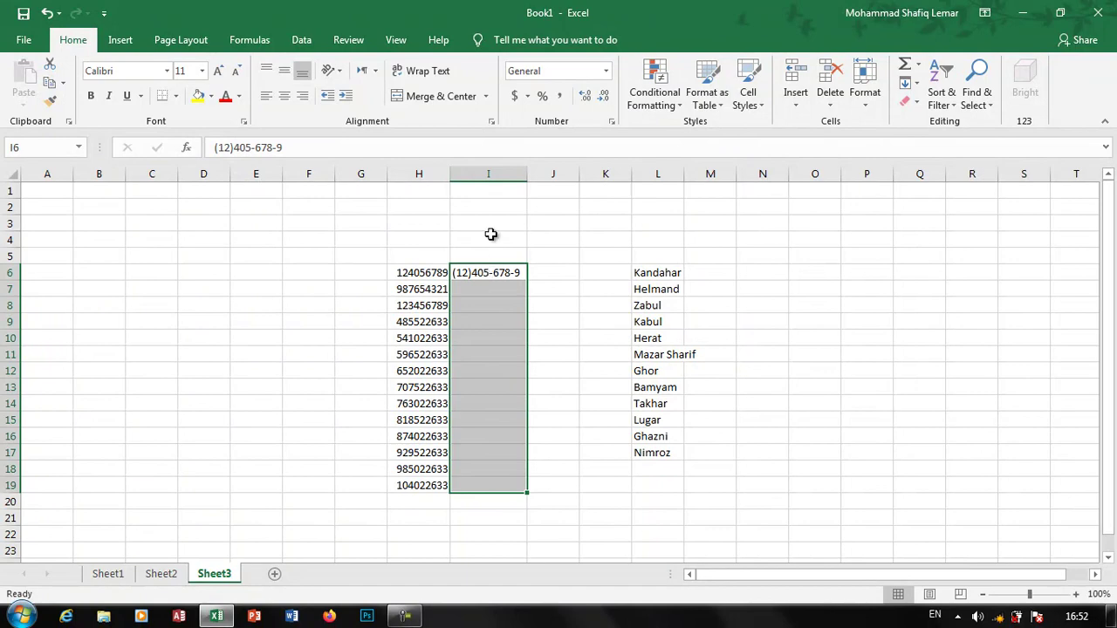
pyautogui.click(908, 83)
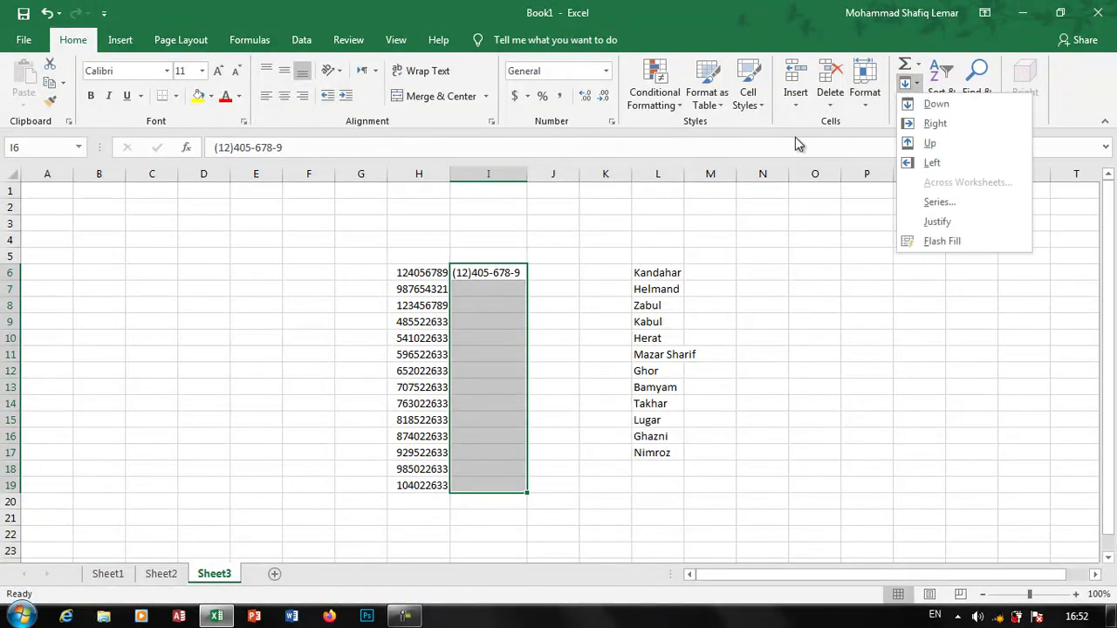
pyautogui.click(936, 241)
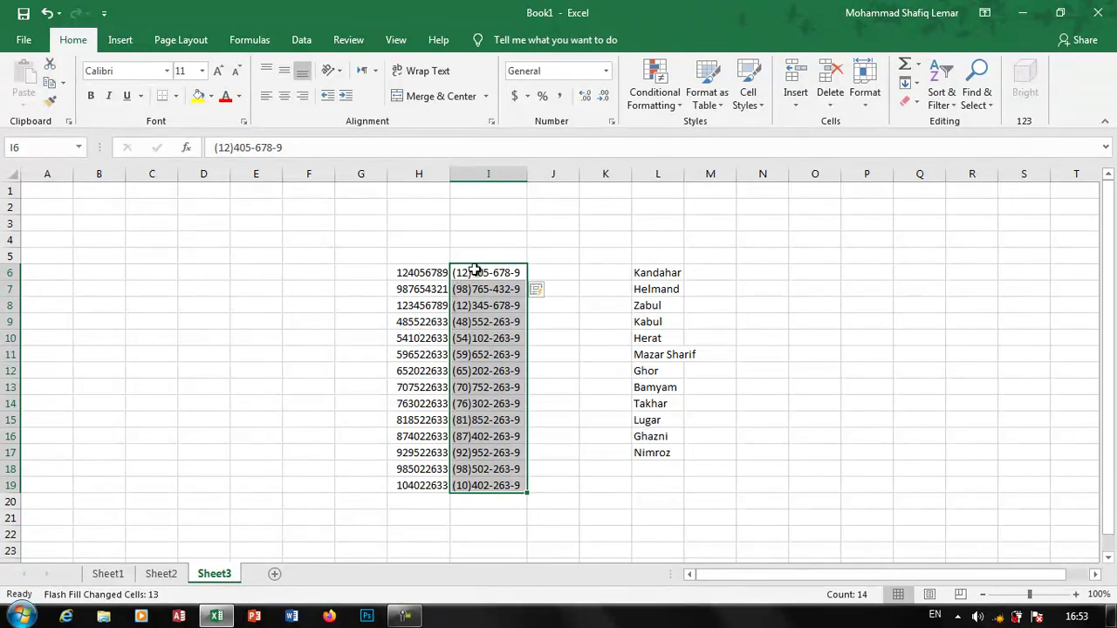
pyautogui.click(552, 252)
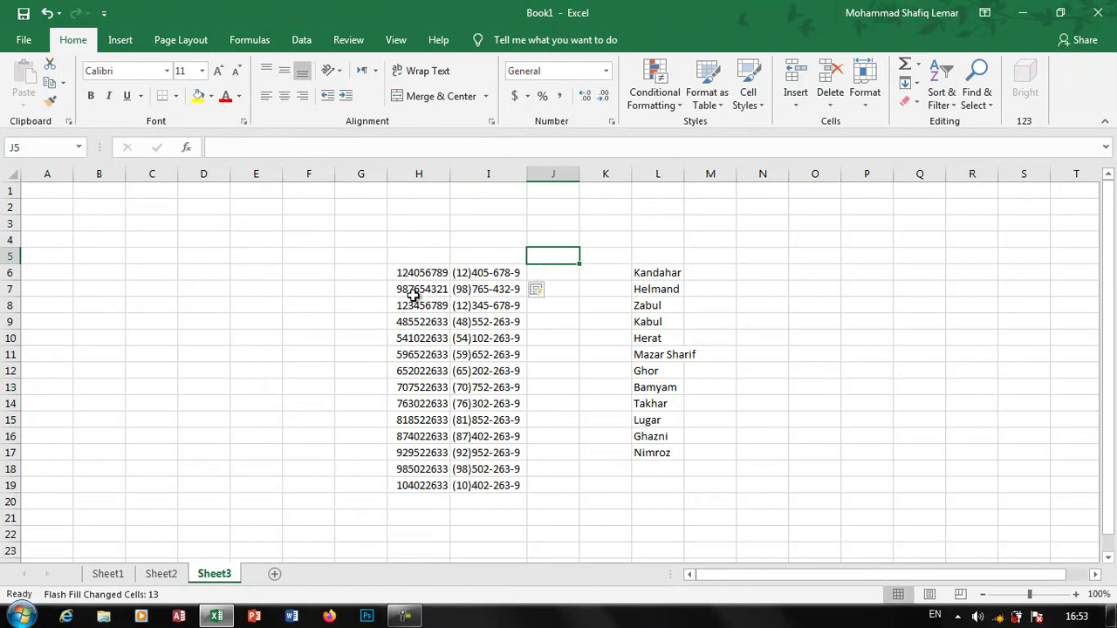
# Compare the filled numbers with column H and correct the last digit in I7 to 1
pyautogui.click(470, 274)
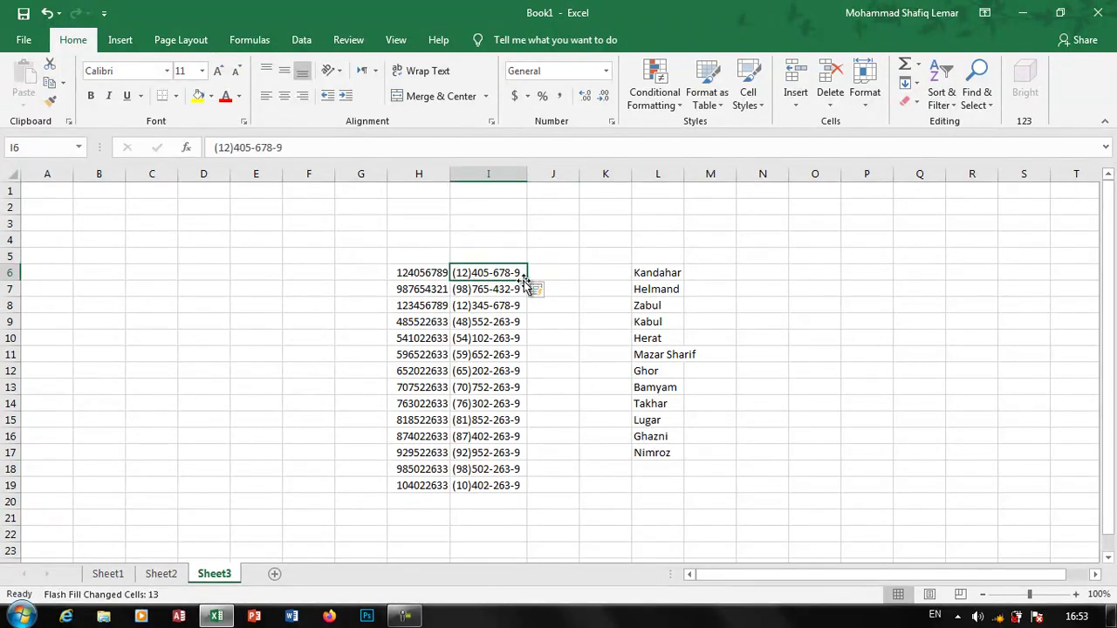
pyautogui.click(432, 289)
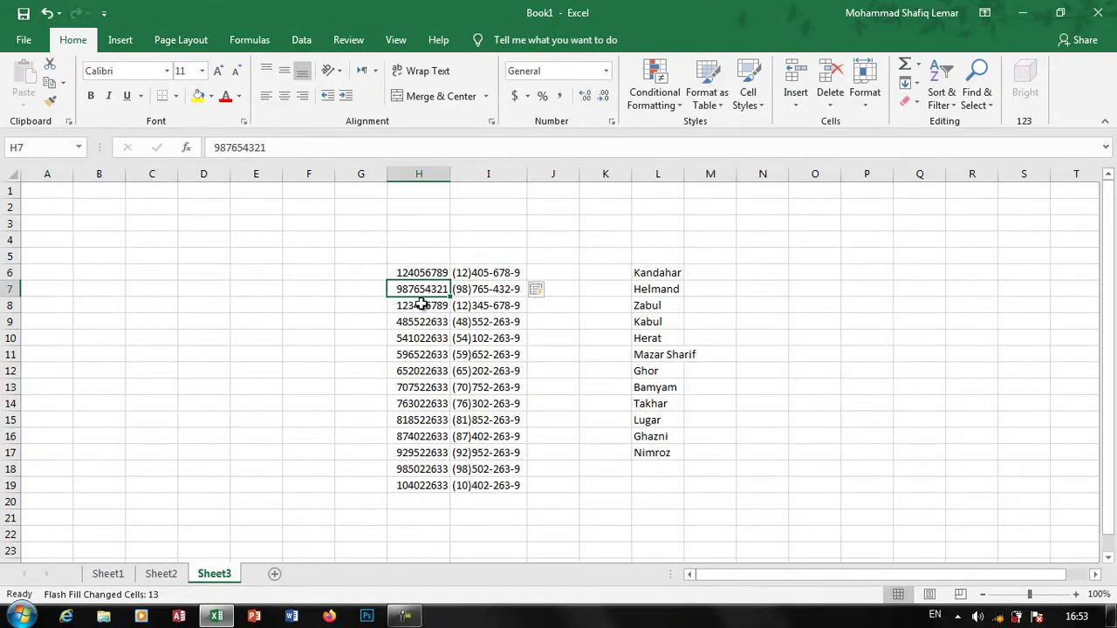
pyautogui.click(508, 290)
pyautogui.doubleClick(517, 292)
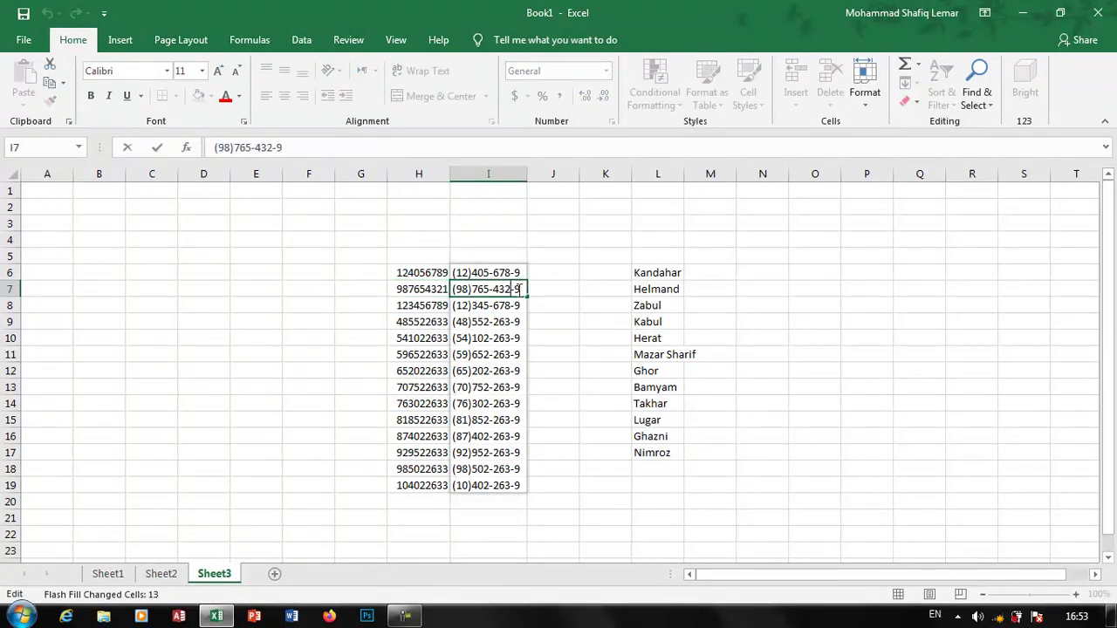
pyautogui.press('BackSpace')
pyautogui.write('1')
pyautogui.hotkey('ctrl', 'Return')
pyautogui.press('Down')
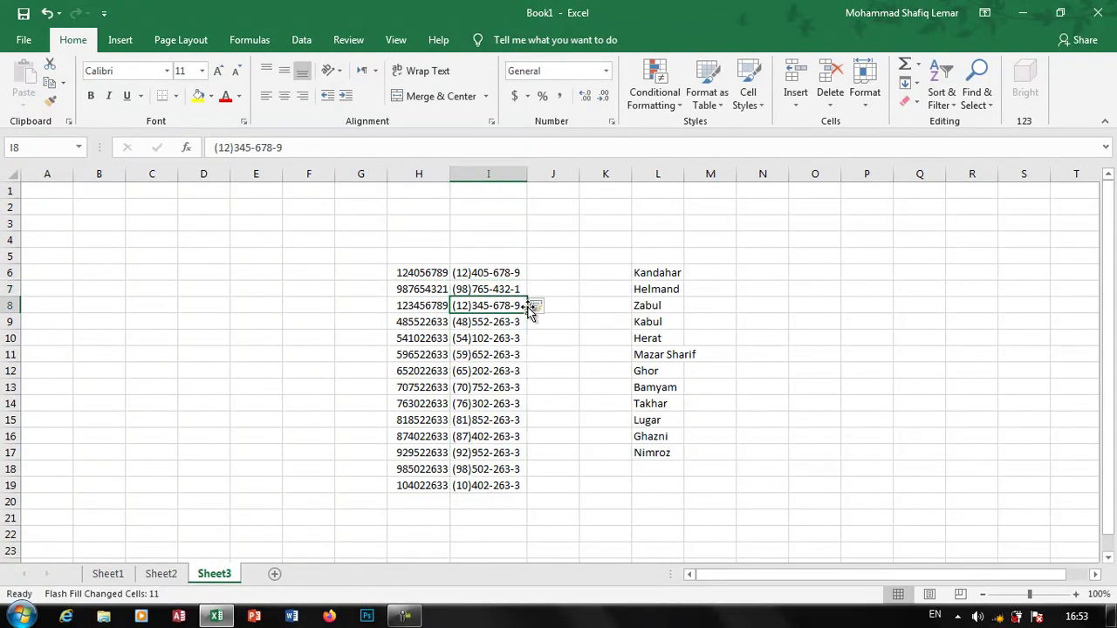
pyautogui.press('Down')
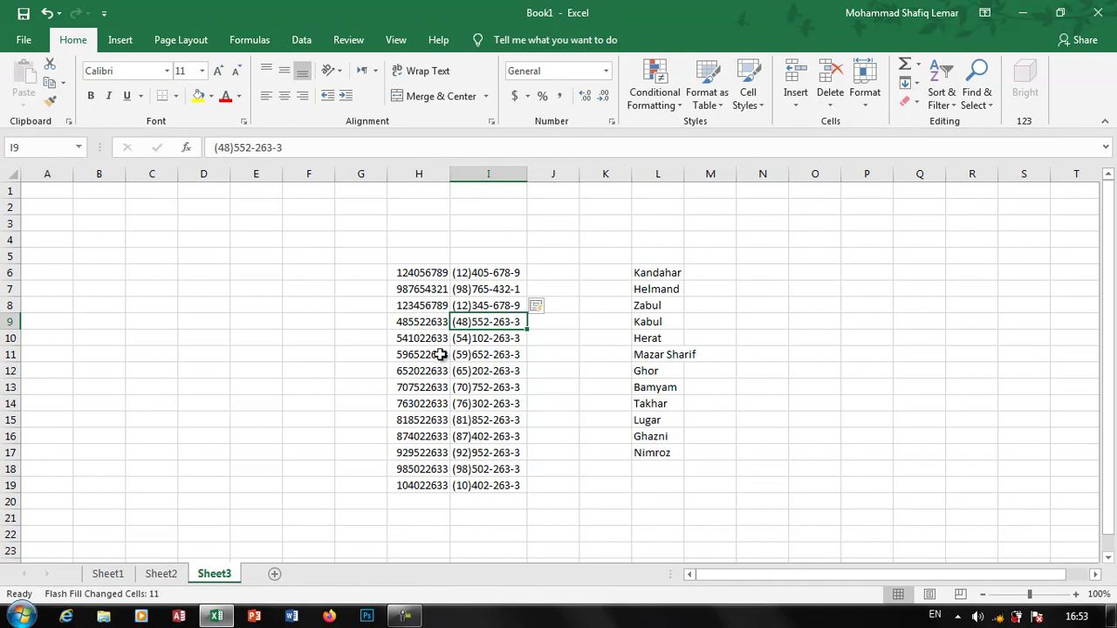
# Widen column J and enter 124*056789 in J6 as a second pattern for the number in H6
pyautogui.click(561, 274)
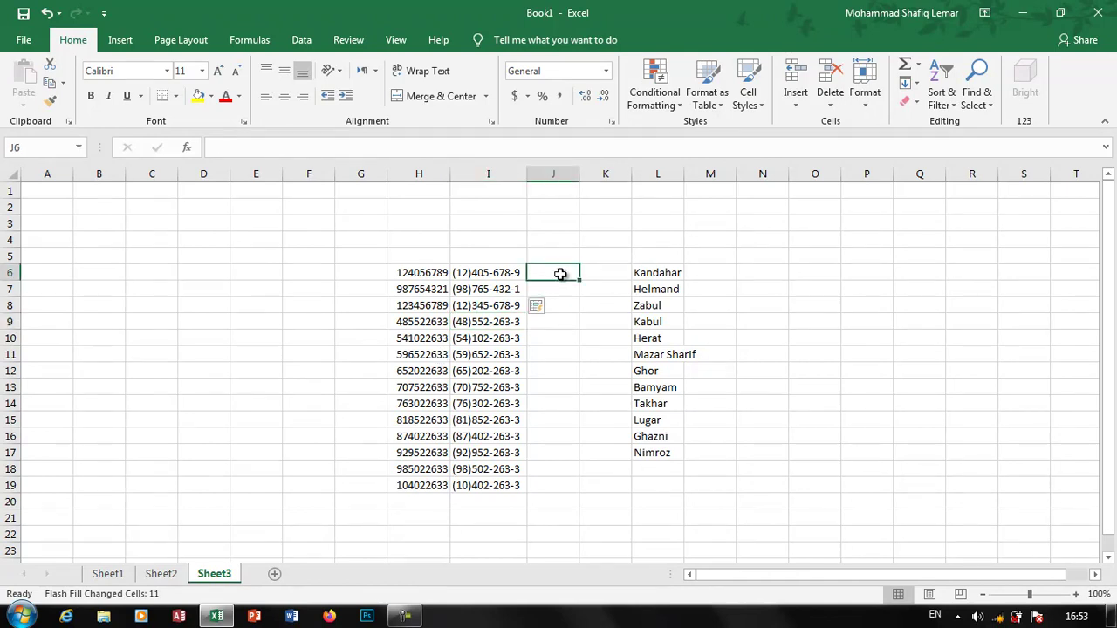
pyautogui.moveTo(580, 176); pyautogui.dragTo(609, 176)
pyautogui.click(428, 289)
pyautogui.click(423, 273)
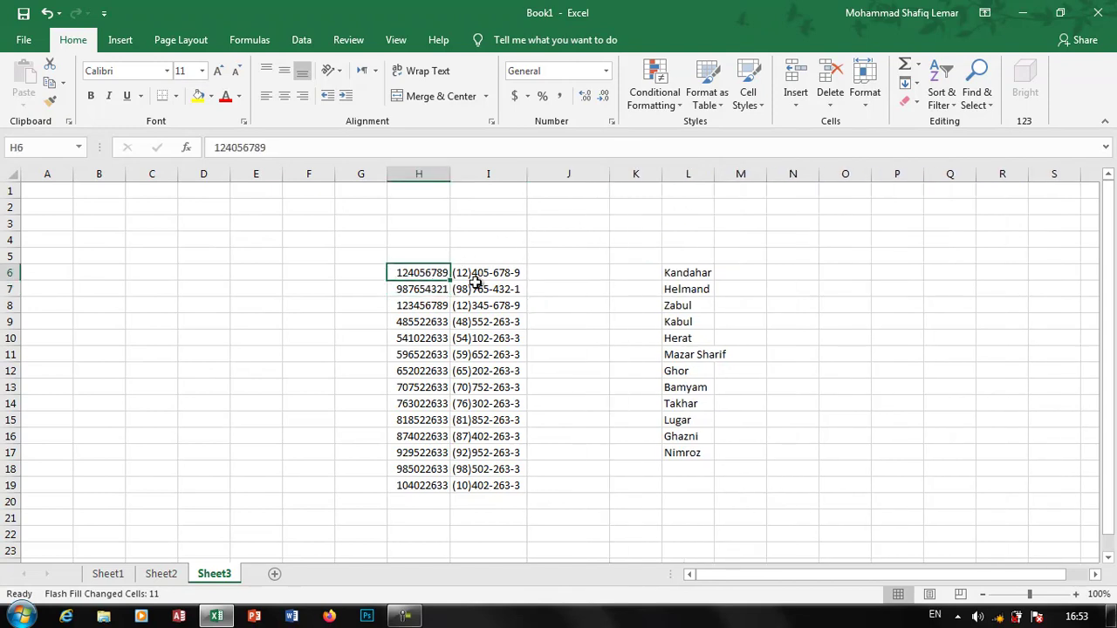
pyautogui.click(555, 273)
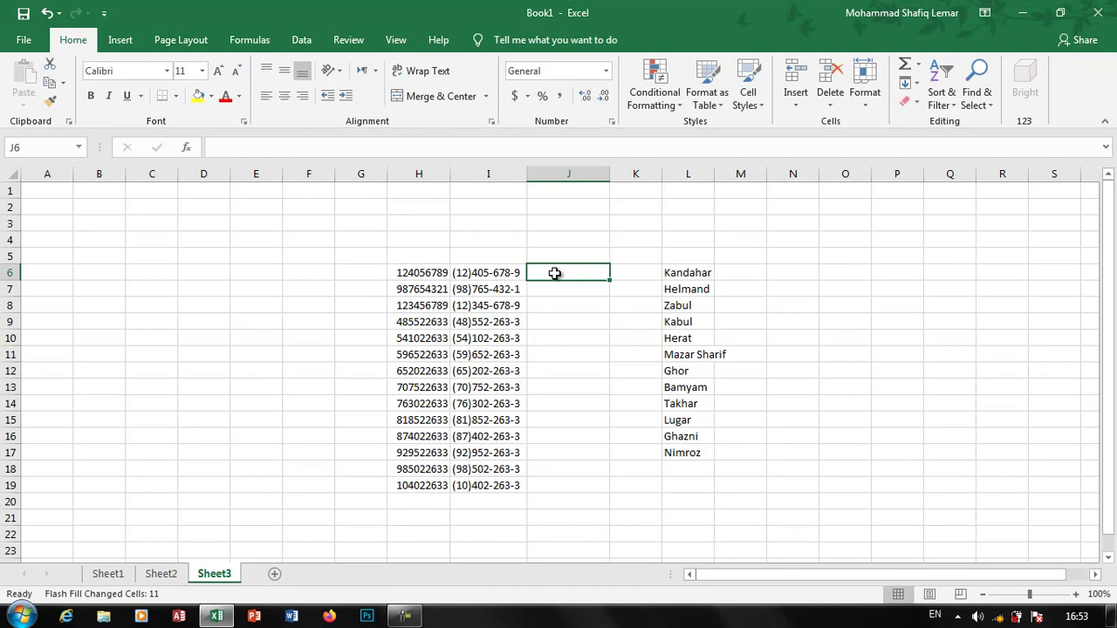
pyautogui.write('123')
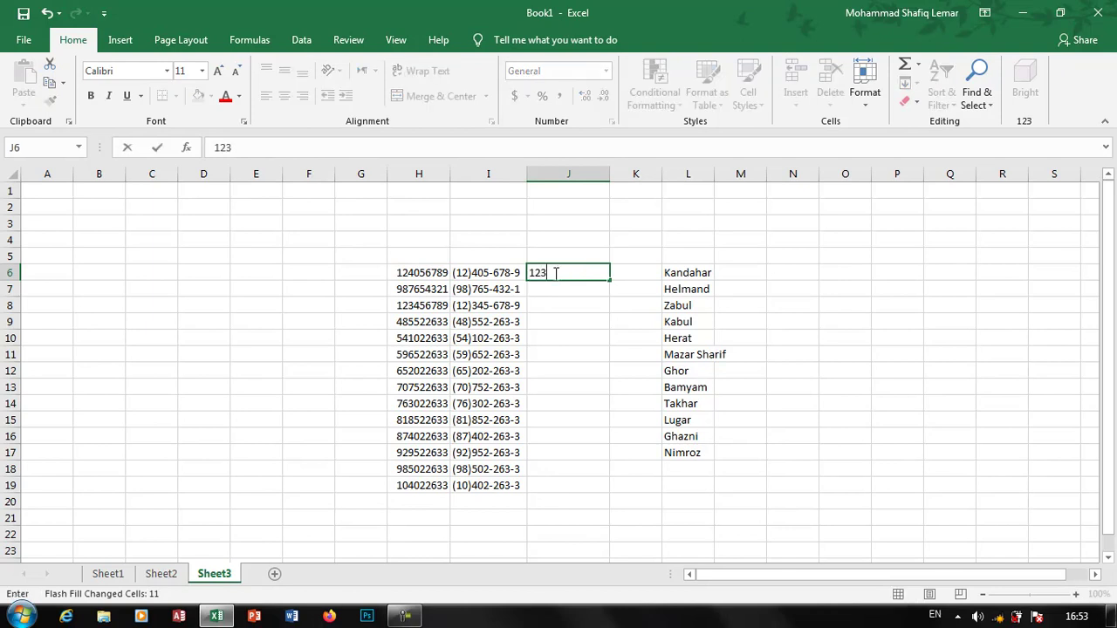
pyautogui.press('BackSpace')
pyautogui.write('4*056789')
pyautogui.press('Return')
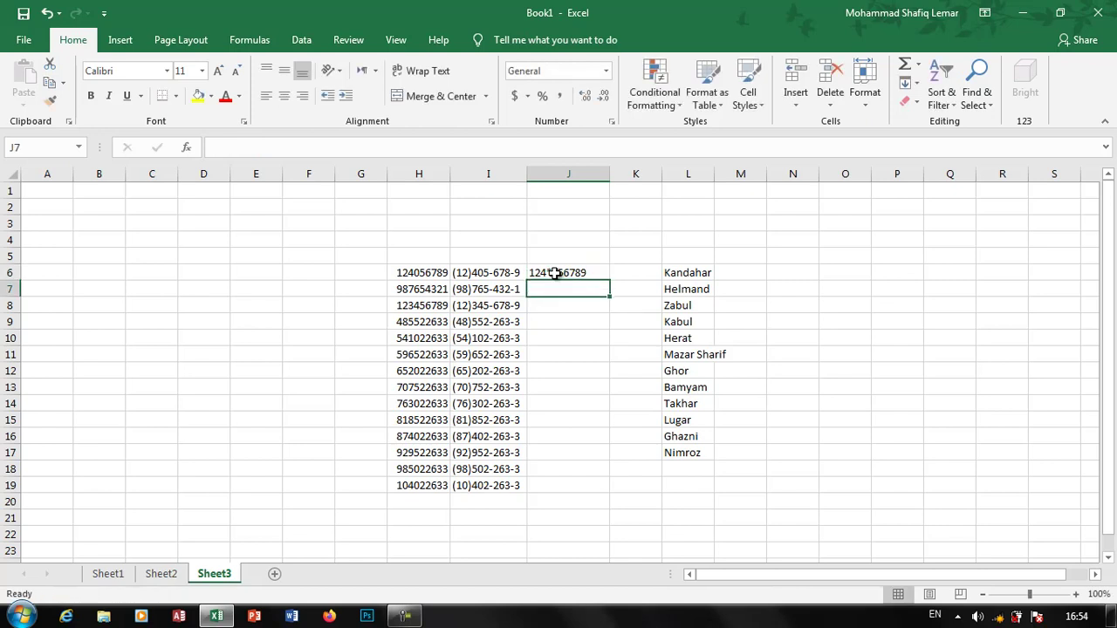
# Apply Flash Fill to J6:J19 using the asterisk pattern in J6
pyautogui.click(555, 273)
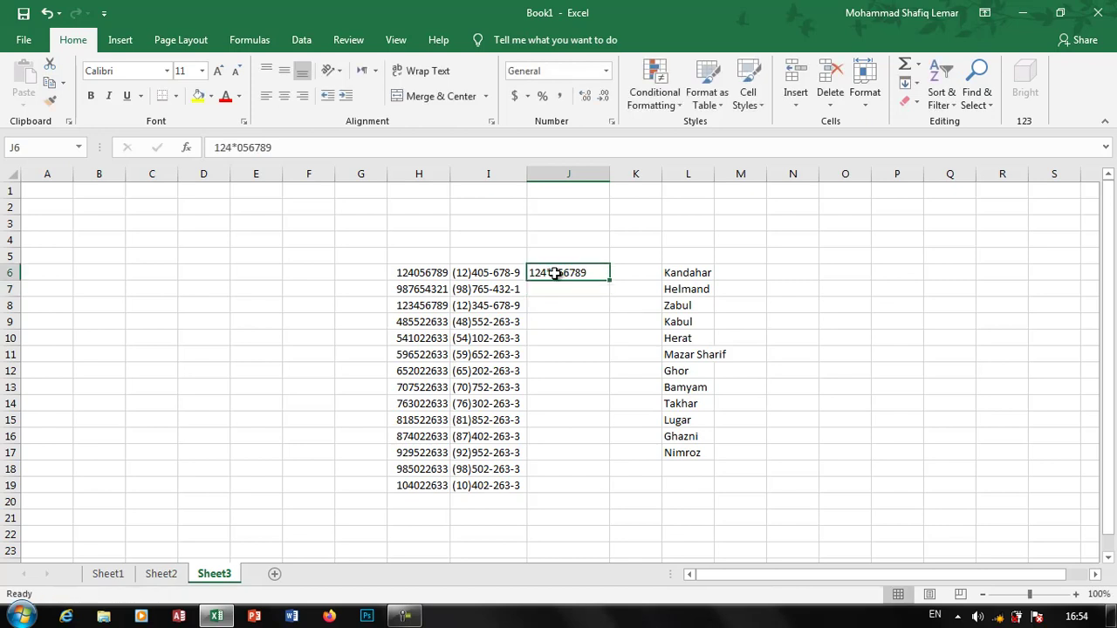
pyautogui.moveTo(555, 273); pyautogui.dragTo(575, 483)
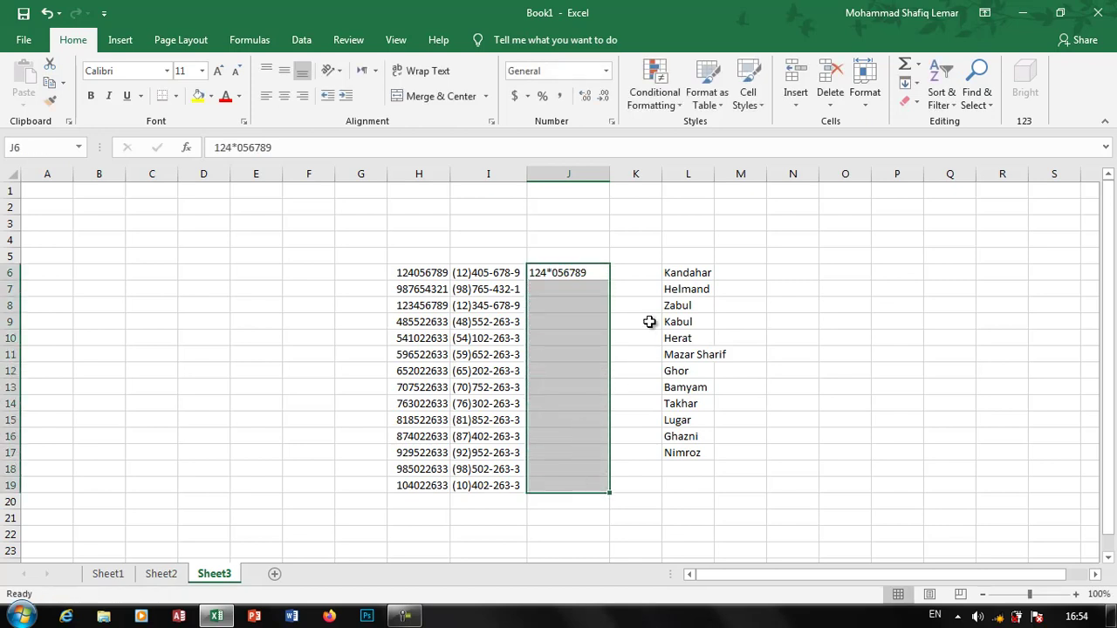
pyautogui.click(912, 83)
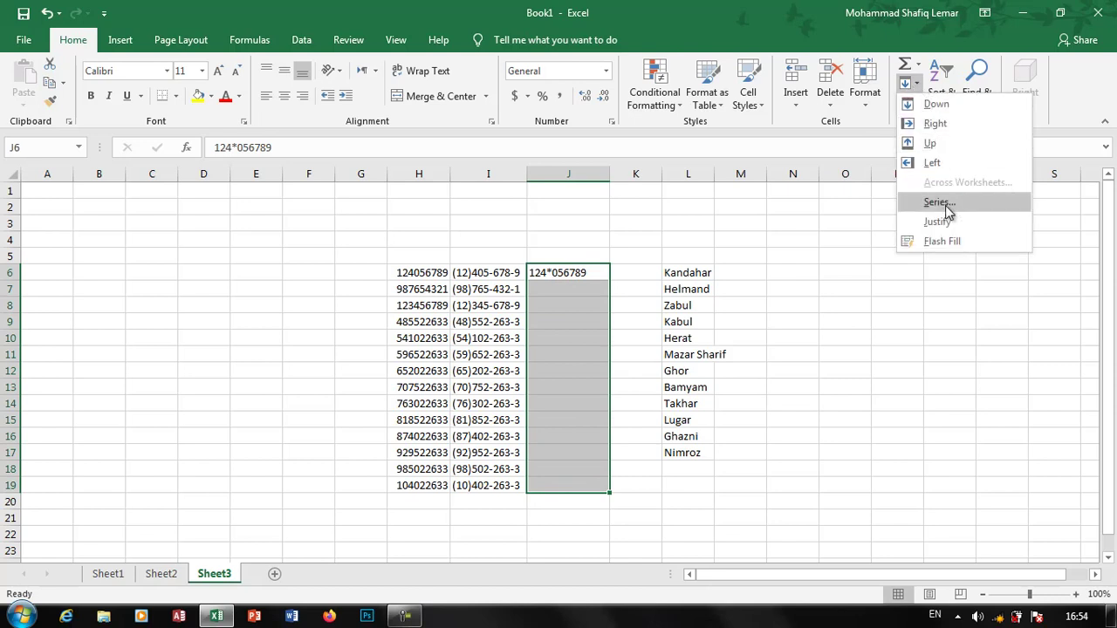
pyautogui.click(952, 242)
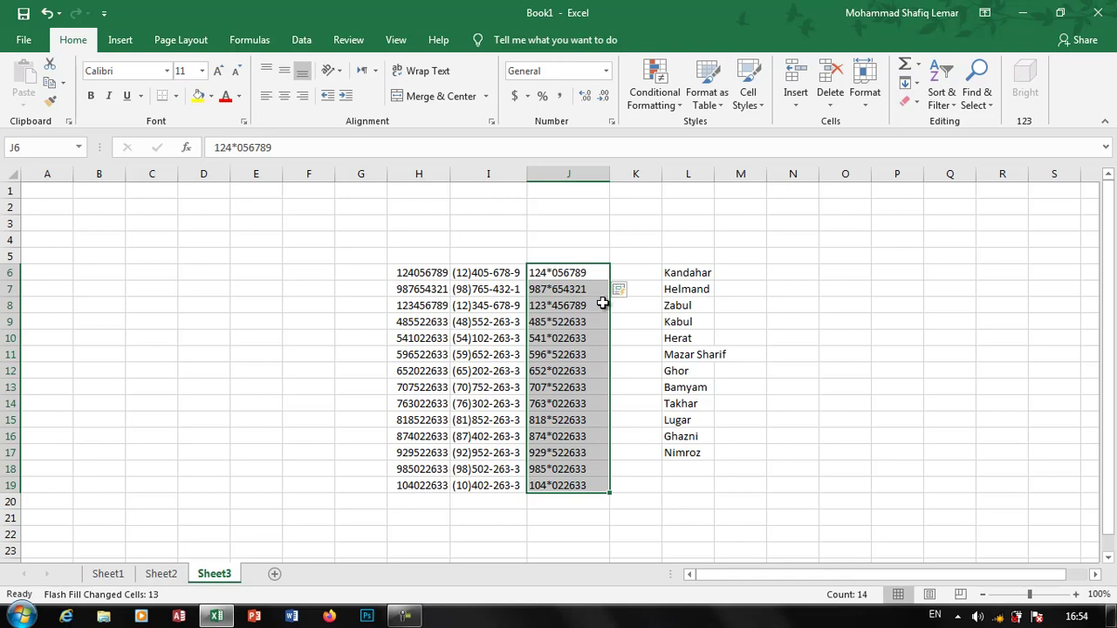
# Enter the abbreviation KDR in M6 beside Kandahar
pyautogui.click(732, 271)
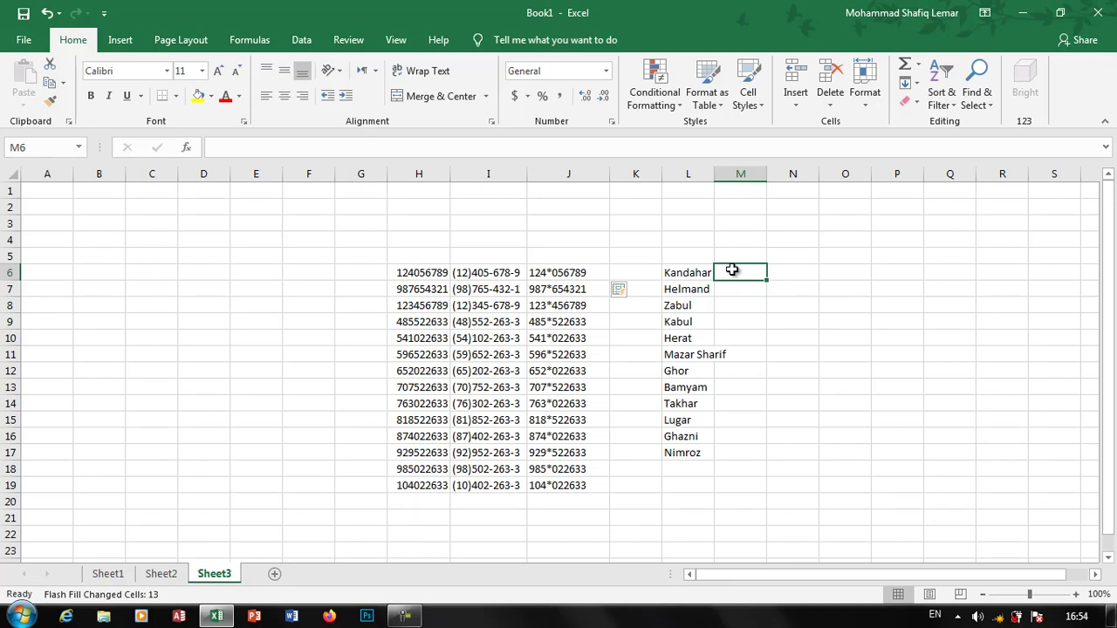
pyautogui.write('KD')
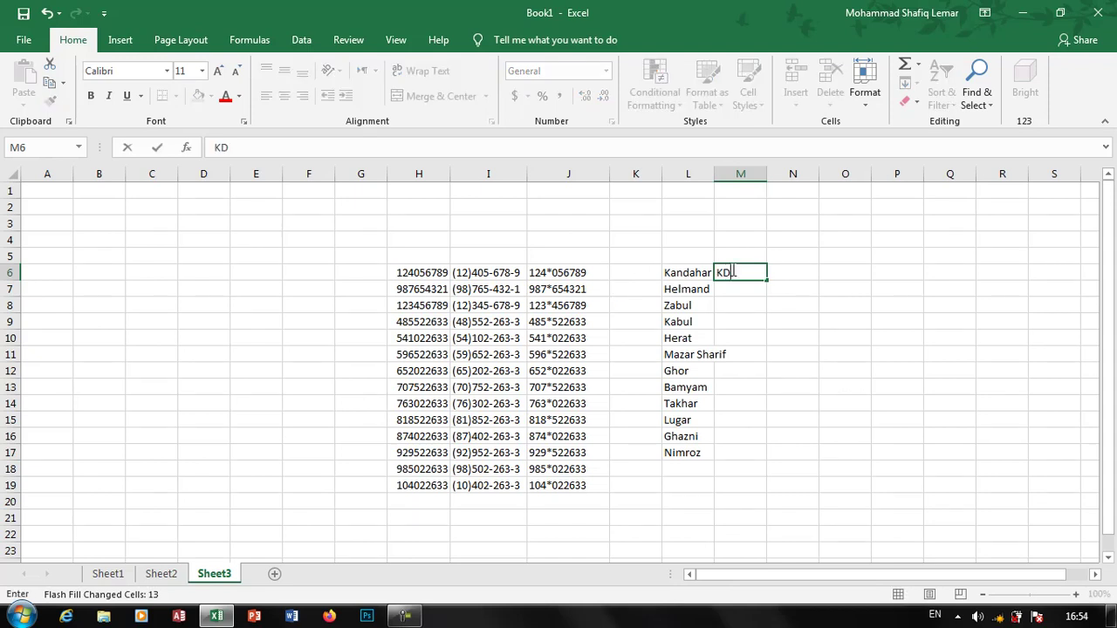
pyautogui.write('R')
pyautogui.press('Return')
# Apply Flash Fill to M6:M17 to abbreviate the remaining place names in column L
pyautogui.click(731, 272)
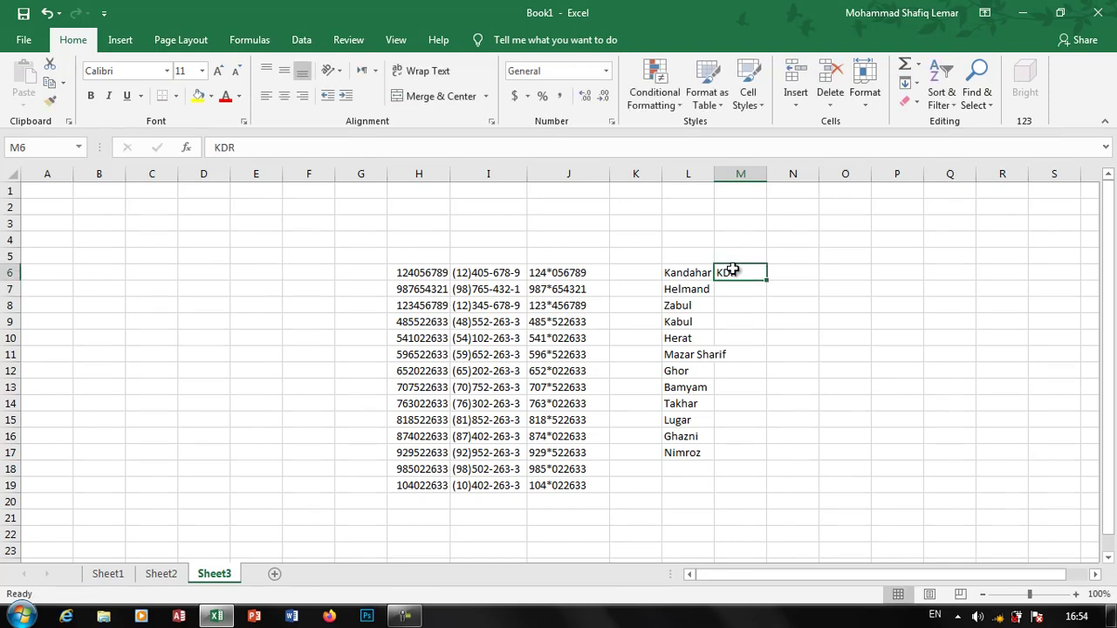
pyautogui.moveTo(731, 271); pyautogui.dragTo(746, 453)
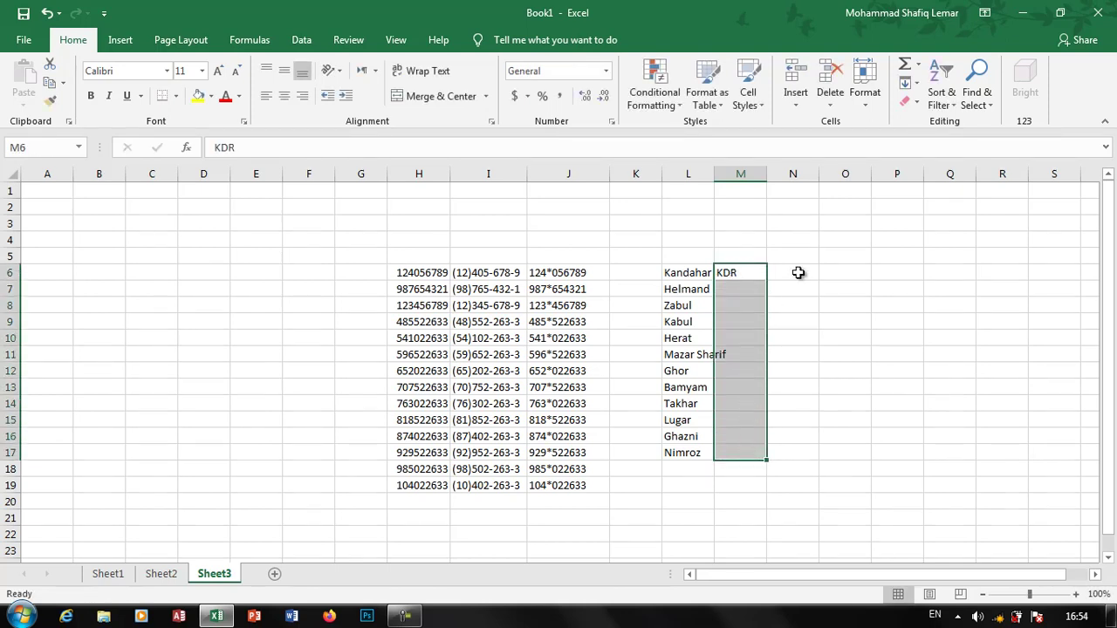
pyautogui.click(917, 84)
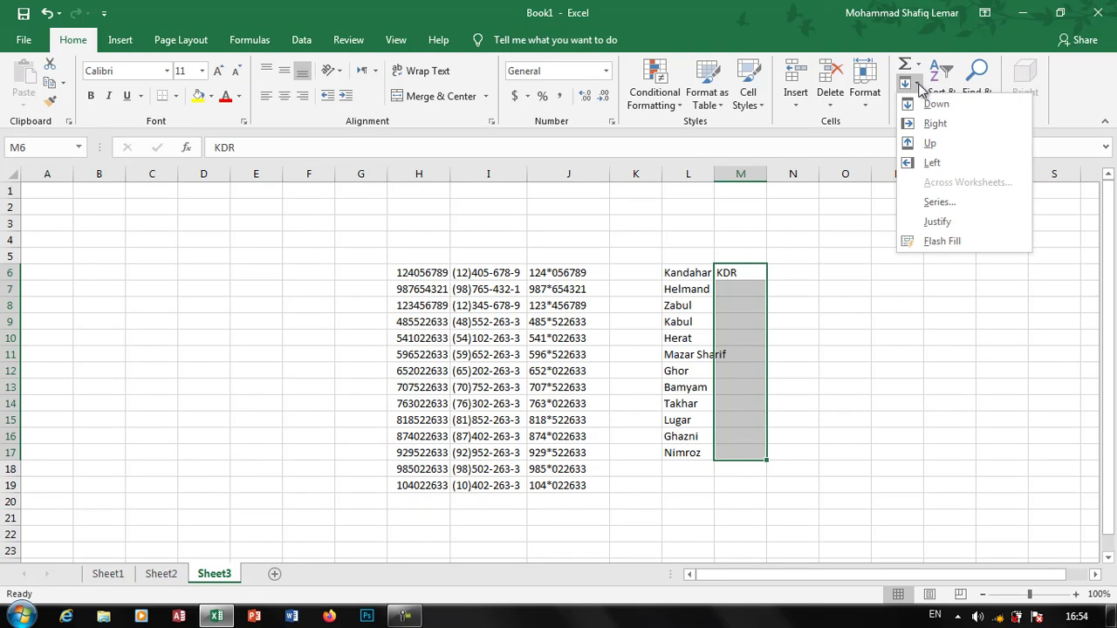
pyautogui.click(940, 241)
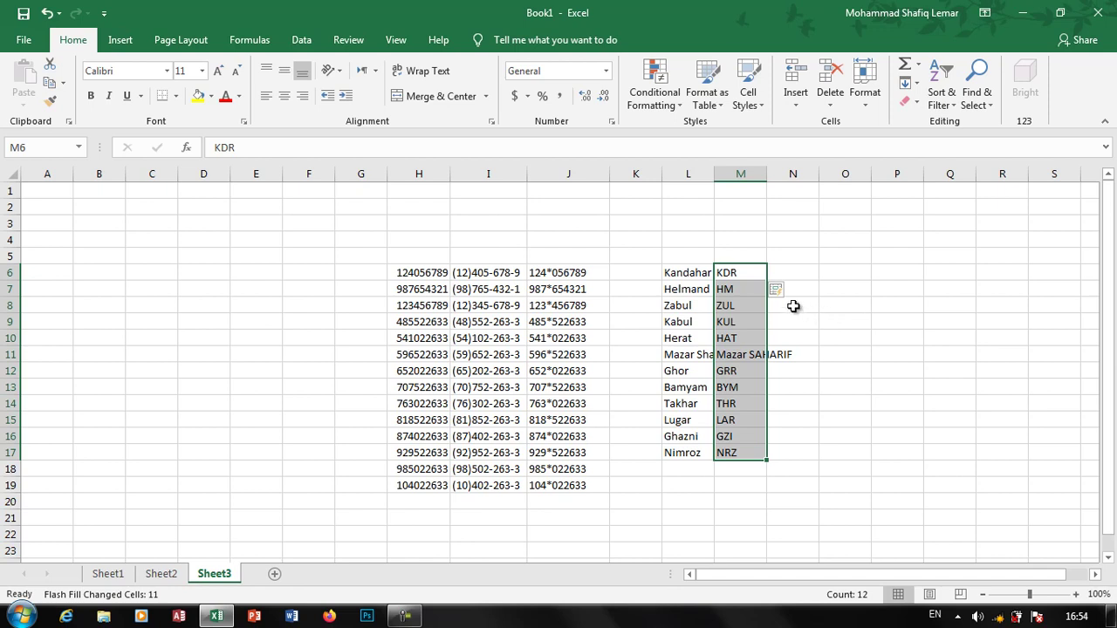
# Check the filled abbreviations in column M and replace the entry for Mazar Sharif in M11 with MS
pyautogui.click(755, 290)
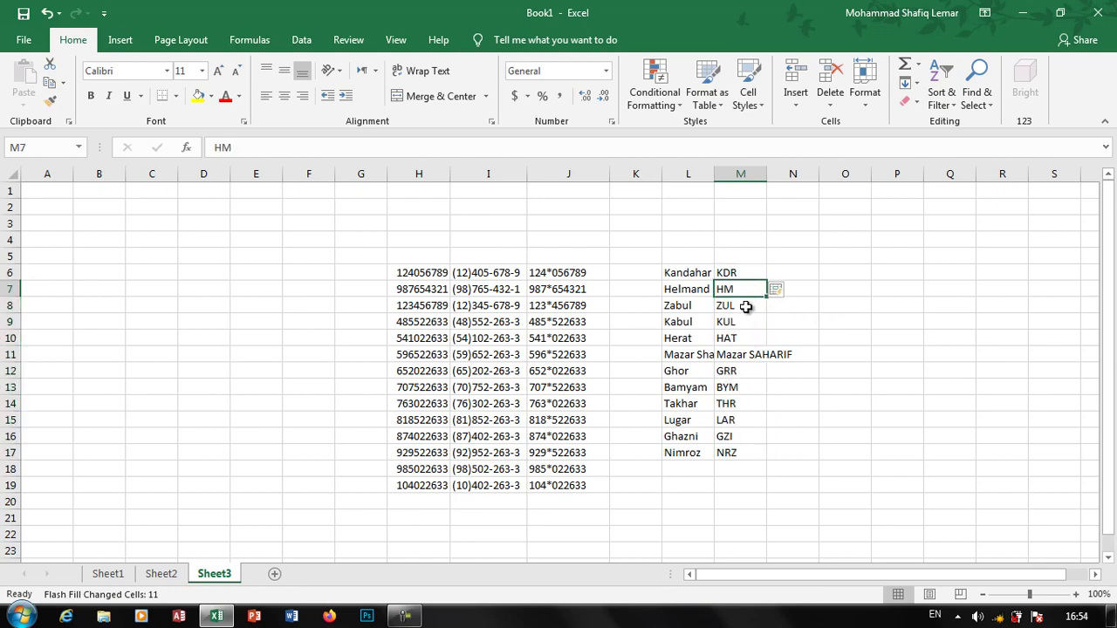
pyautogui.click(747, 307)
pyautogui.click(745, 321)
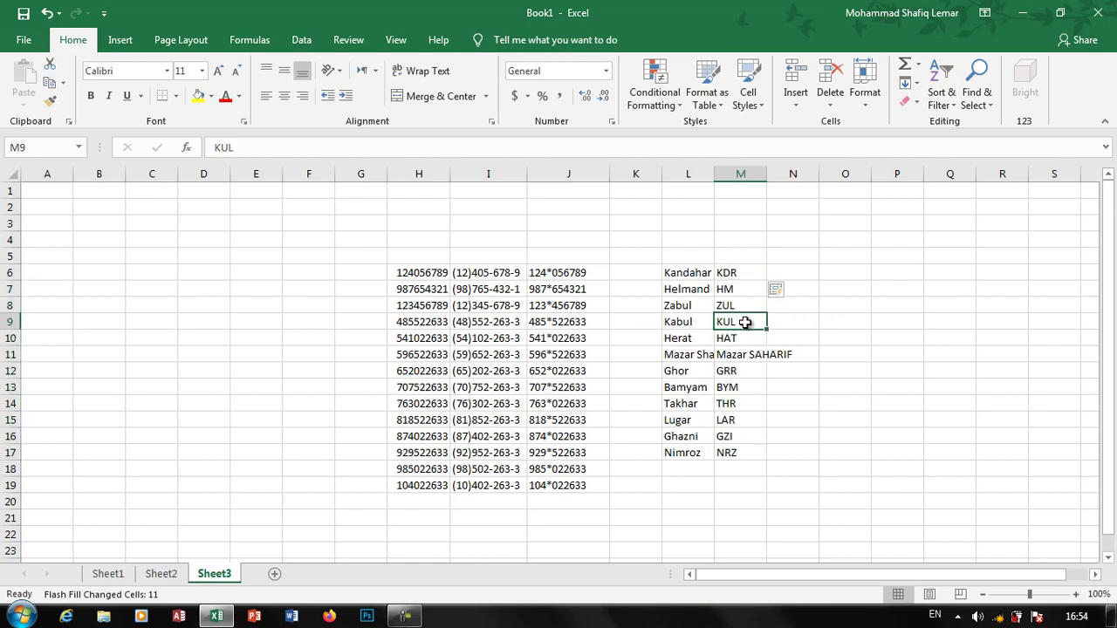
pyautogui.click(741, 338)
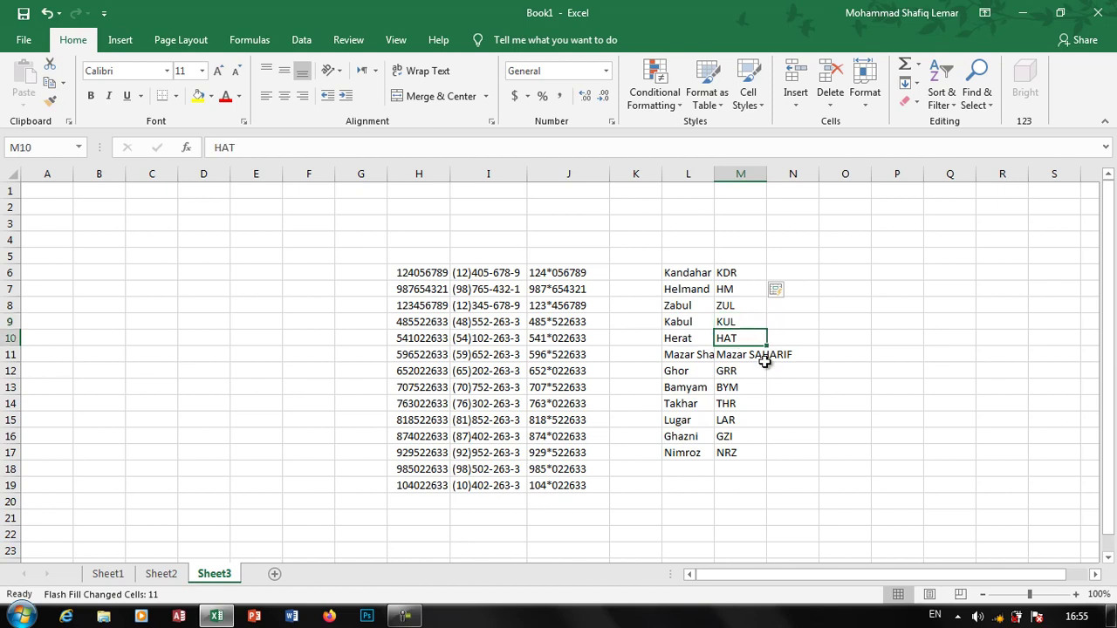
pyautogui.click(741, 356)
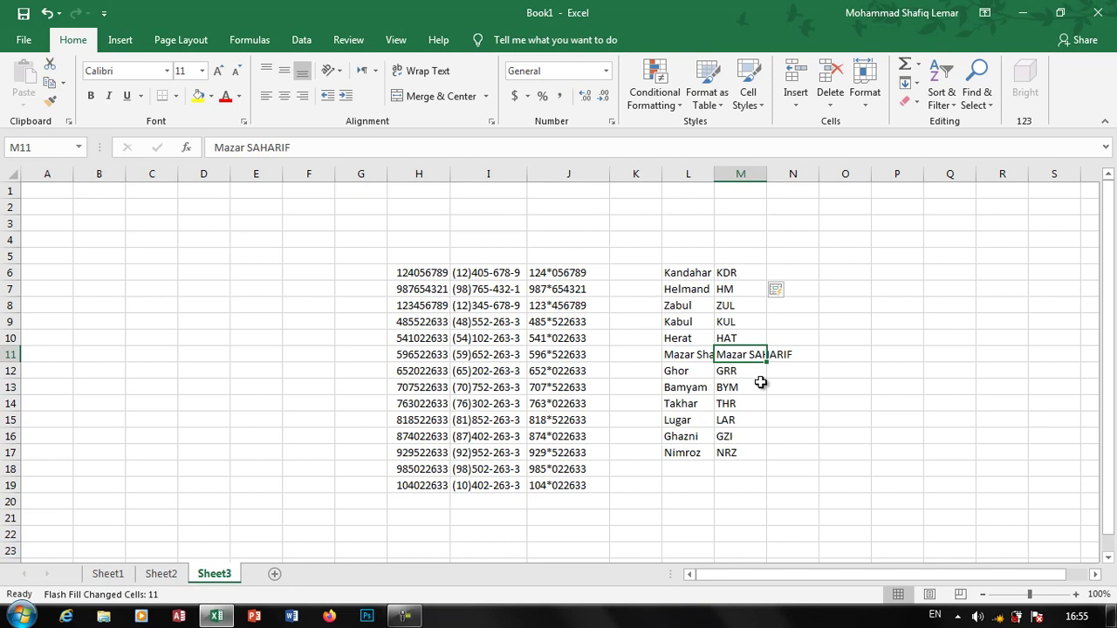
pyautogui.write('MS')
pyautogui.press('Return')
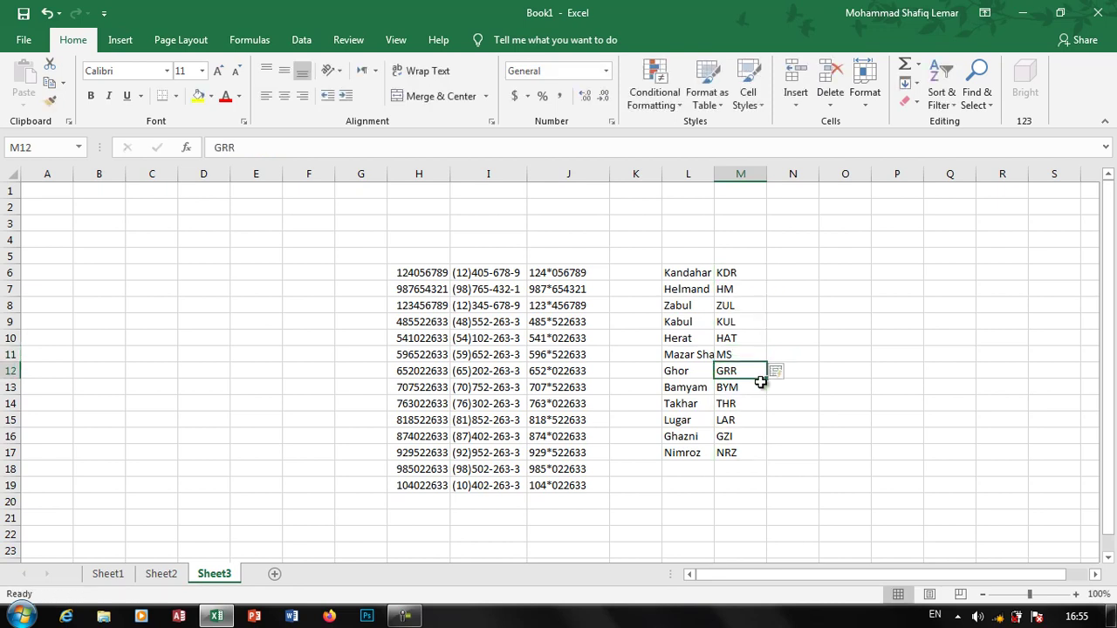
# Check the remaining abbreviations in column M and enter the alternating-case example KaNdAhAr in N6
pyautogui.press('Down')
pyautogui.press('Down')
pyautogui.press('Down')
pyautogui.press('Down')
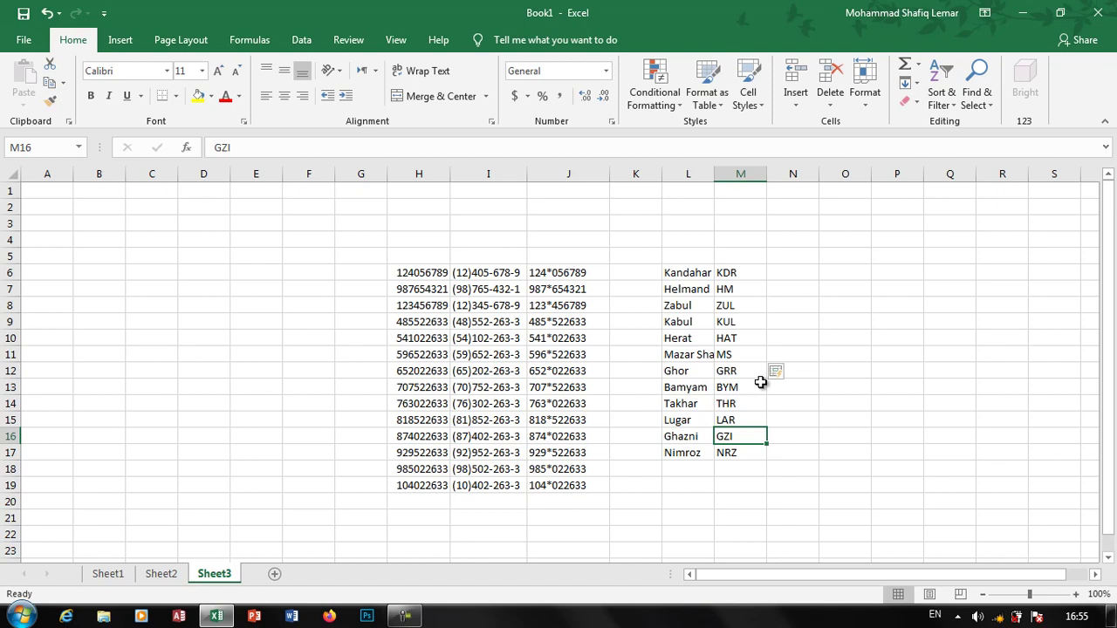
pyautogui.press('Right')
pyautogui.press('Up')
pyautogui.press('Up')
pyautogui.press('Up')
pyautogui.press('Up')
pyautogui.press('Up')
pyautogui.press('Up')
pyautogui.press('Up')
pyautogui.press('Up')
pyautogui.press('Up')
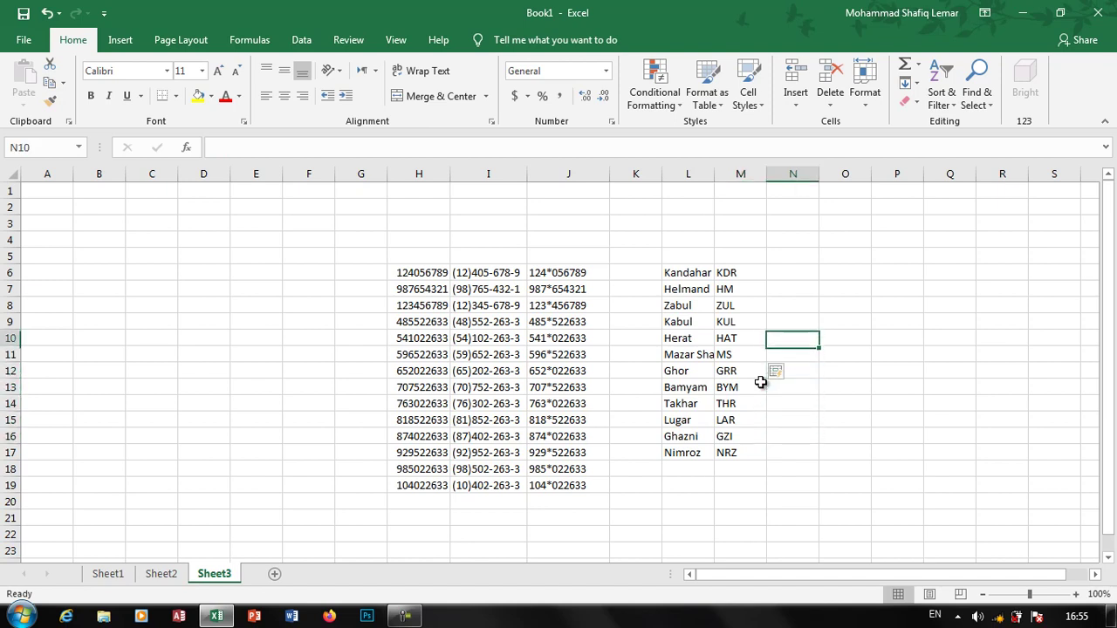
pyautogui.press('Up')
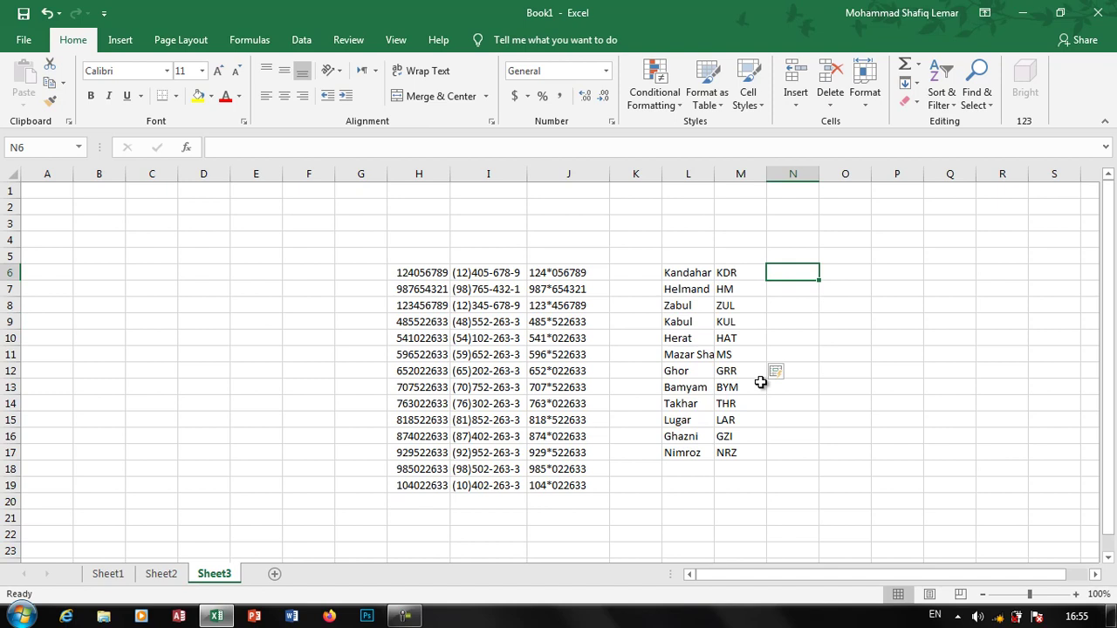
pyautogui.write('K')
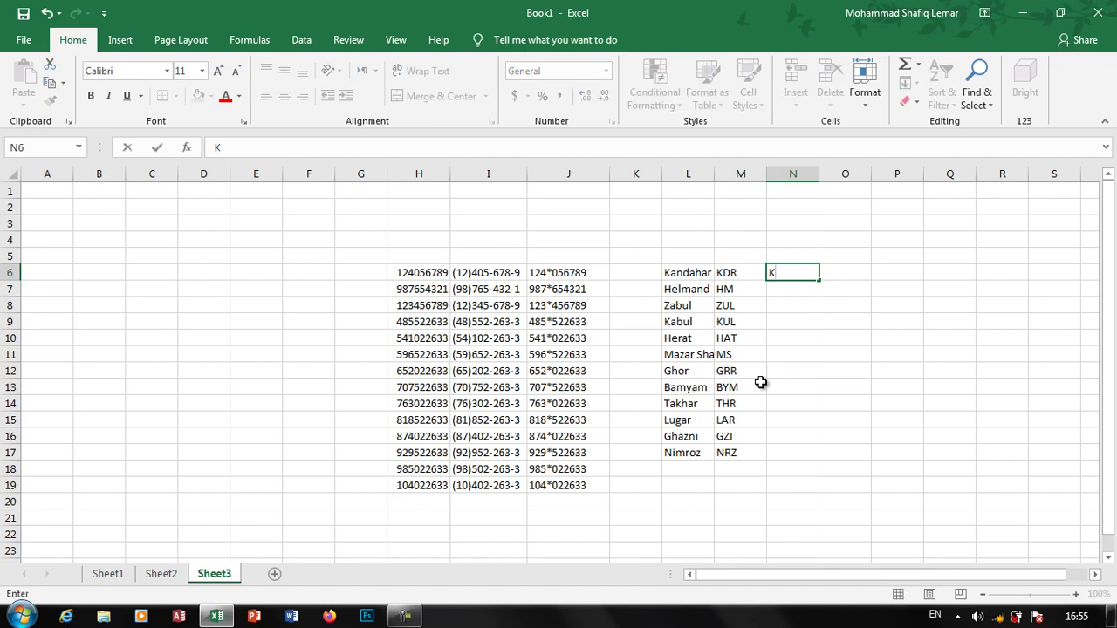
pyautogui.write('aNdAhAr')
pyautogui.press('Return')
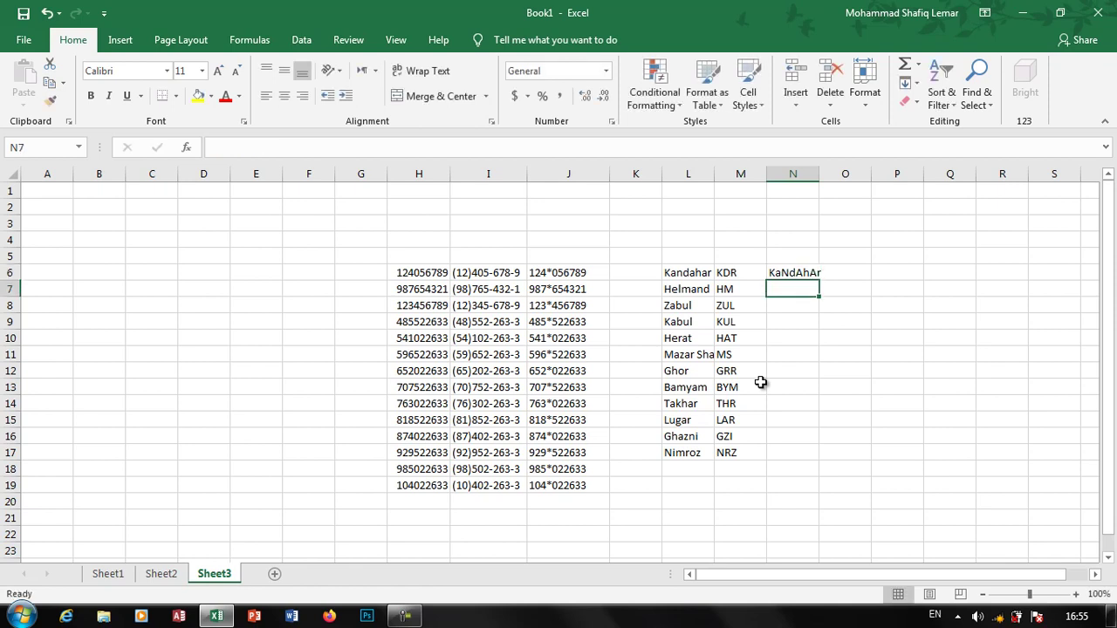
# Apply Flash Fill to N6:N17 using the alternating-case pattern in N6, and autofit the width of column N
pyautogui.press('F9')
pyautogui.press('Up')
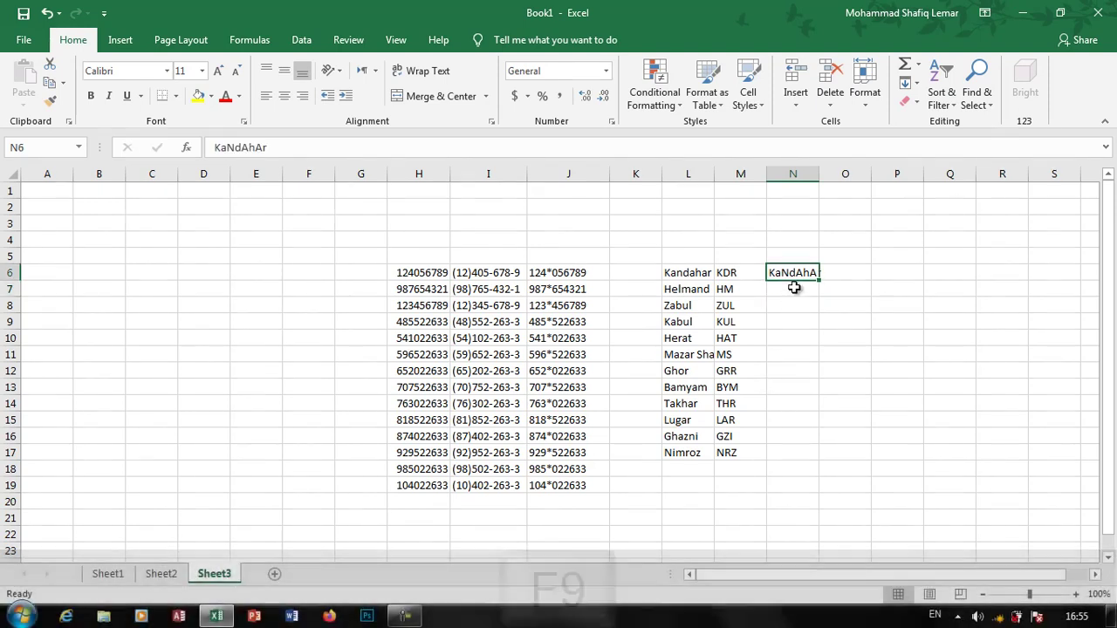
pyautogui.moveTo(795, 267); pyautogui.dragTo(810, 454)
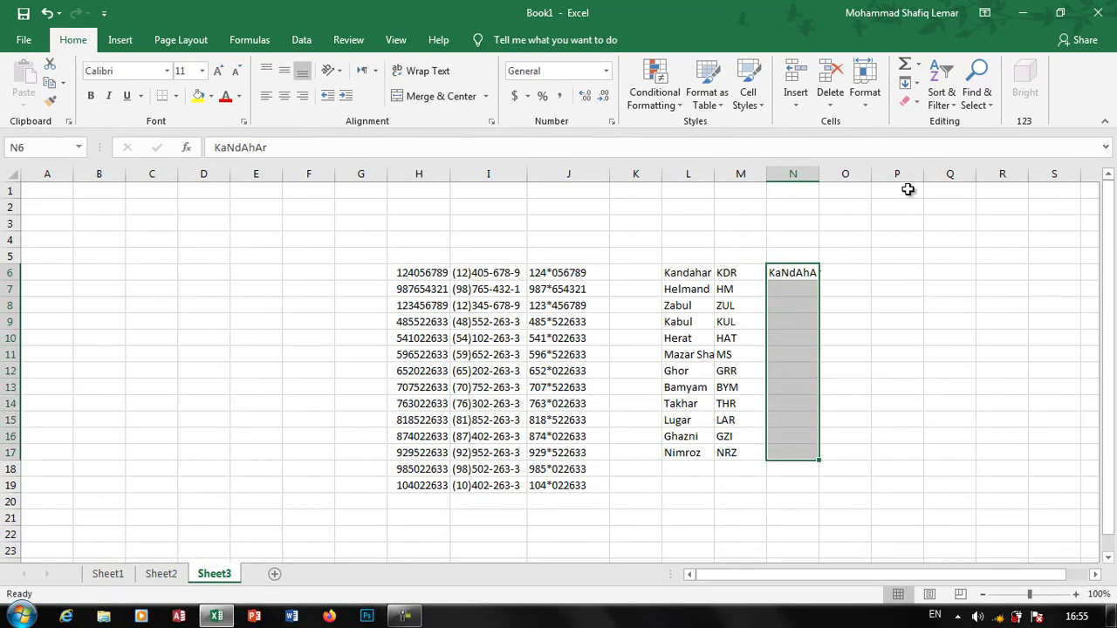
pyautogui.click(919, 84)
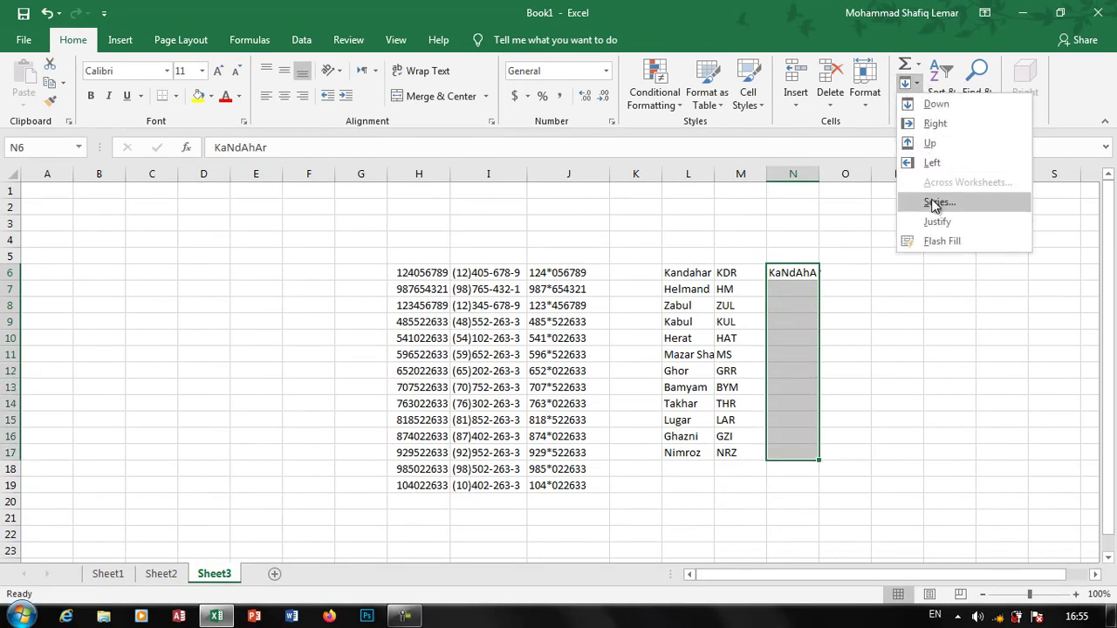
pyautogui.click(941, 239)
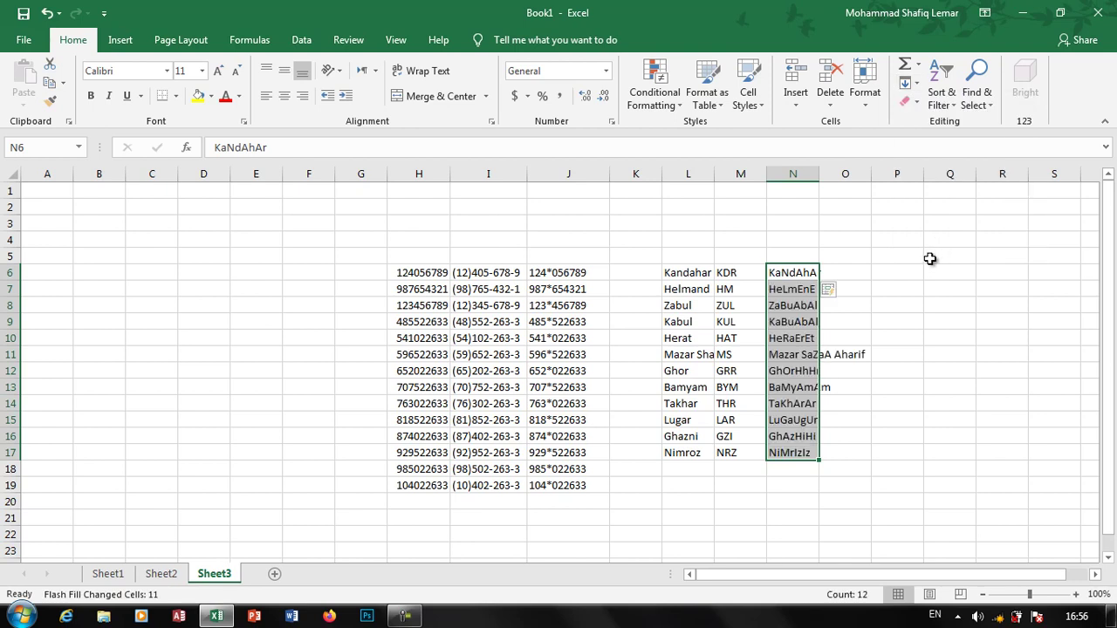
pyautogui.doubleClick(817, 174)
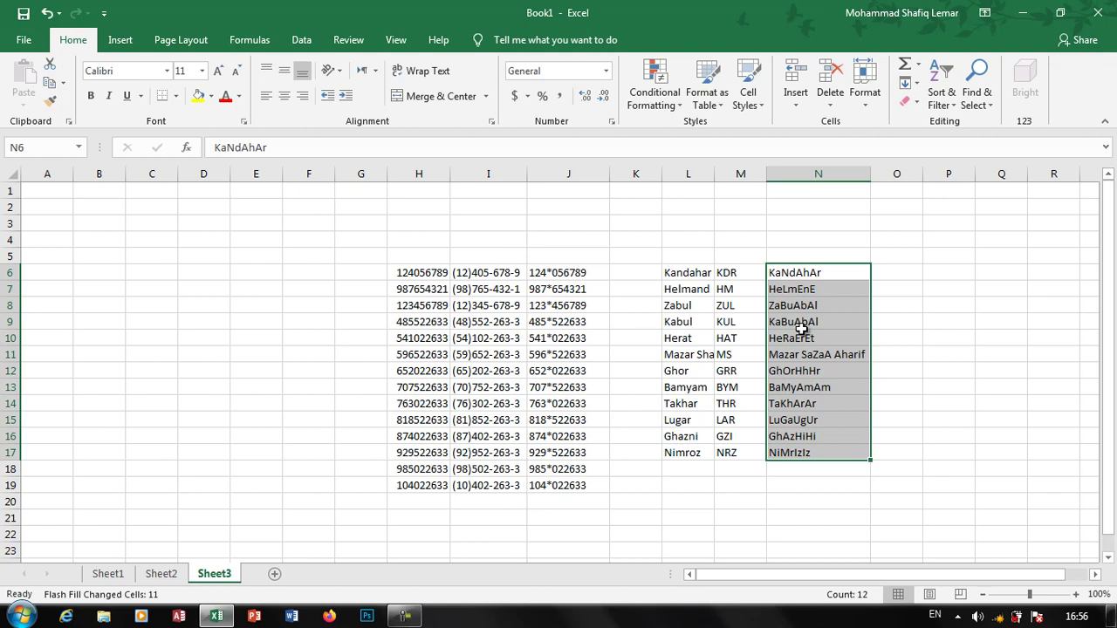
# Clear the place names and their variants in L6:N18 and the reformatted numbers in I6:J20
pyautogui.moveTo(665, 272); pyautogui.dragTo(836, 468)
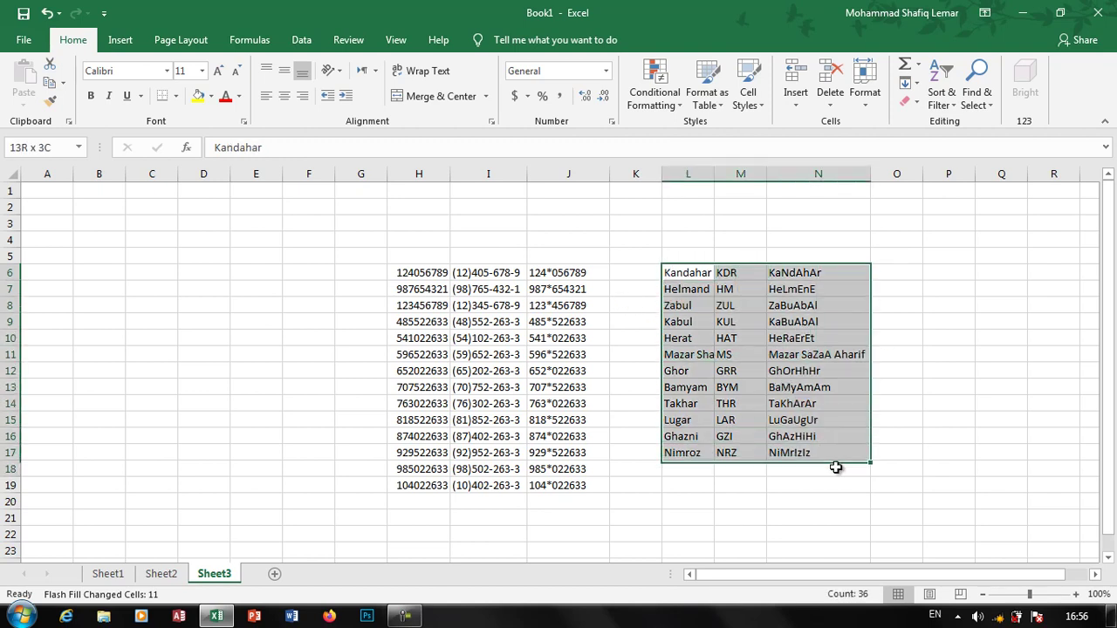
pyautogui.press('Delete')
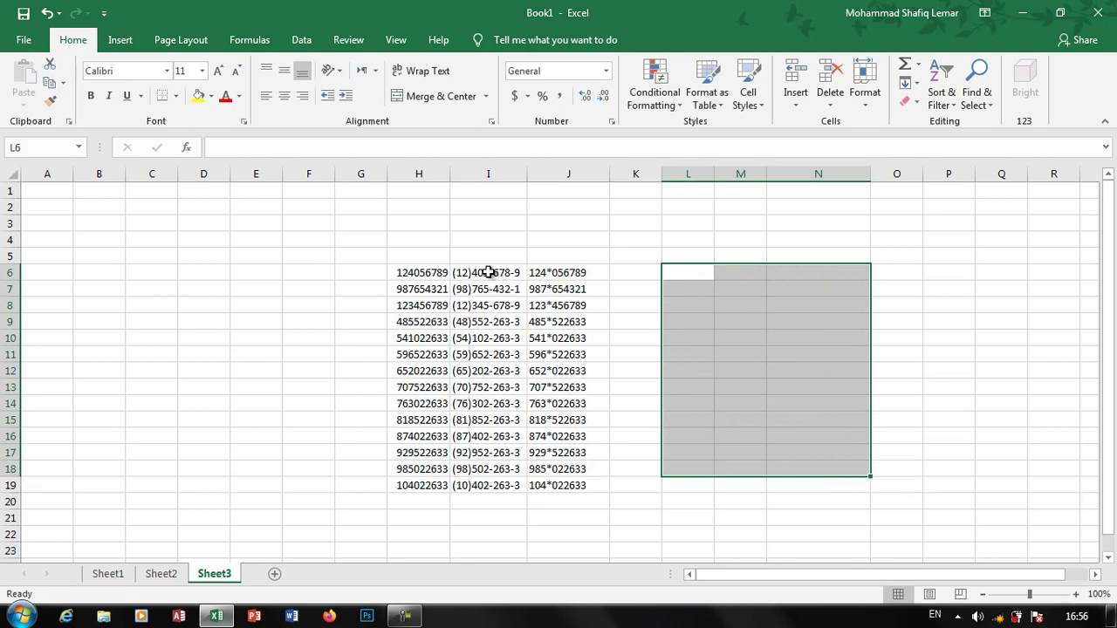
pyautogui.moveTo(498, 274); pyautogui.dragTo(599, 497)
pyautogui.press('Delete')
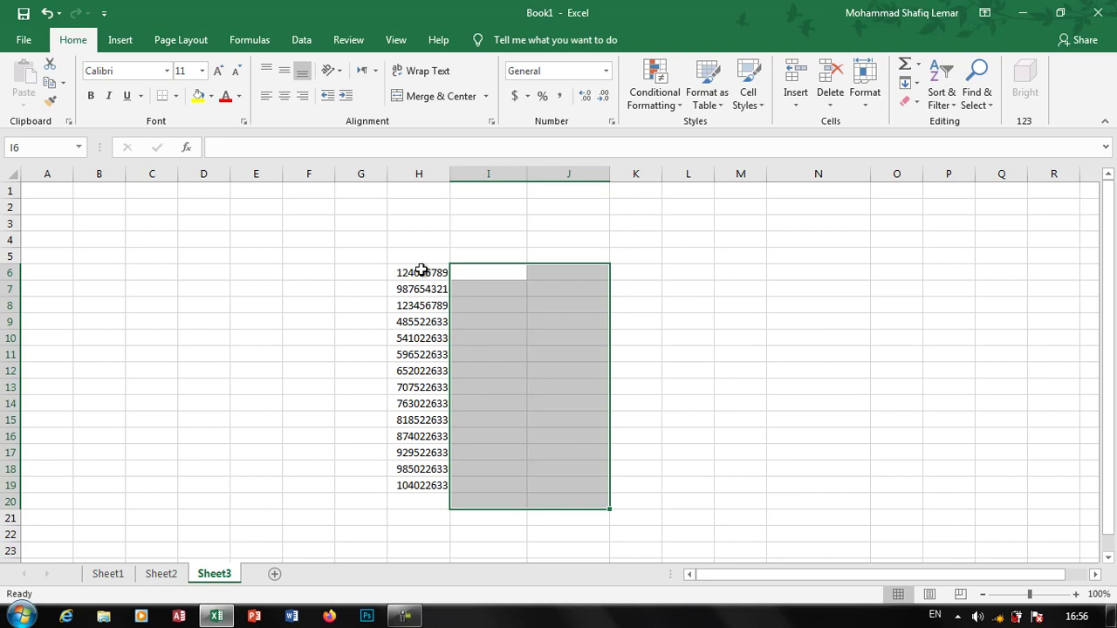
# Enter the number from H6 in I6, reformatted with a 93 prefix to the pattern 93-##/###.####
pyautogui.click(474, 275)
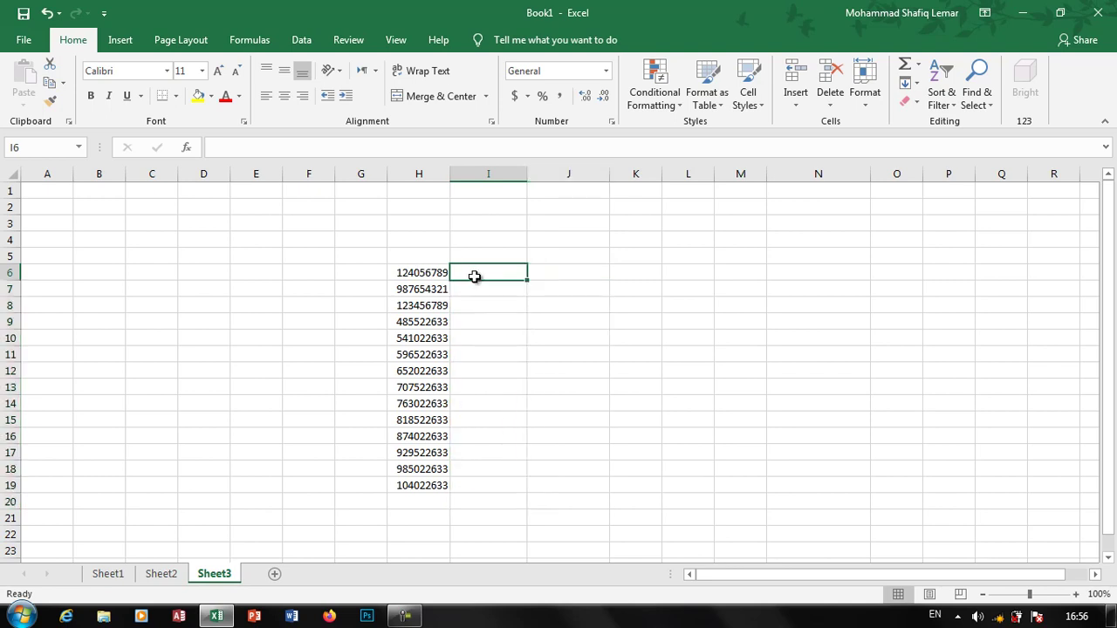
pyautogui.write('10')
pyautogui.press('BackSpace')
pyautogui.press('BackSpace')
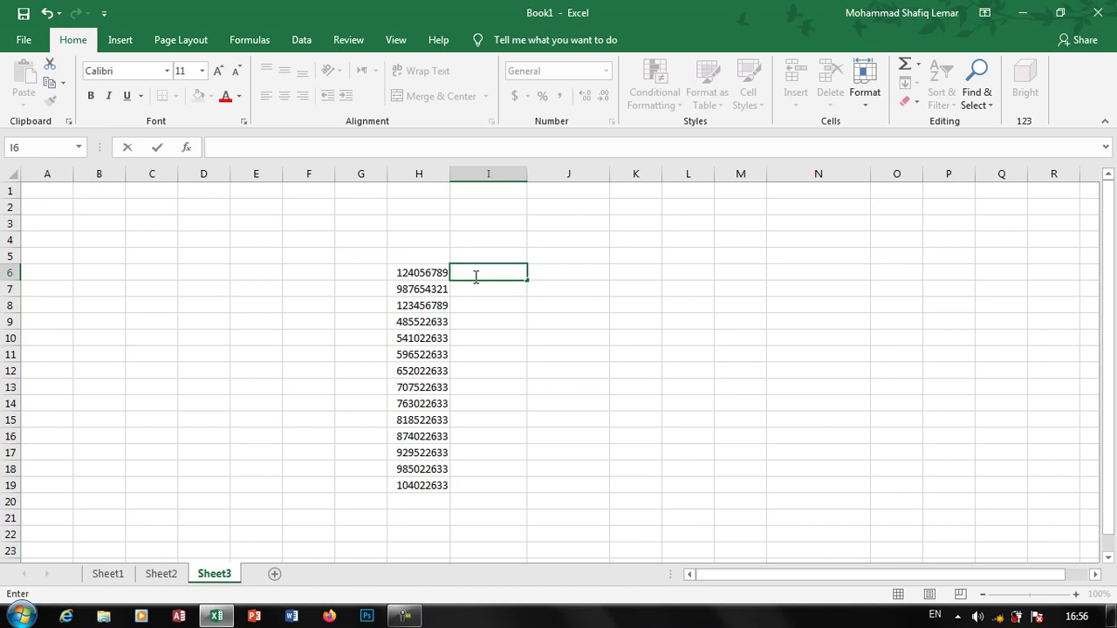
pyautogui.write('93-12/405.6789')
pyautogui.press('Return')
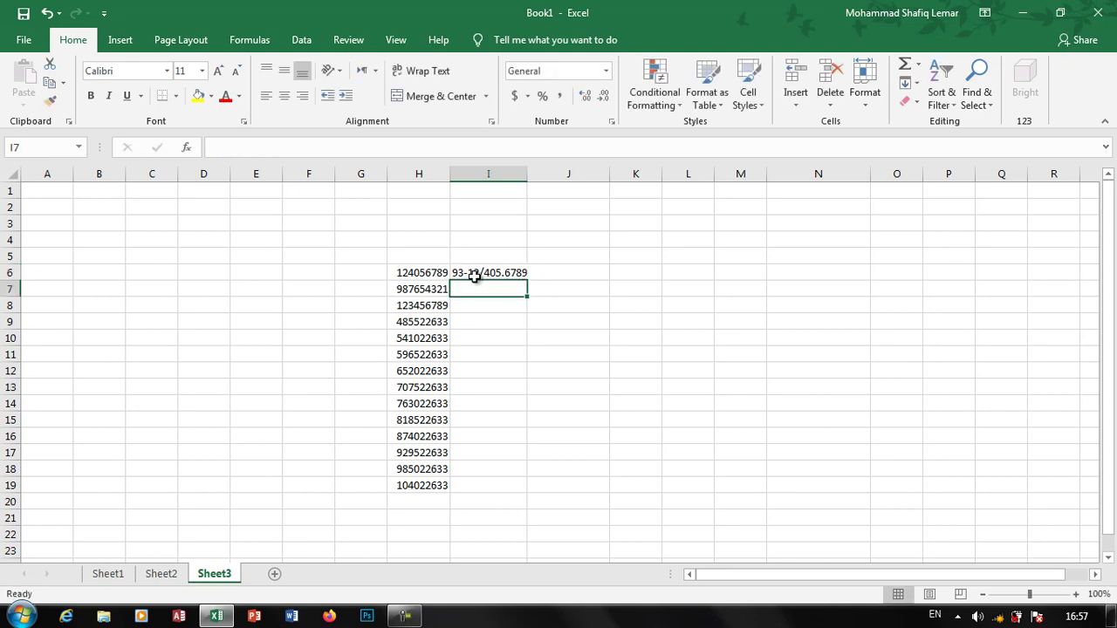
# Apply Flash Fill to I6:I19 using the prefixed pattern in I6, and widen column I to fit the entries
pyautogui.click(474, 275)
pyautogui.moveTo(492, 273); pyautogui.dragTo(502, 478)
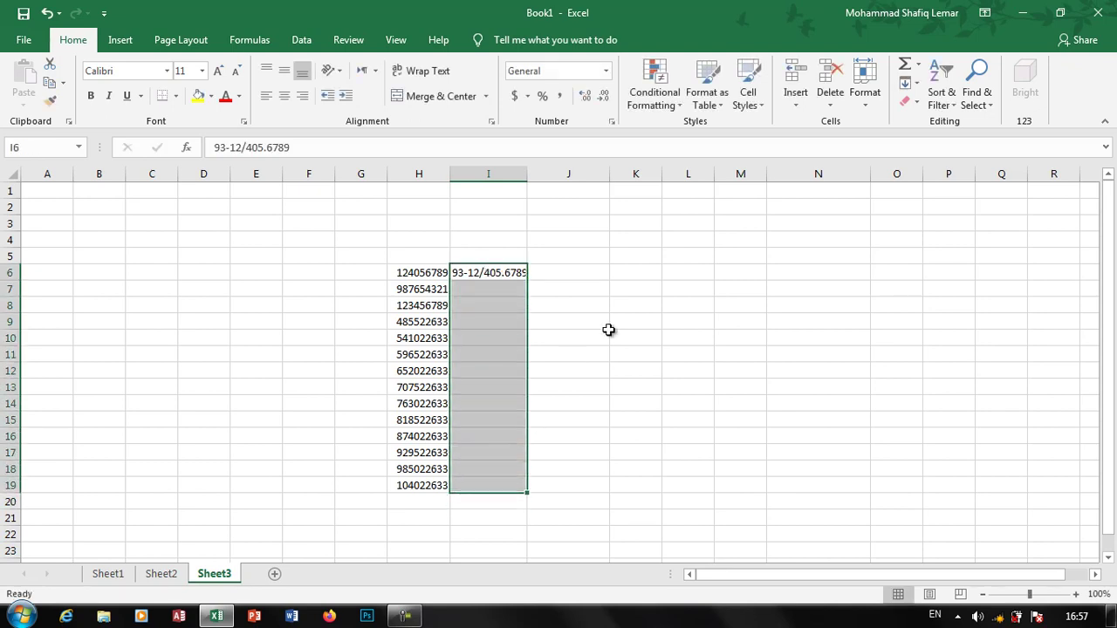
pyautogui.click(905, 83)
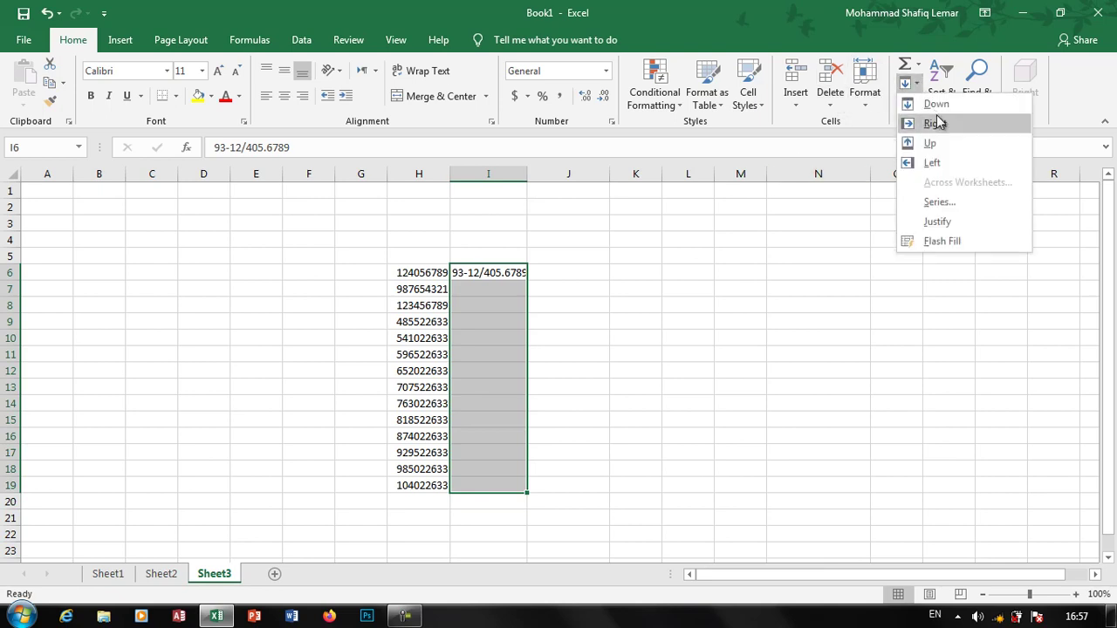
pyautogui.click(940, 240)
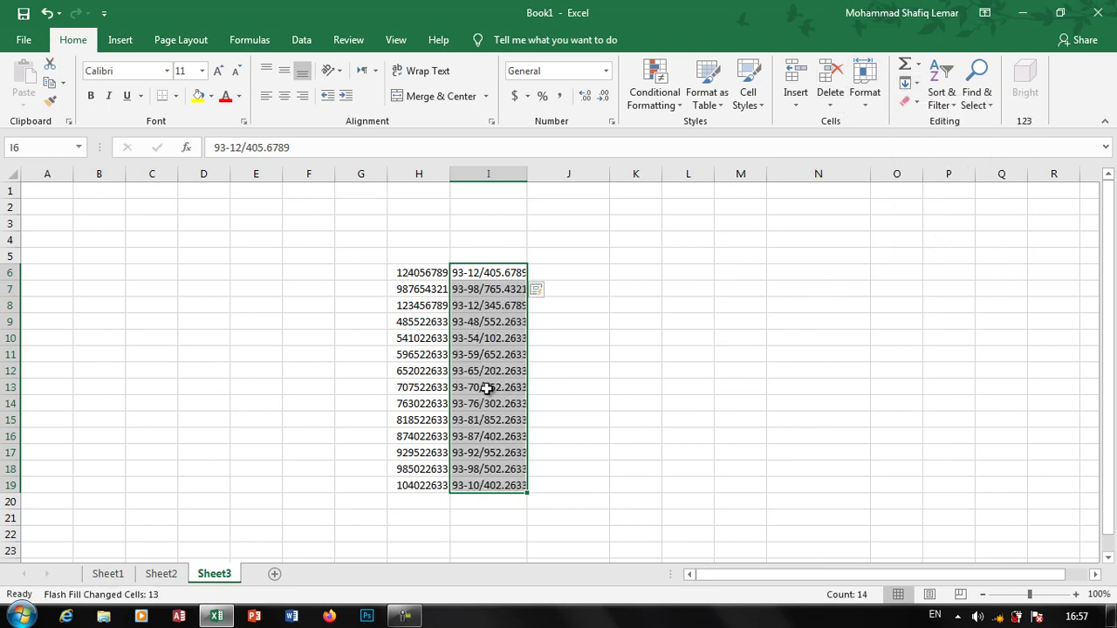
pyautogui.moveTo(529, 176); pyautogui.dragTo(533, 178)
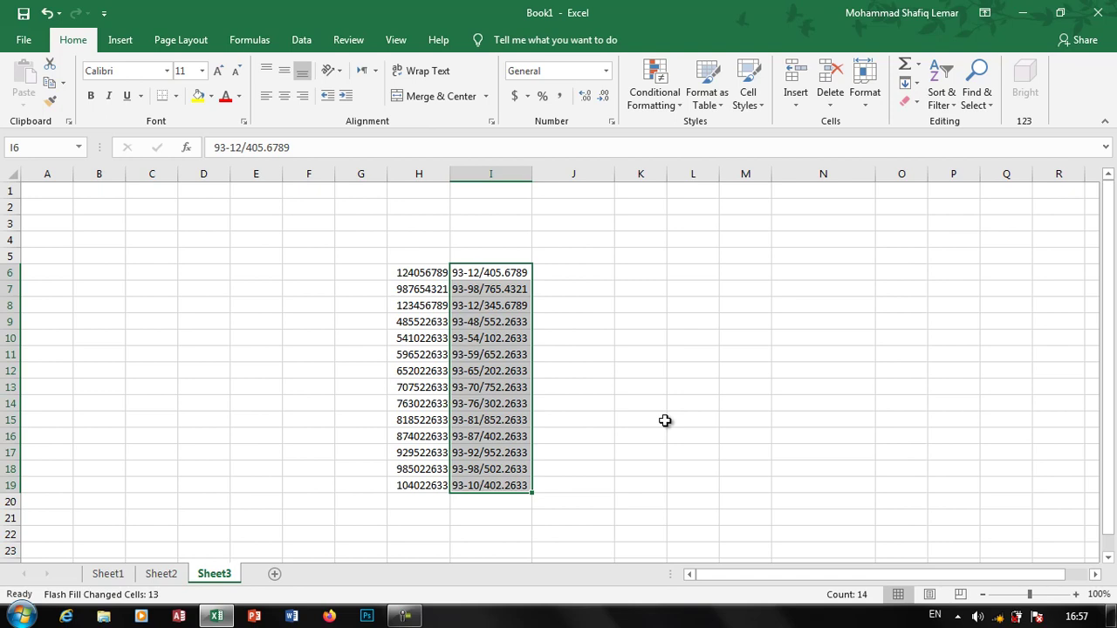
pyautogui.click(823, 354)
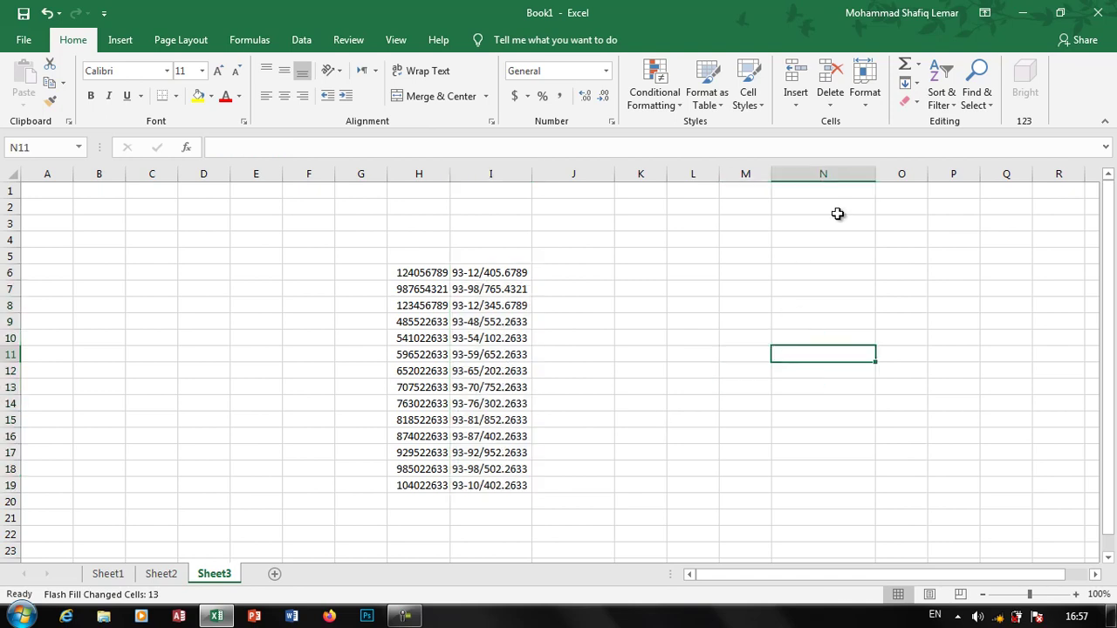
pyautogui.click(910, 84)
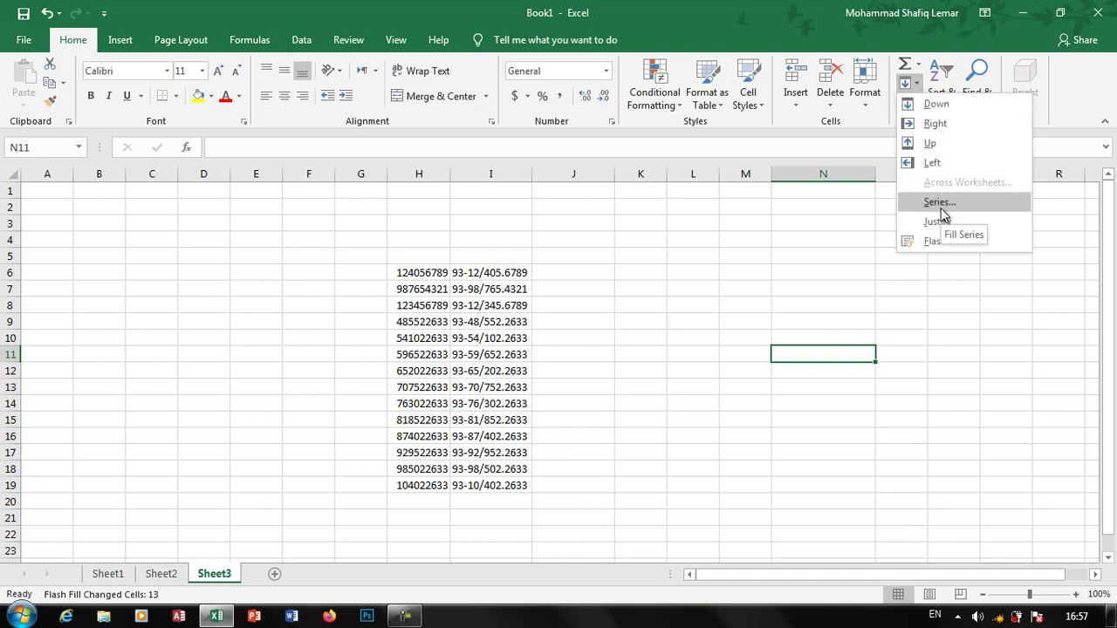
pyautogui.click(666, 300)
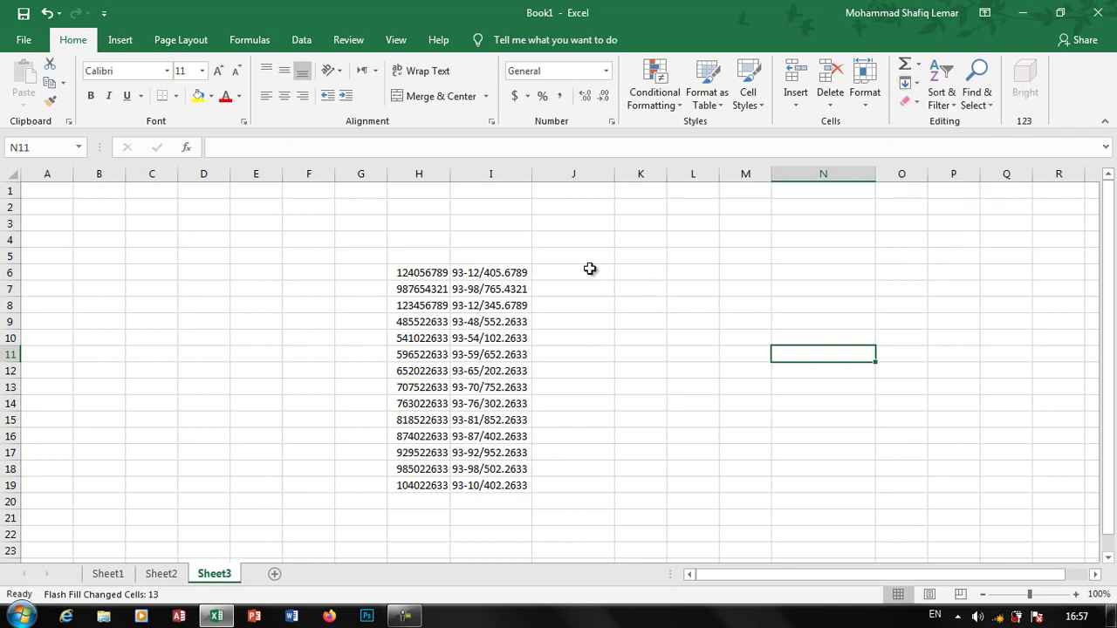
# Enter 4 in K6 and 7 in K7, and extend the number series down to K21
pyautogui.click(592, 267)
pyautogui.click(656, 269)
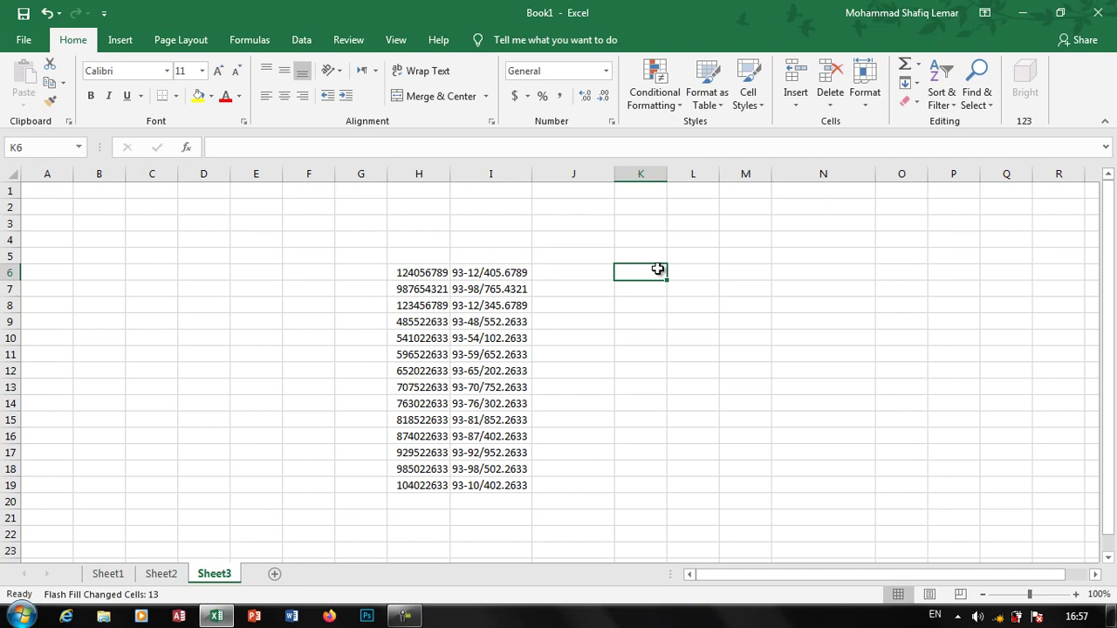
pyautogui.write('4')
pyautogui.press('Return')
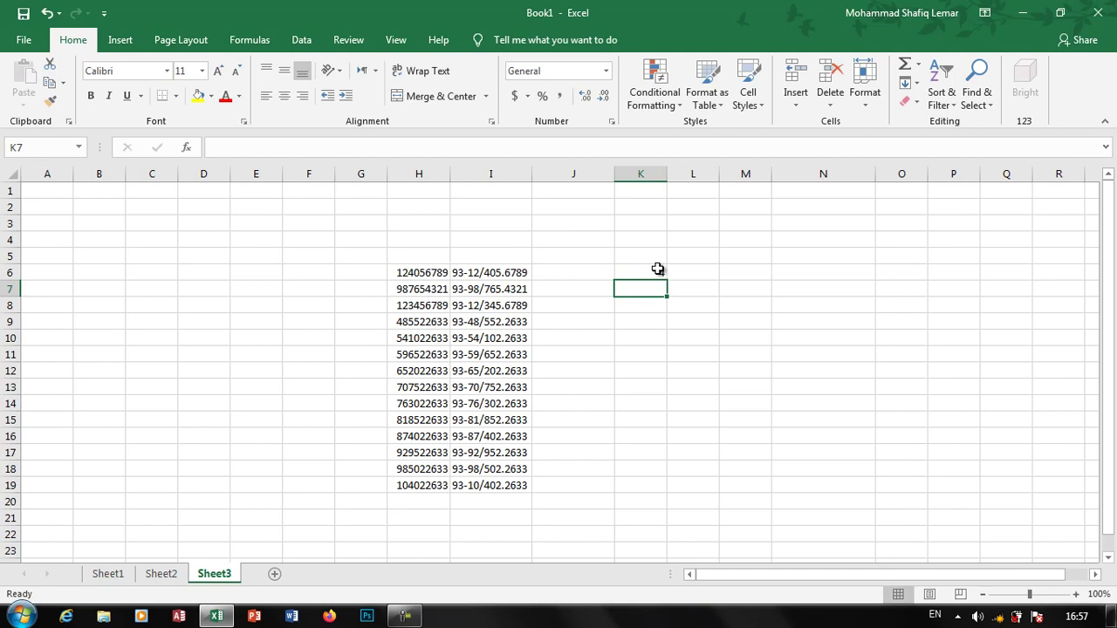
pyautogui.write('7')
pyautogui.hotkey('ctrl', 'Return')
pyautogui.click(655, 270)
pyautogui.write('4')
pyautogui.press('Return')
pyautogui.moveTo(655, 270); pyautogui.dragTo(674, 522)
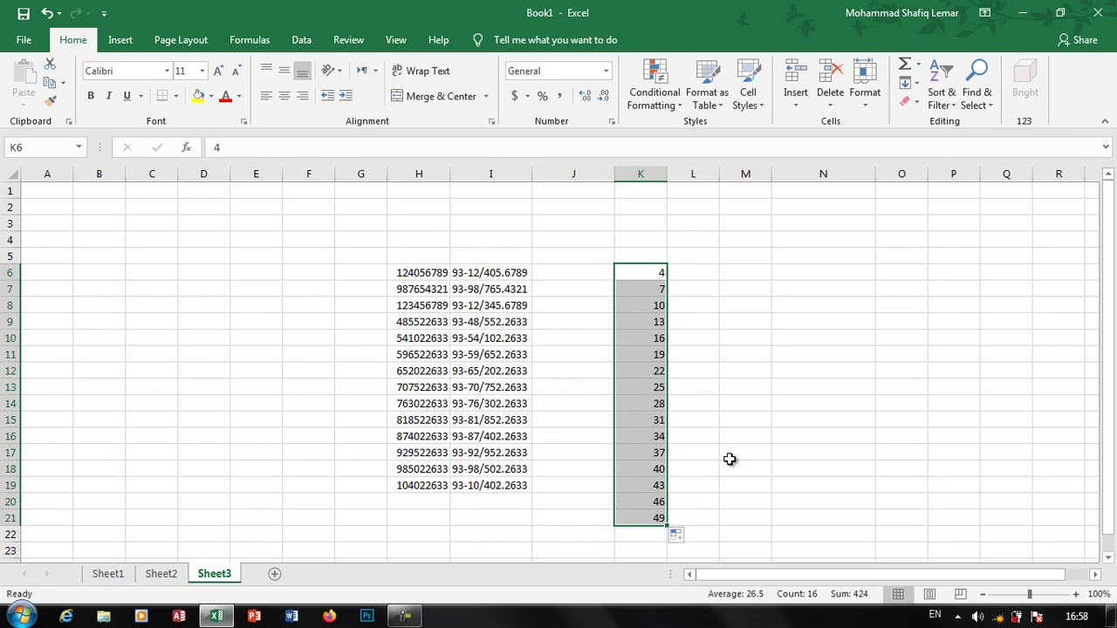
# Undo the series fill in column K and clear the starting values in K6:K7
pyautogui.hotkey('ctrl', 'z')
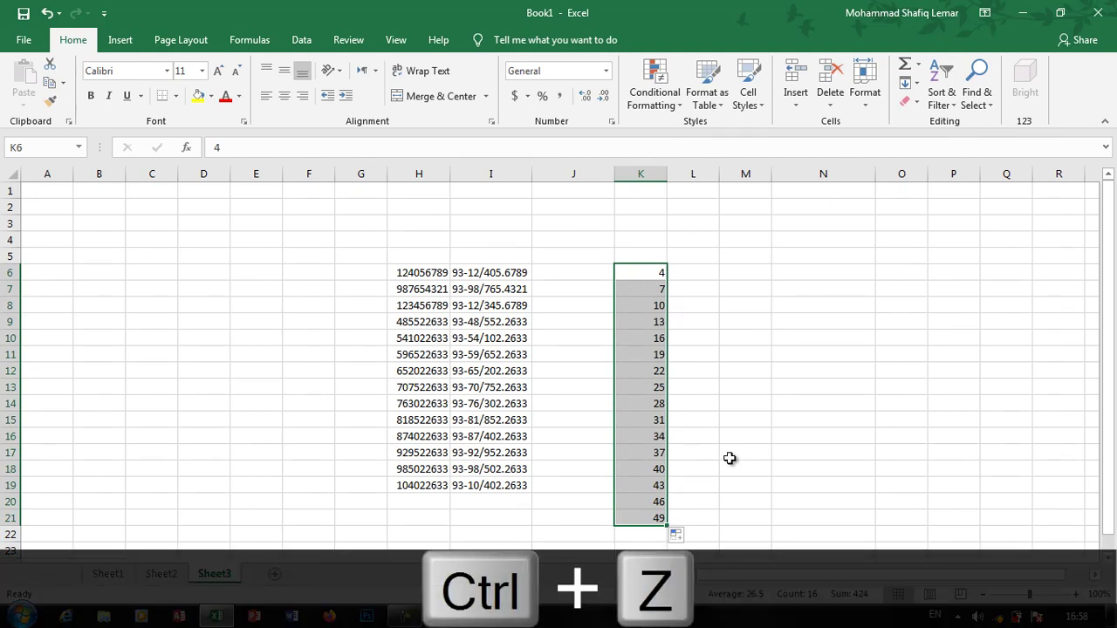
pyautogui.press('BackSpace')
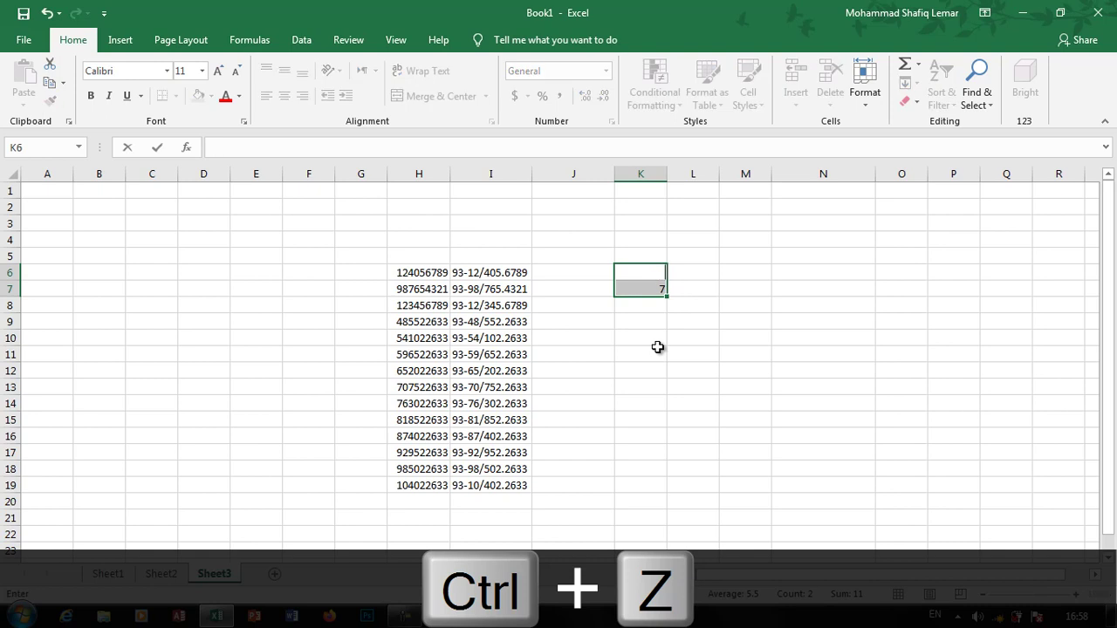
pyautogui.hotkey('ctrl', 'Return')
pyautogui.press('Up')
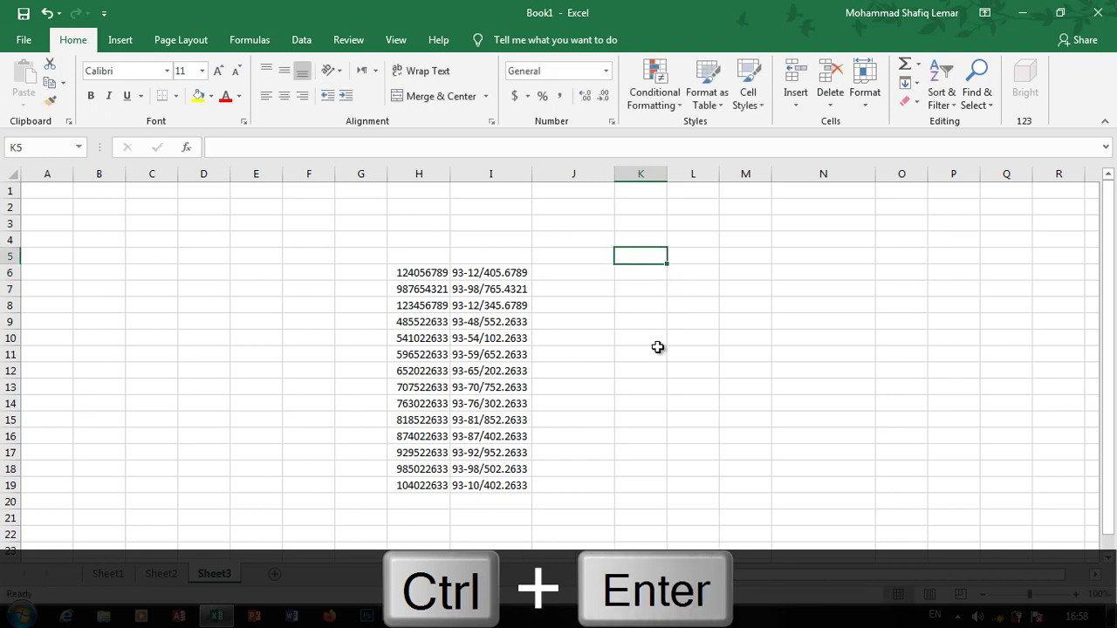
# Enter 500 in K5 and 489 in K6 as the start of a decreasing series
pyautogui.write('500')
pyautogui.press('Return')
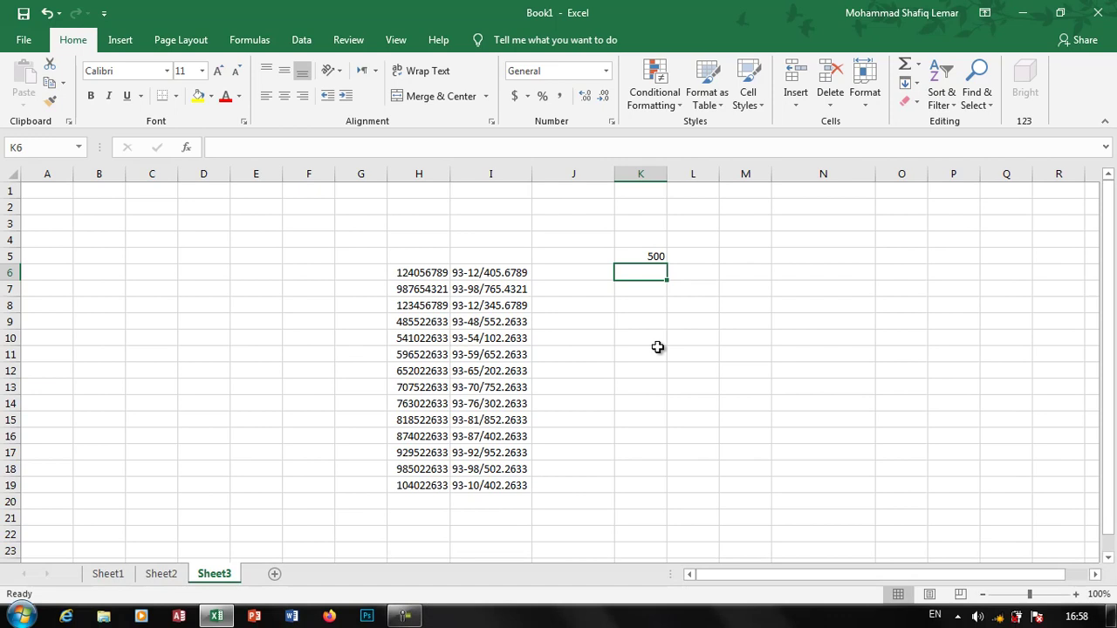
pyautogui.write('49')
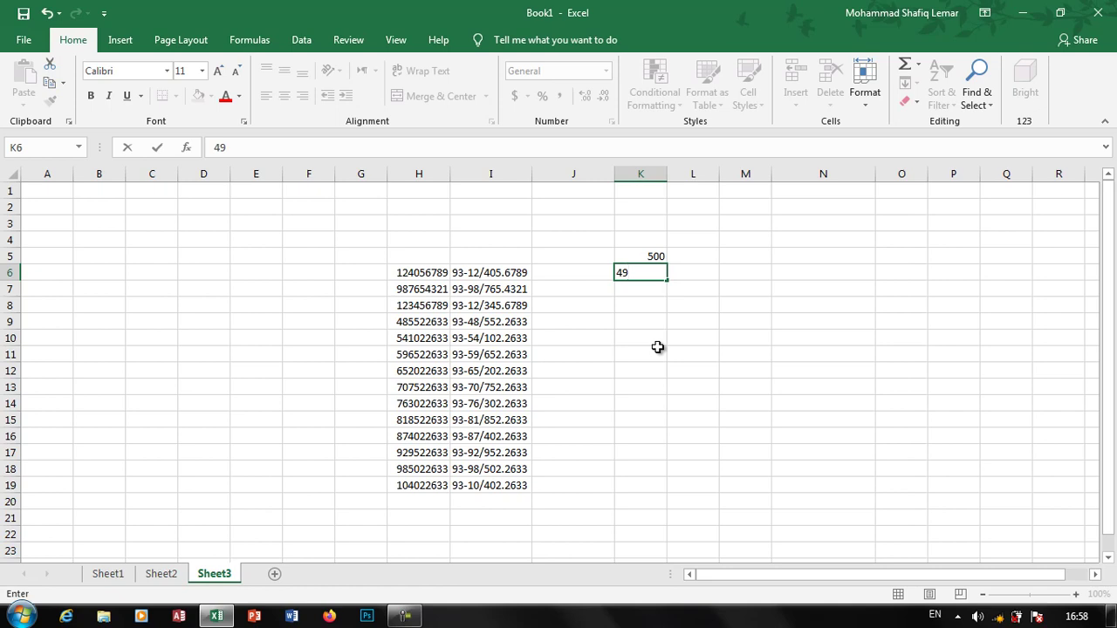
pyautogui.press('BackSpace')
pyautogui.write('89')
pyautogui.press('Up')
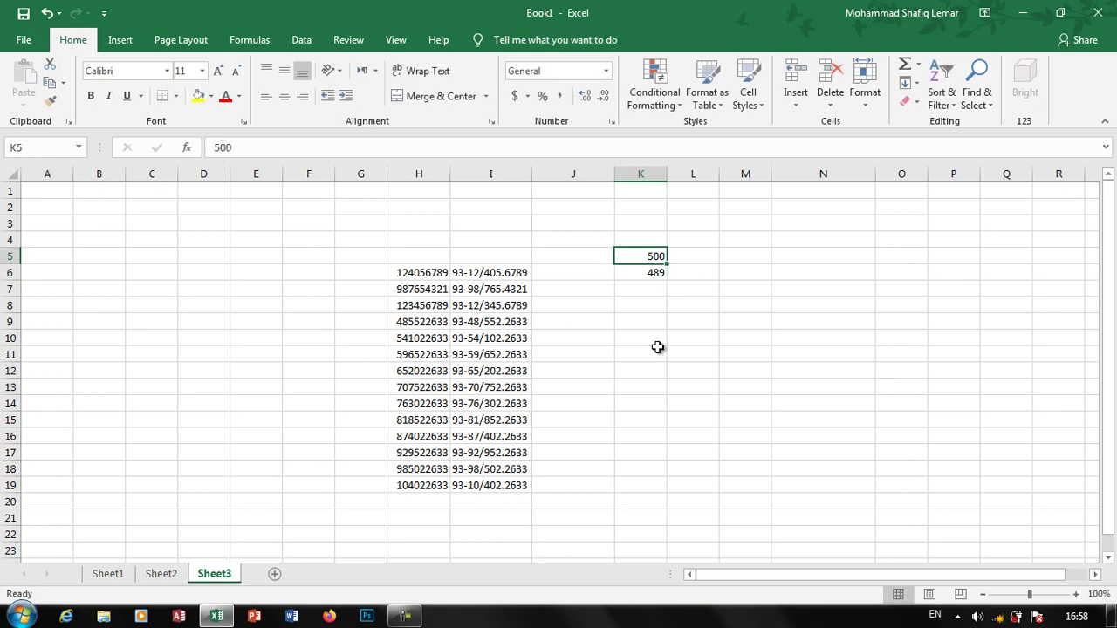
# Extend the decreasing series from K5:K6 down column K through K31
pyautogui.hotkey('shift', 'Down')
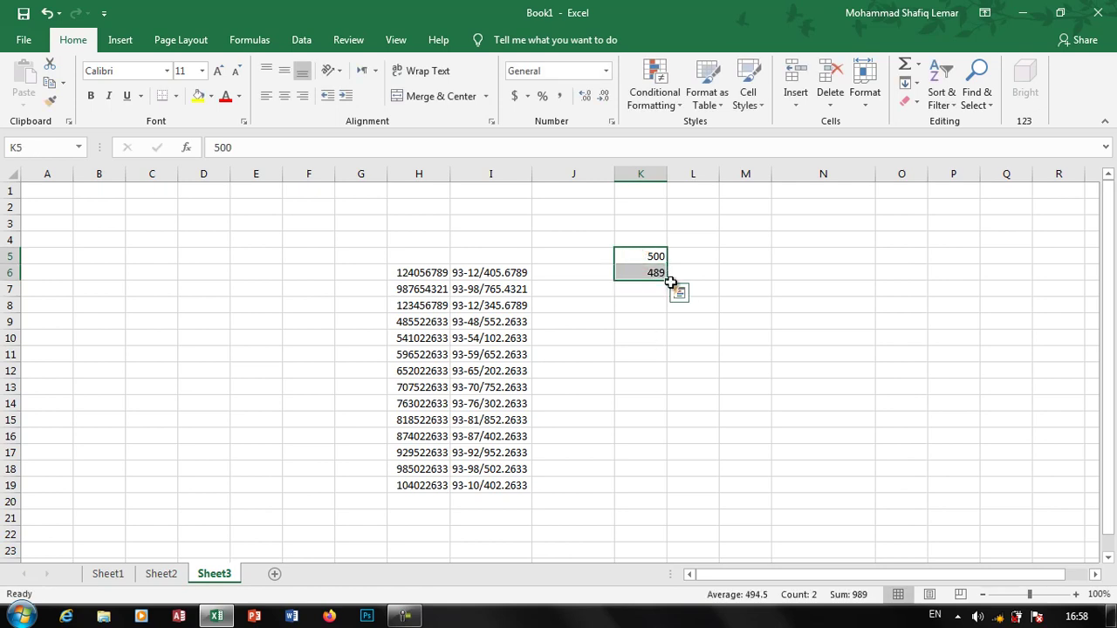
pyautogui.moveTo(668, 280); pyautogui.dragTo(651, 527)
pyautogui.scroll(3, 768, 447)
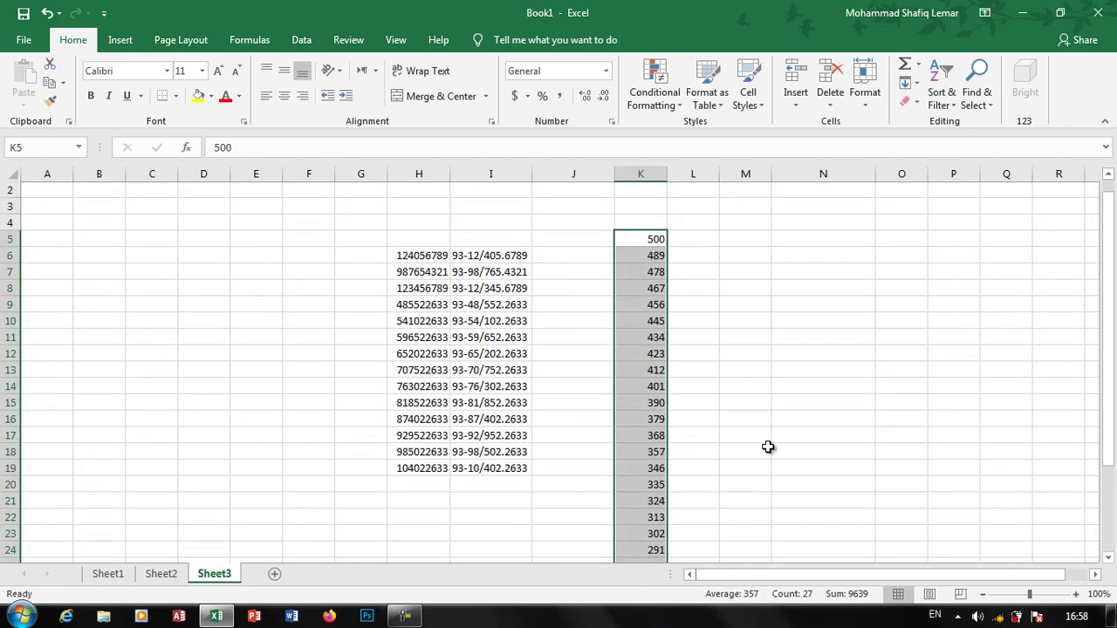
pyautogui.scroll(1, 768, 447)
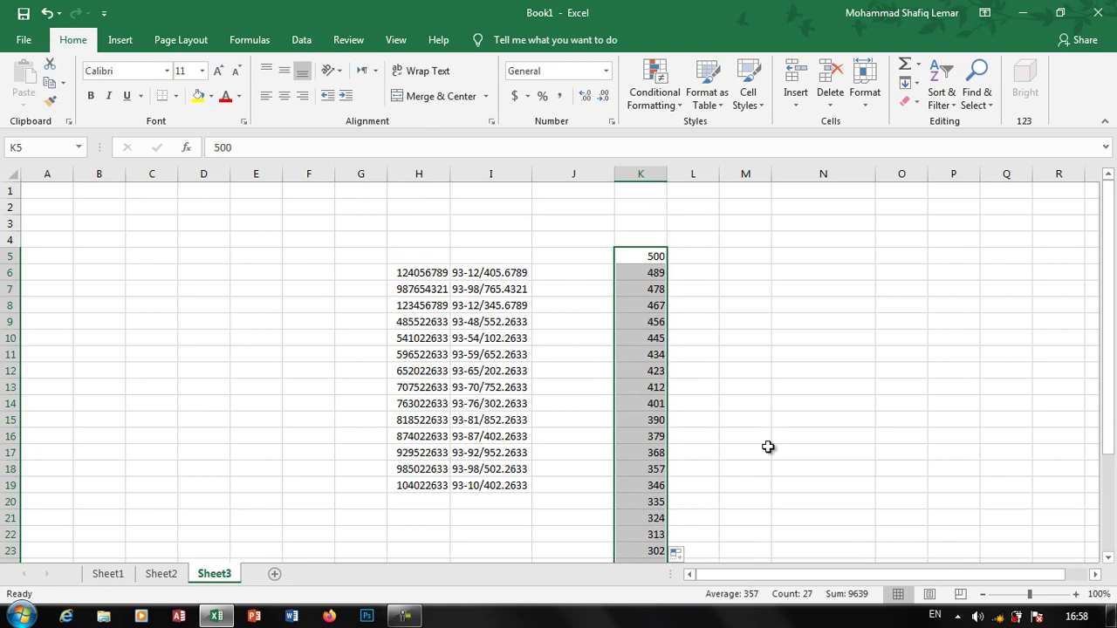
# Undo the decreasing series fill and the K6 entry, and clear the starting value in K5
pyautogui.hotkey('ctrl', 'z')
pyautogui.hotkey('ctrl', 'z')
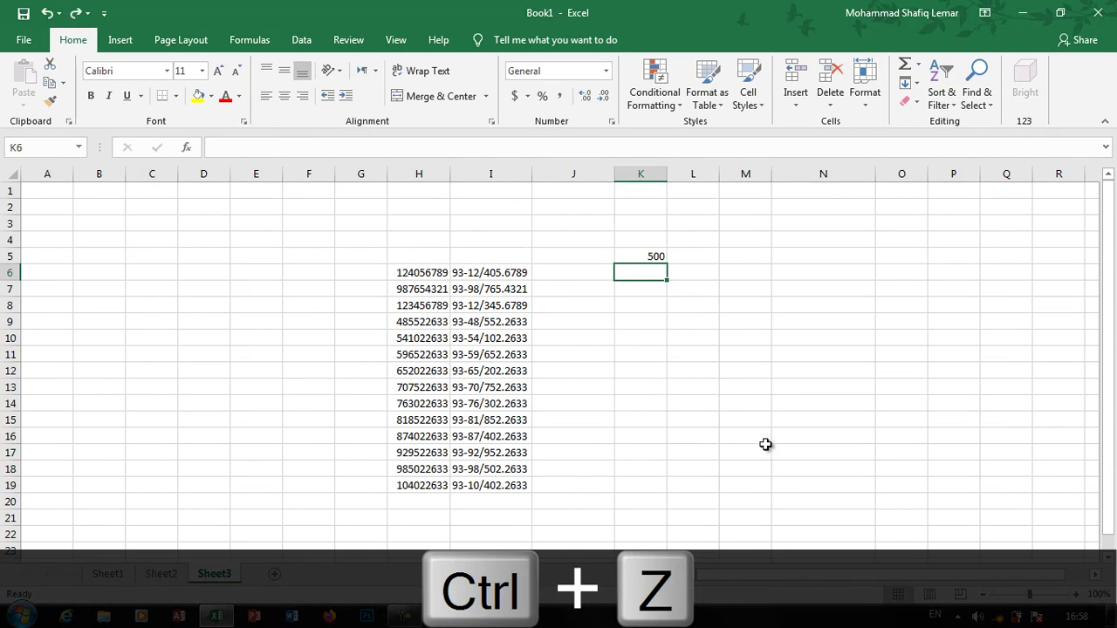
pyautogui.click(662, 255)
pyautogui.press('Delete')
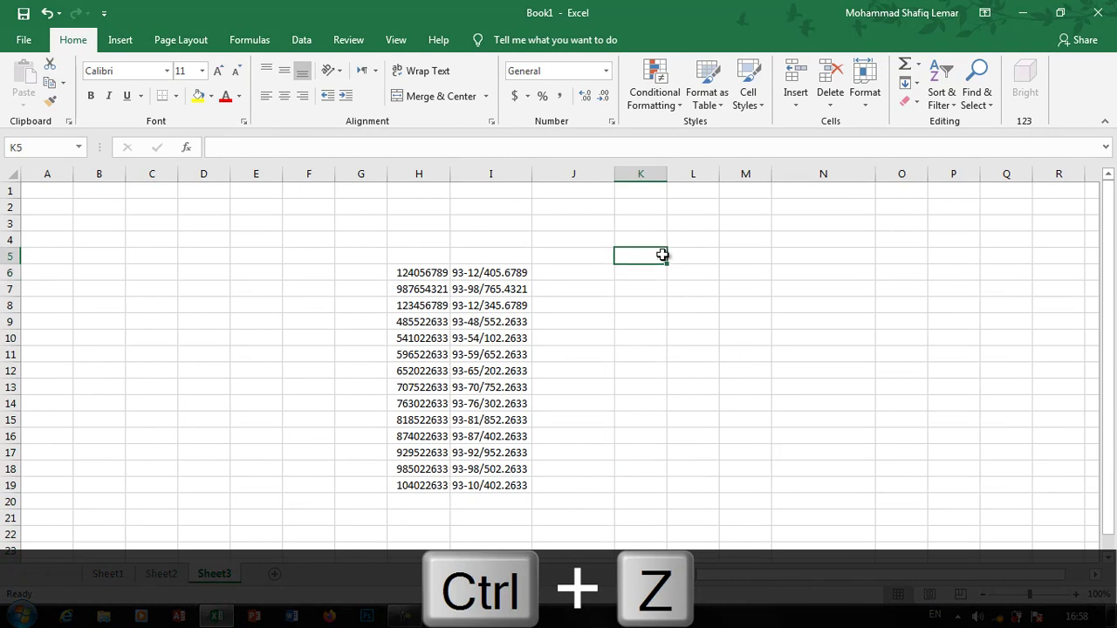
# Enter 1 in K5 and select the range K5:M20 for a series fill
pyautogui.write('1')
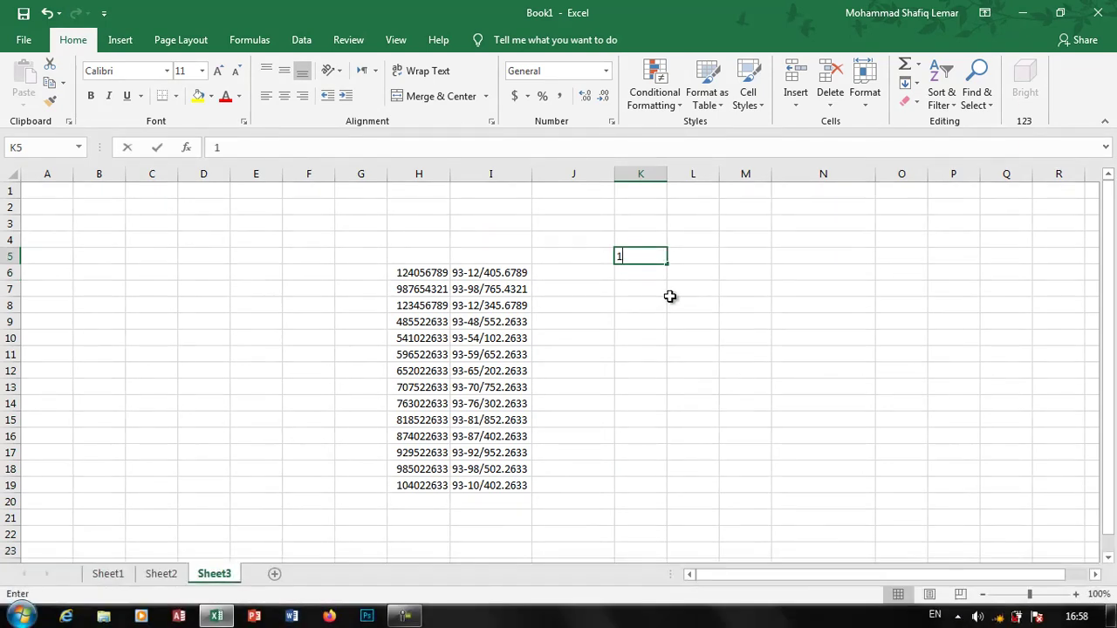
pyautogui.press('Tab')
pyautogui.moveTo(660, 261); pyautogui.dragTo(746, 503)
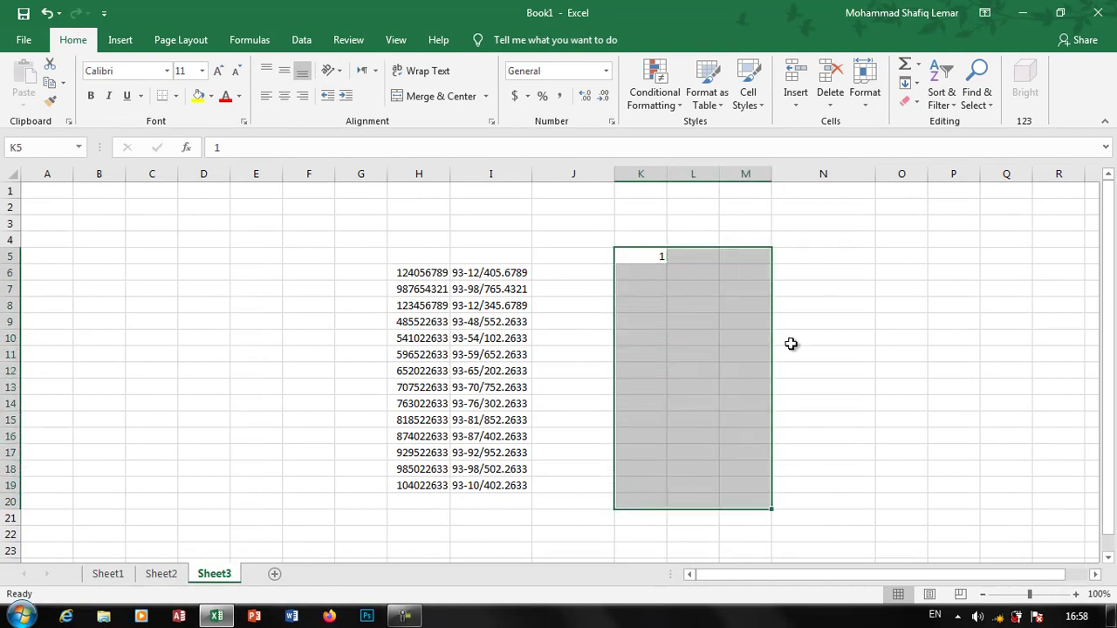
# Fill the selected range with a linear series in columns using a step value of 200
pyautogui.click(912, 104)
pyautogui.click(942, 204)
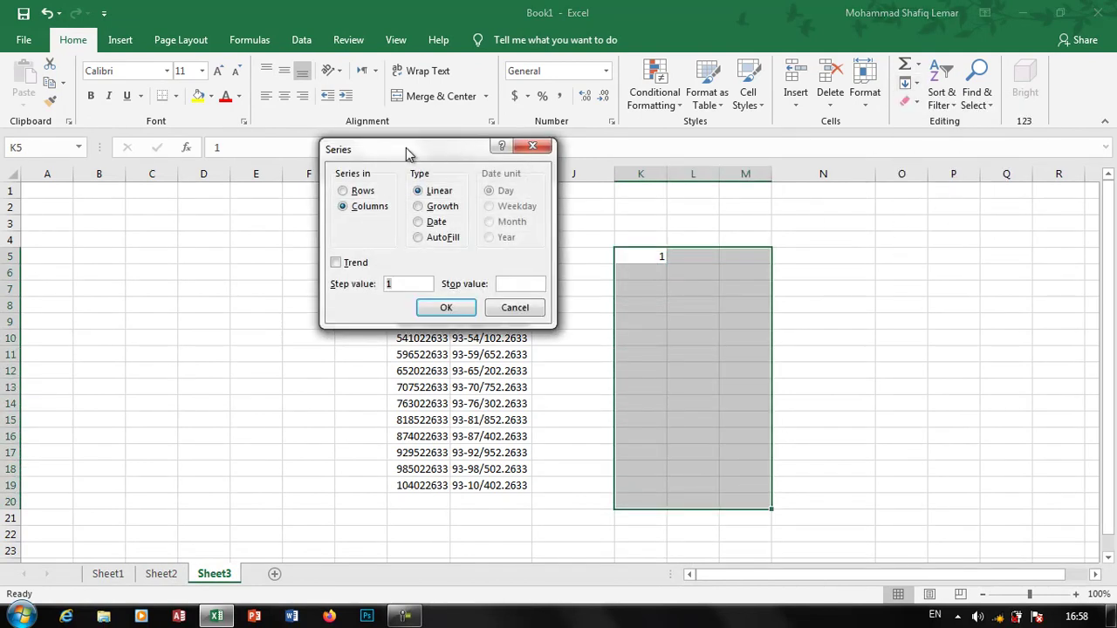
pyautogui.moveTo(406, 154); pyautogui.dragTo(695, 81)
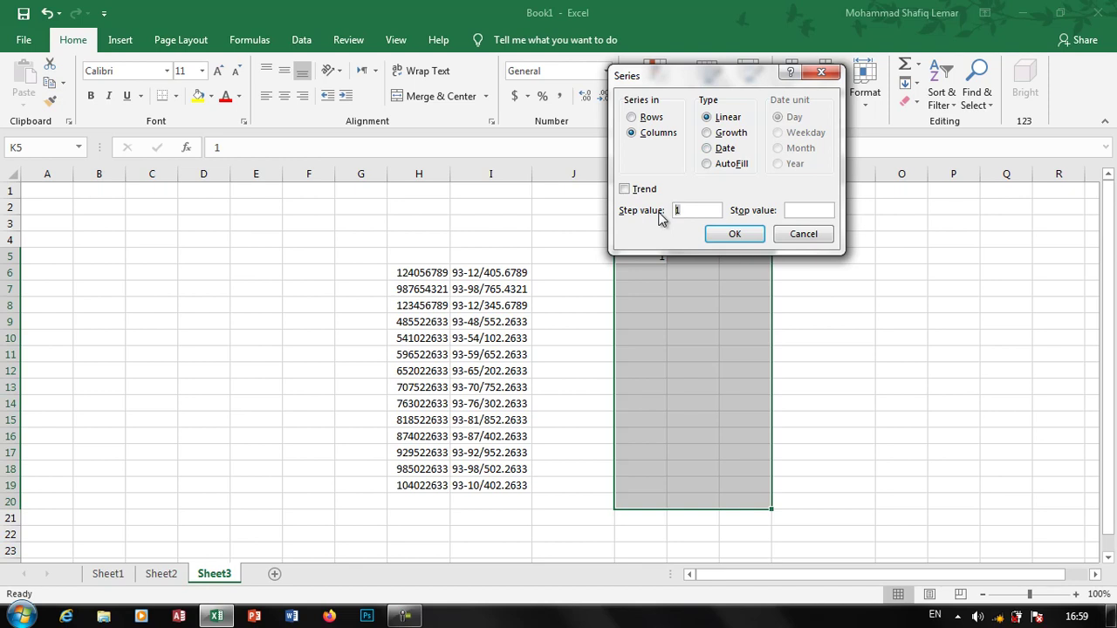
pyautogui.write('200')
pyautogui.click(738, 233)
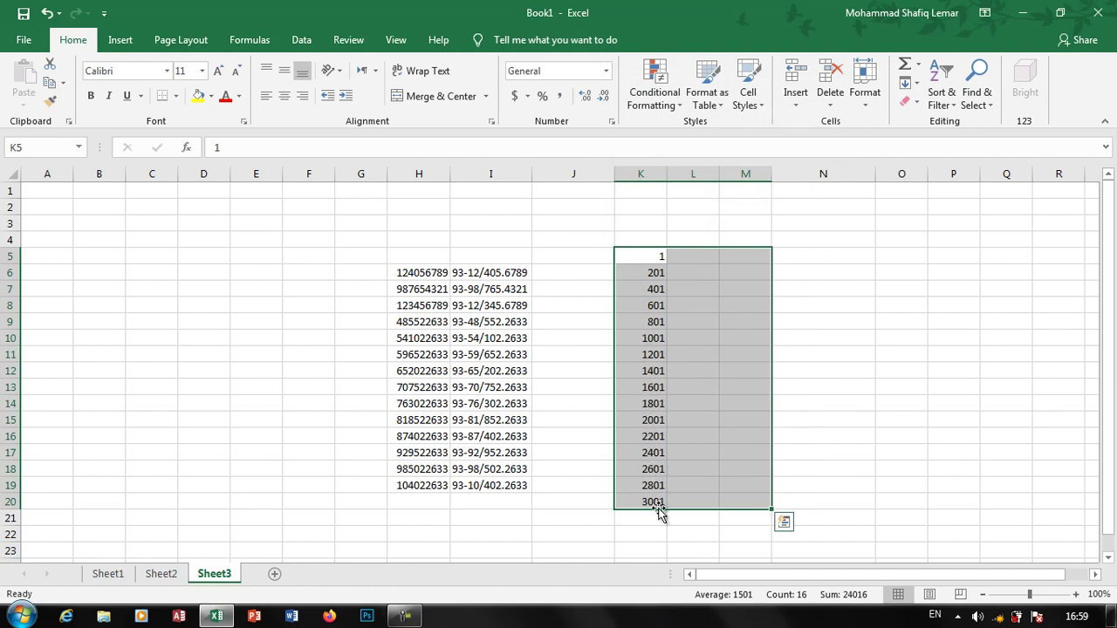
# Undo the series fill and refill the range with a linear column series using step value 200 and stop value 2201
pyautogui.hotkey('ctrl', 'z')
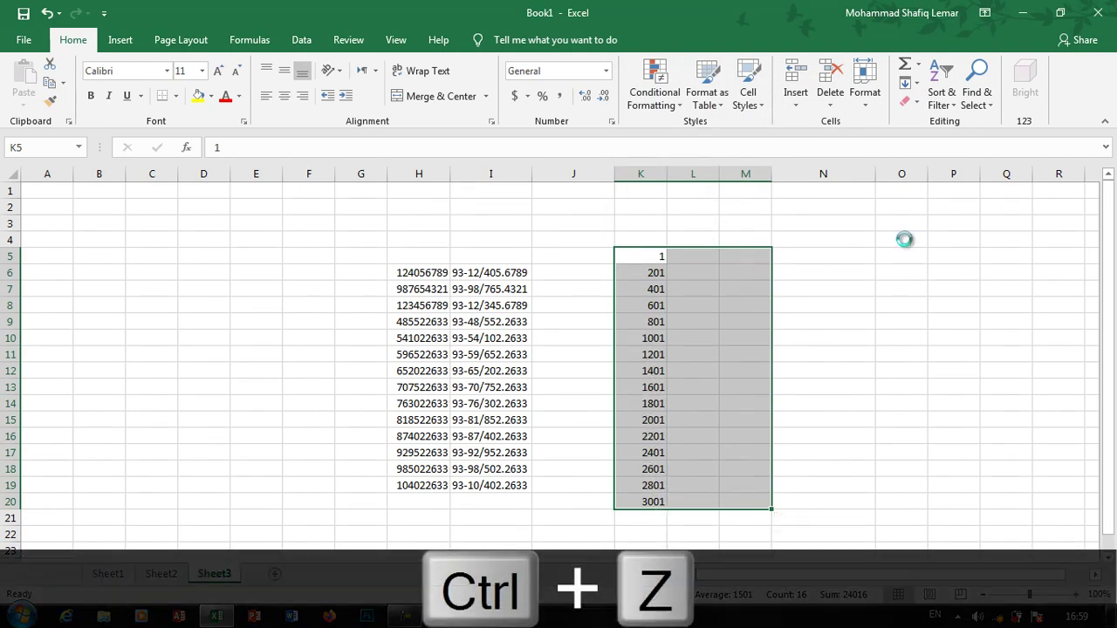
pyautogui.click(908, 83)
pyautogui.click(922, 204)
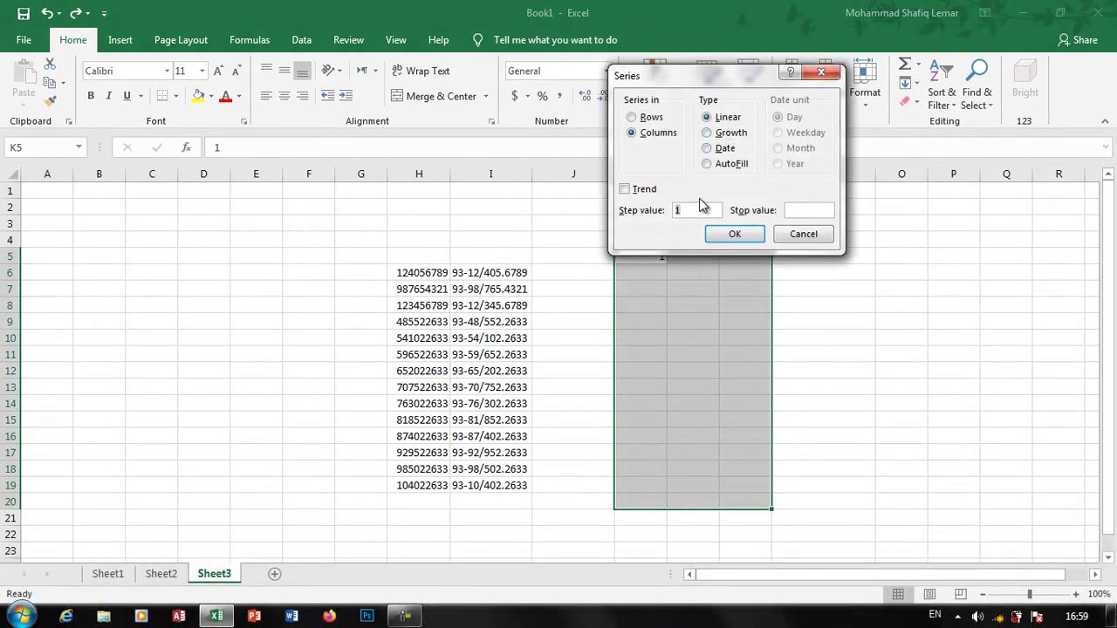
pyautogui.press('BackSpace')
pyautogui.write('200')
pyautogui.click(820, 210)
pyautogui.write('2201')
pyautogui.click(737, 233)
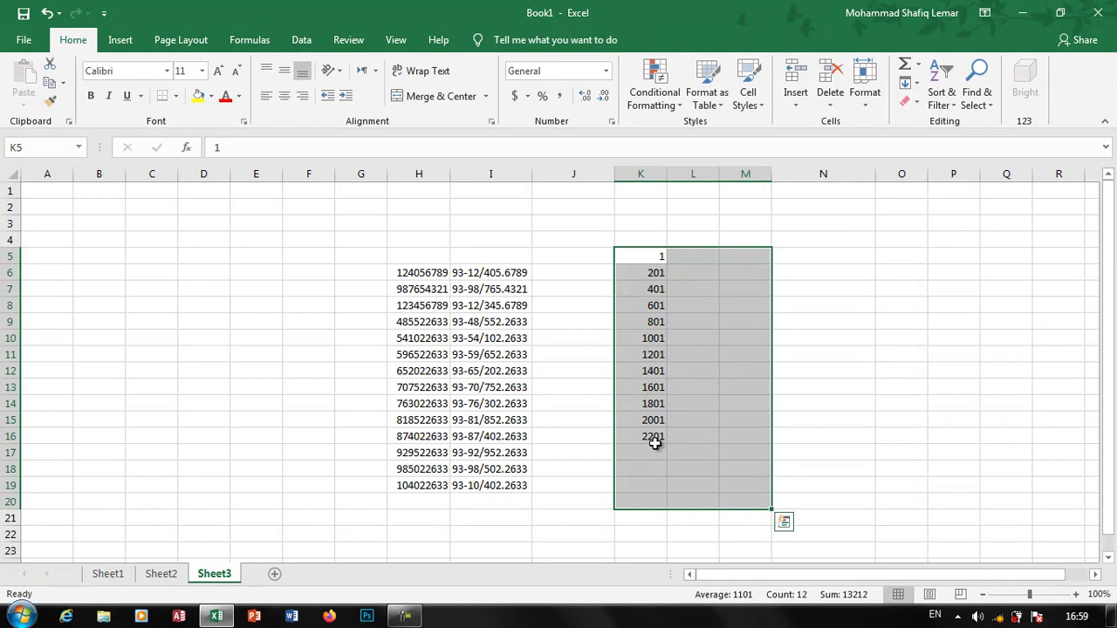
# Undo the linear series and fill the range with a growth series using step value 2 and stop value 20
pyautogui.hotkey('ctrl', 'z')
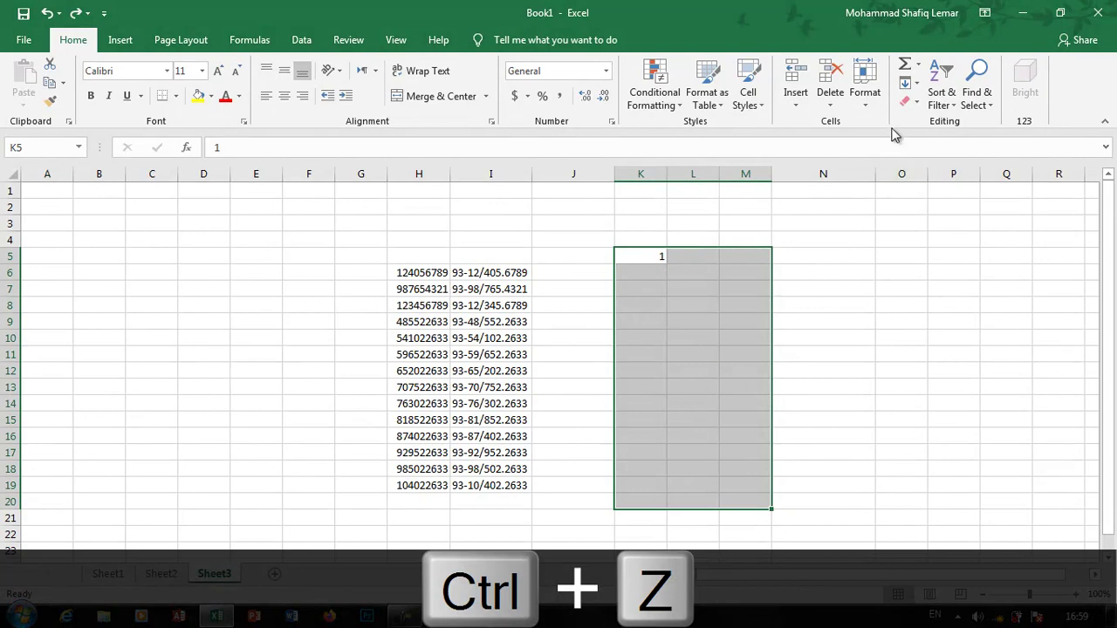
pyautogui.click(907, 83)
pyautogui.click(941, 193)
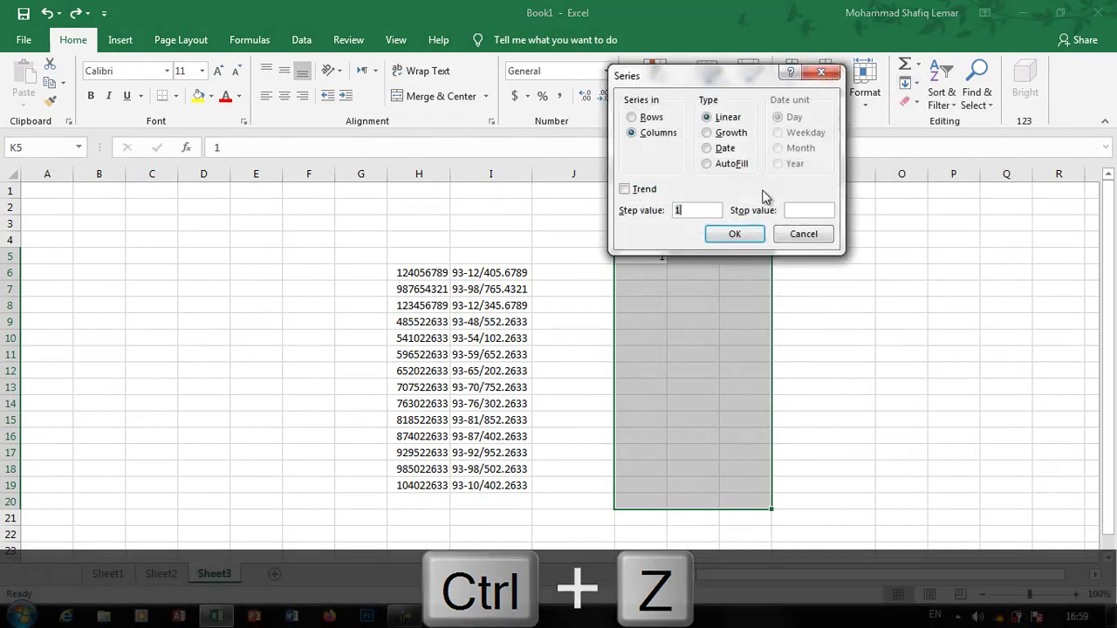
pyautogui.click(730, 135)
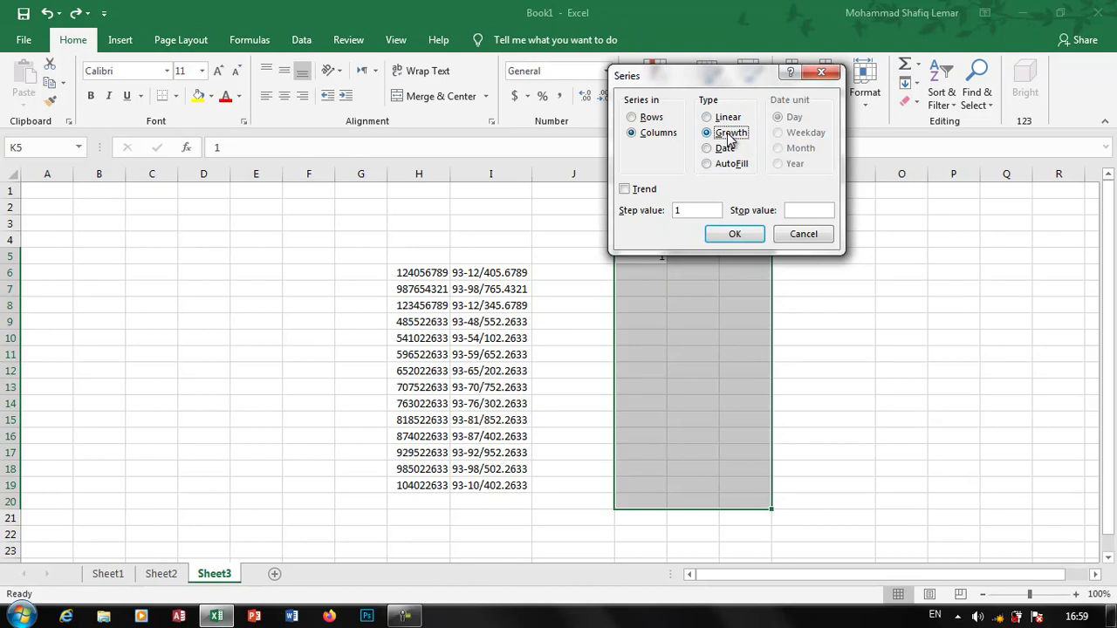
pyautogui.click(694, 211)
pyautogui.write('2')
pyautogui.click(810, 211)
pyautogui.write('20')
pyautogui.press('Return')
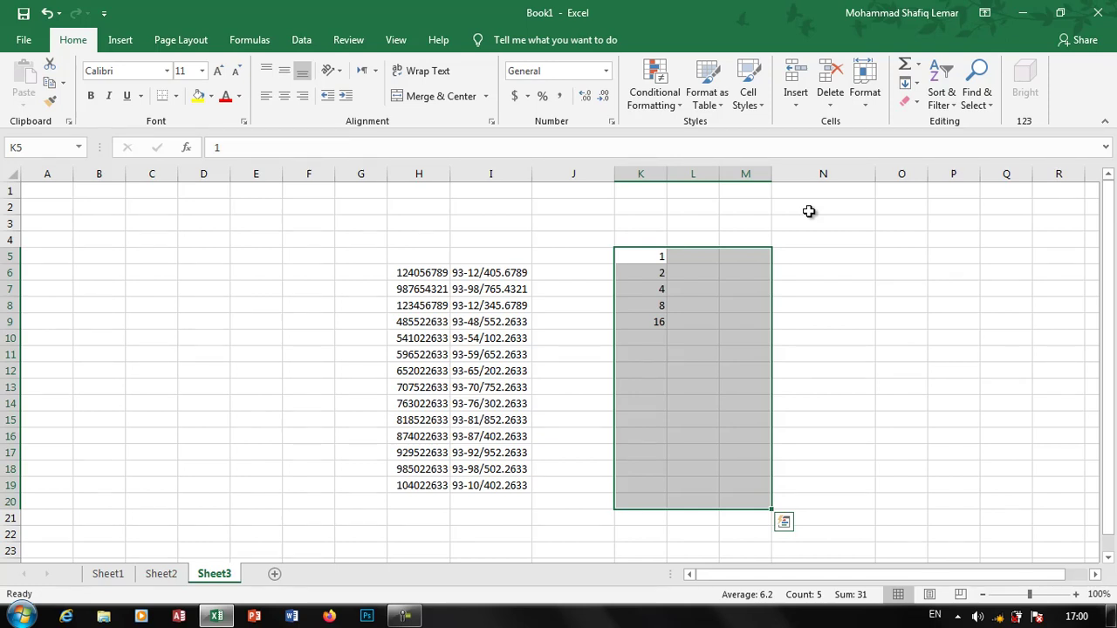
# Undo the growth series fill in column K
pyautogui.hotkey('ctrl', 'z')
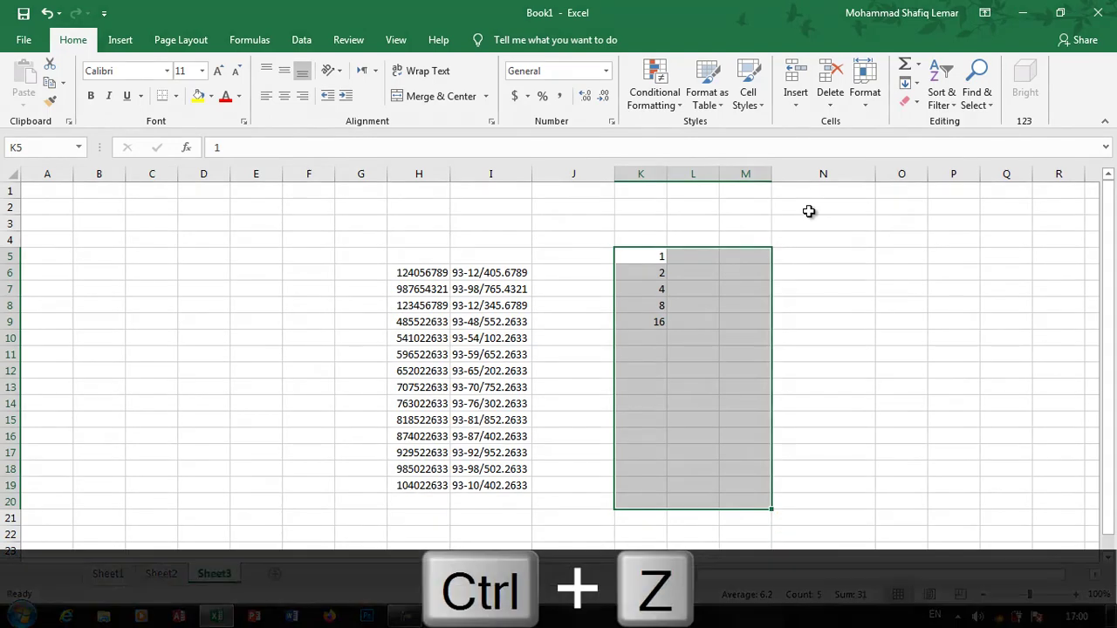
pyautogui.click(908, 83)
pyautogui.click(930, 223)
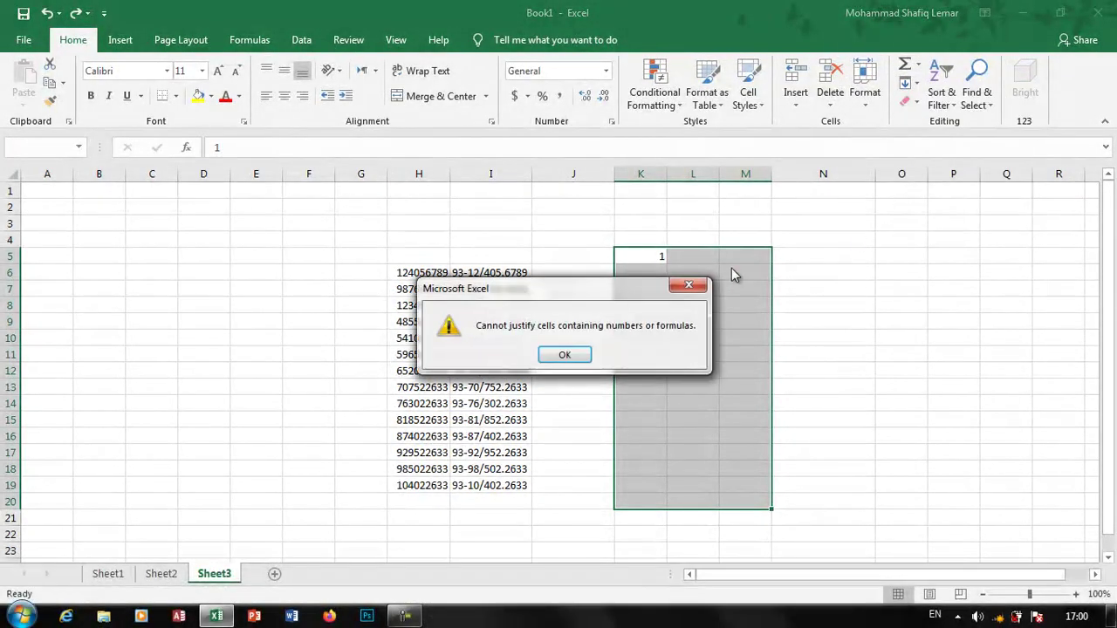
pyautogui.click(677, 294)
# Fill K5:M20 with a date series in columns using the Month date unit and a step value of 1
pyautogui.click(906, 82)
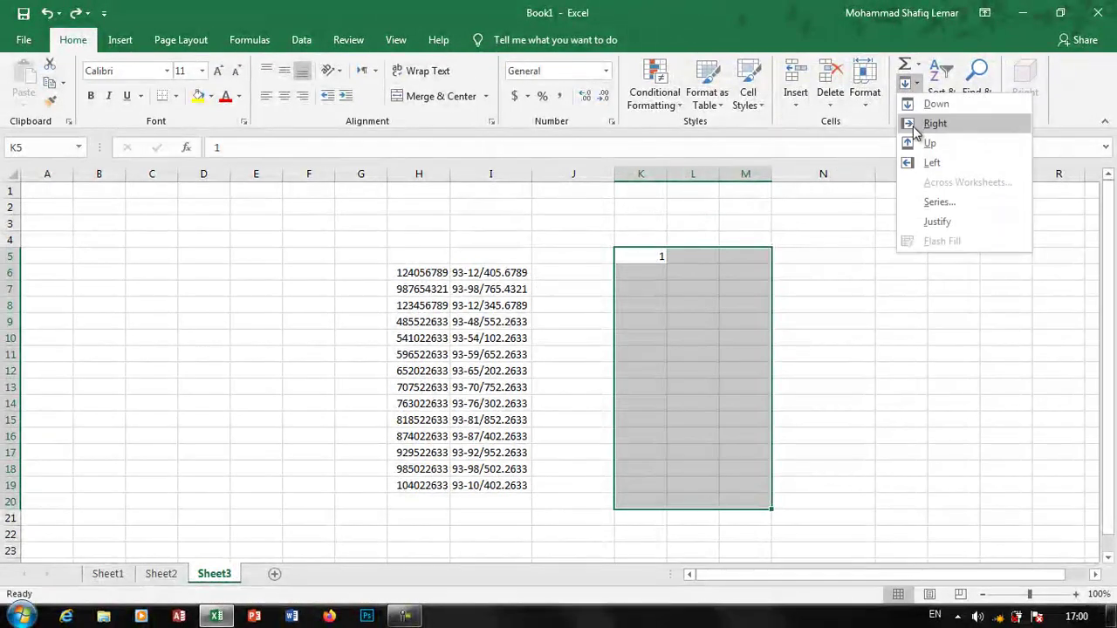
pyautogui.click(928, 203)
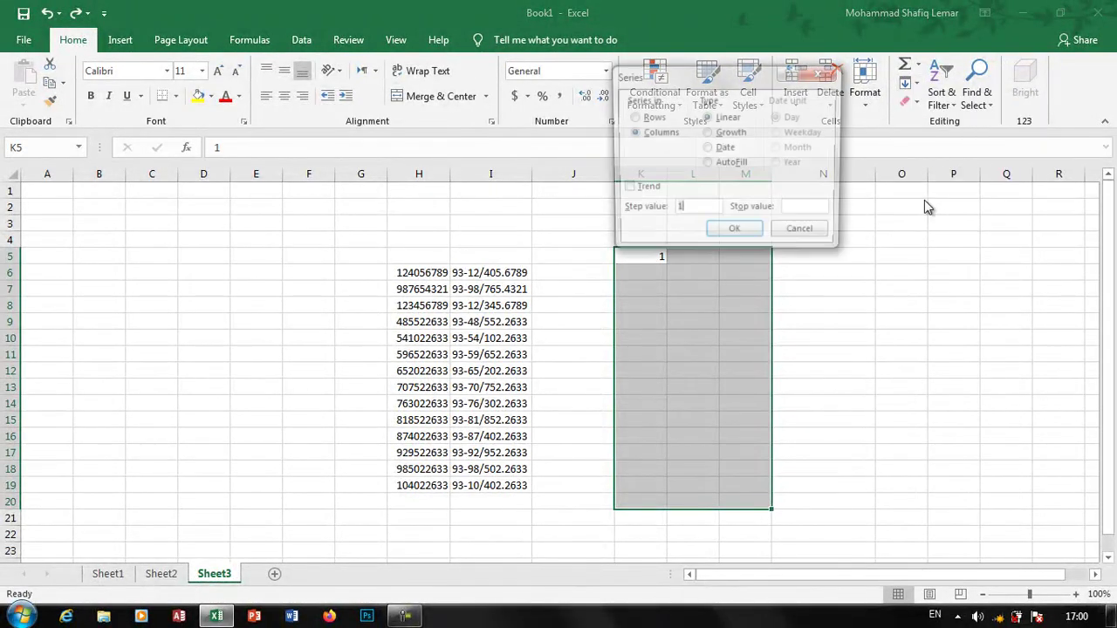
pyautogui.click(723, 134)
pyautogui.click(725, 154)
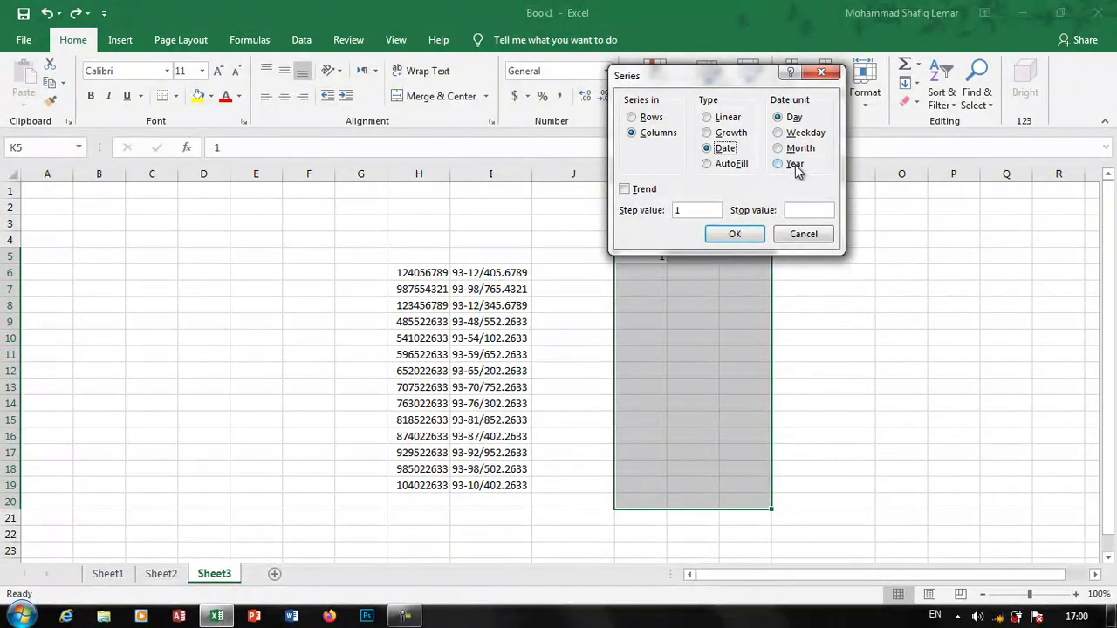
pyautogui.click(795, 164)
pyautogui.click(799, 150)
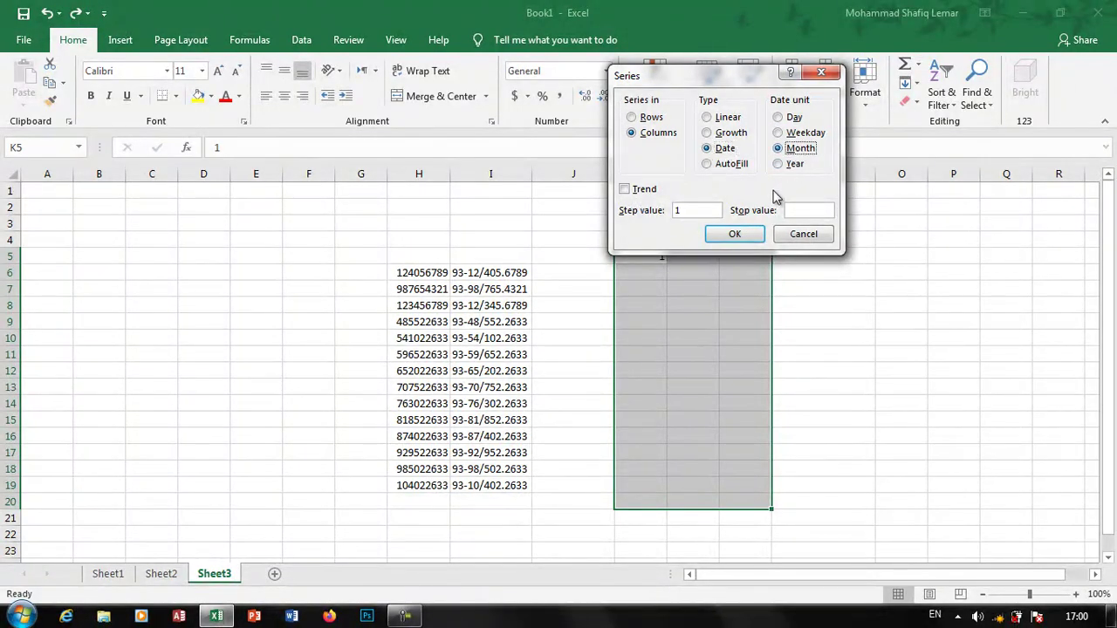
pyautogui.click(699, 209)
pyautogui.doubleClick(712, 214)
pyautogui.click(796, 210)
pyautogui.click(738, 234)
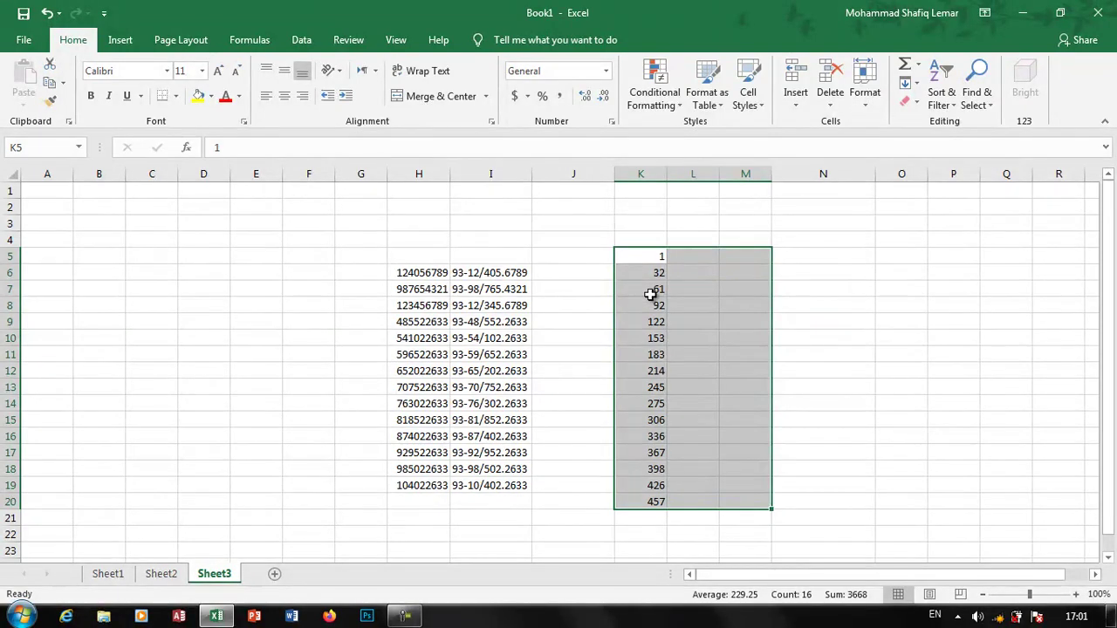
# Undo the monthly date series fill in column K
pyautogui.hotkey('ctrl', 'z')
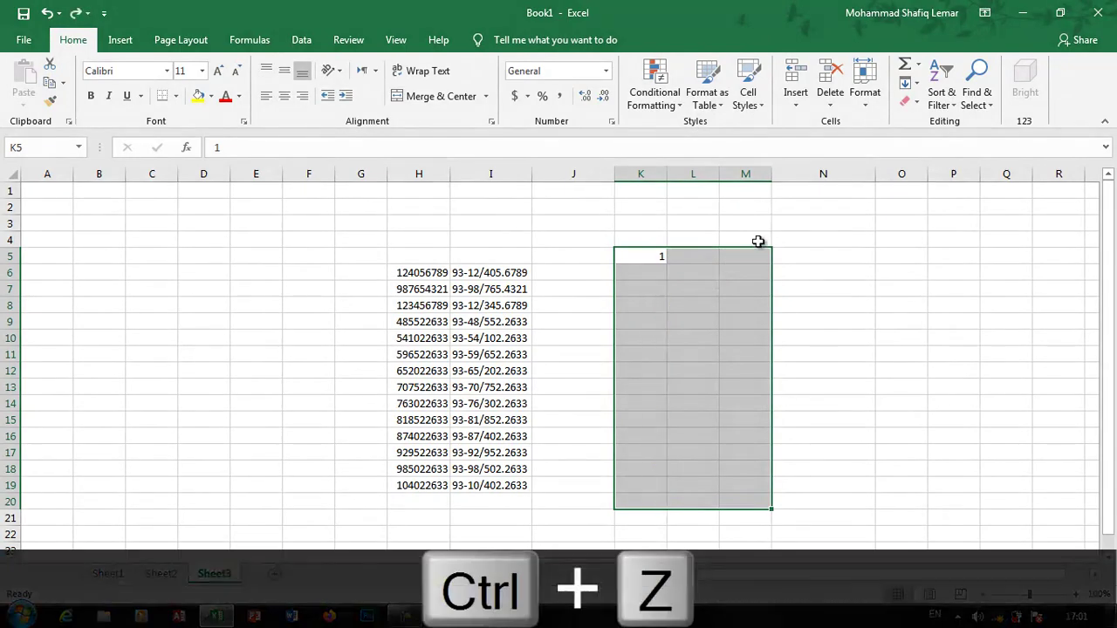
pyautogui.click(908, 83)
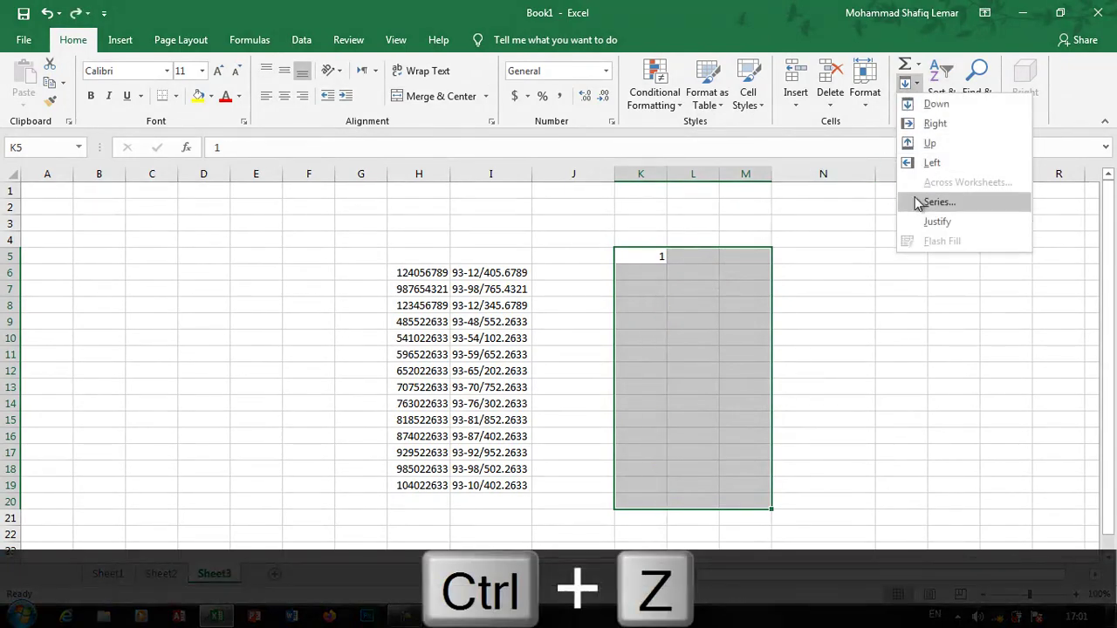
pyautogui.click(927, 222)
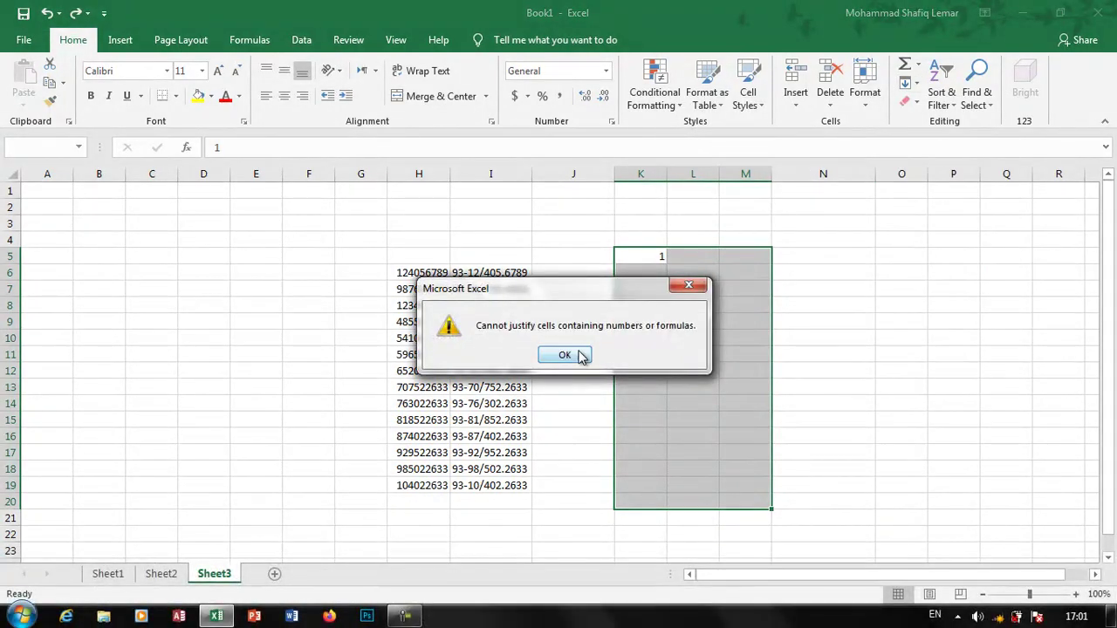
pyautogui.click(569, 354)
# Fill K5:M20 with a date series using the Weekday unit and step value 1, and compare it with the system calendar
pyautogui.click(908, 83)
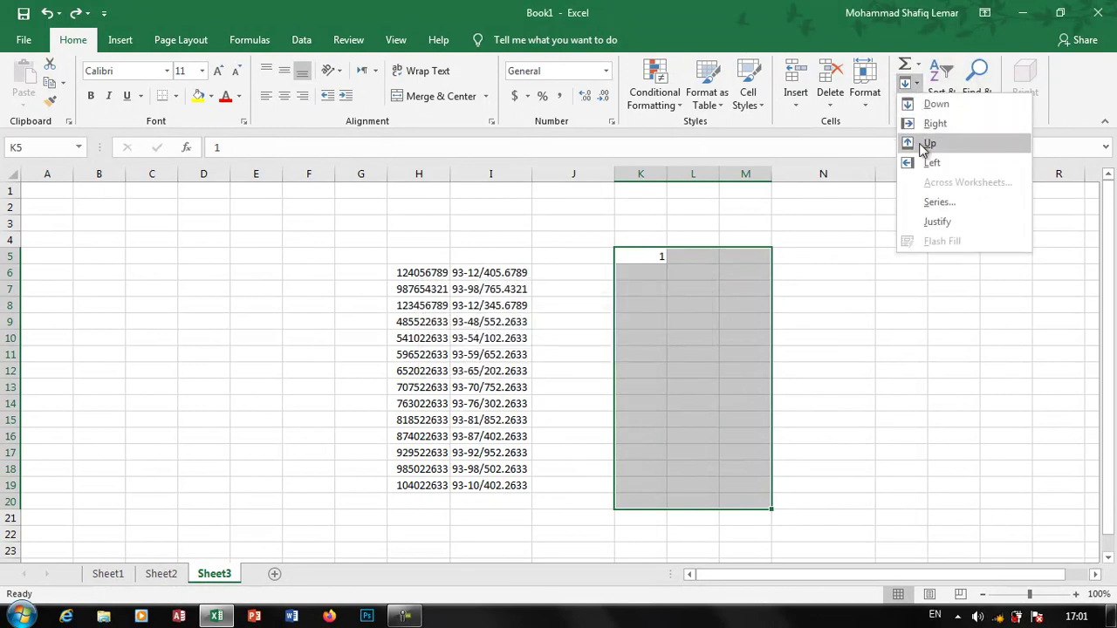
pyautogui.click(937, 205)
pyautogui.click(725, 149)
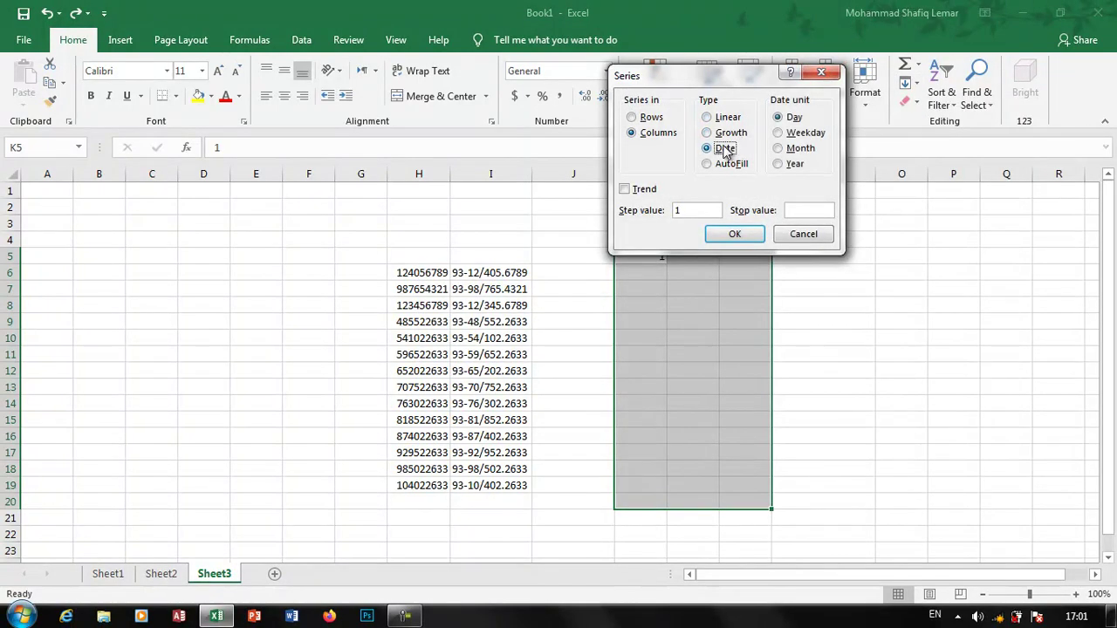
pyautogui.click(790, 133)
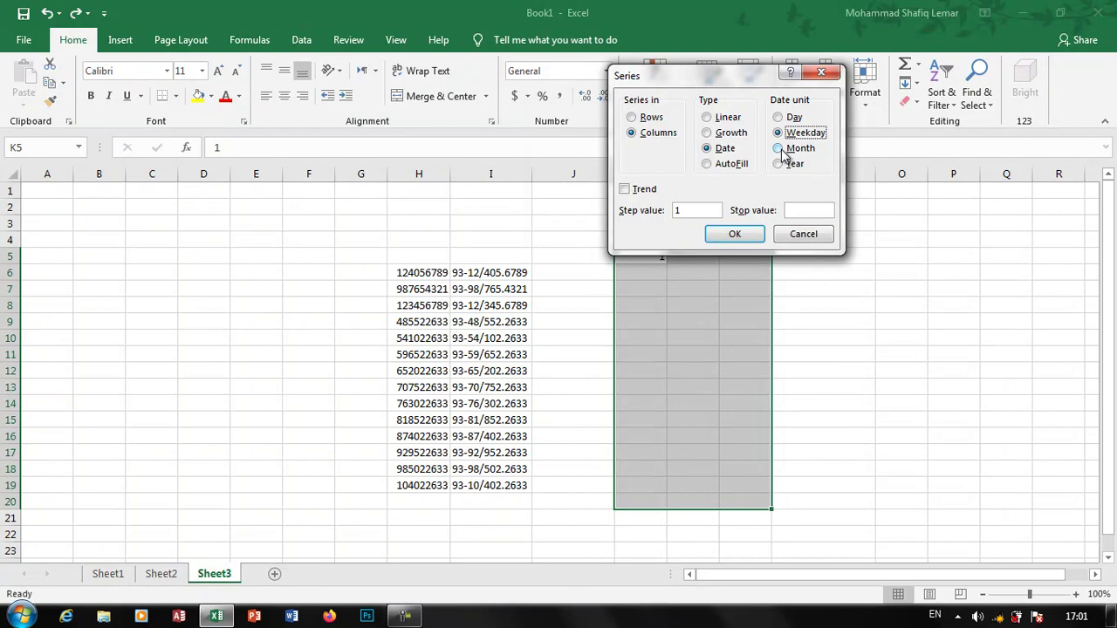
pyautogui.click(734, 234)
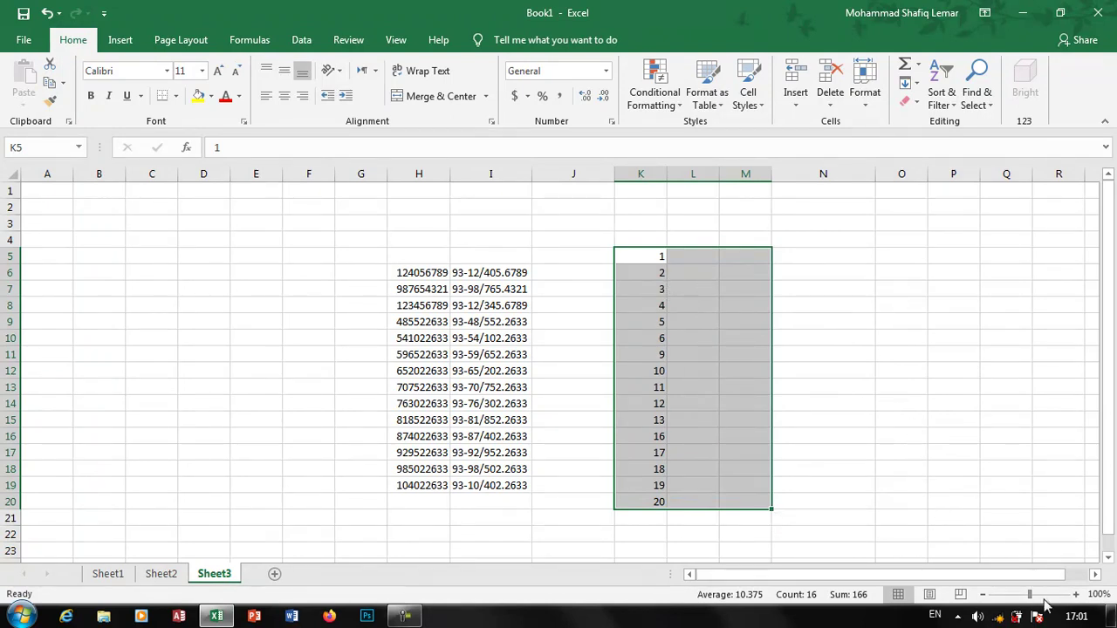
pyautogui.click(1067, 618)
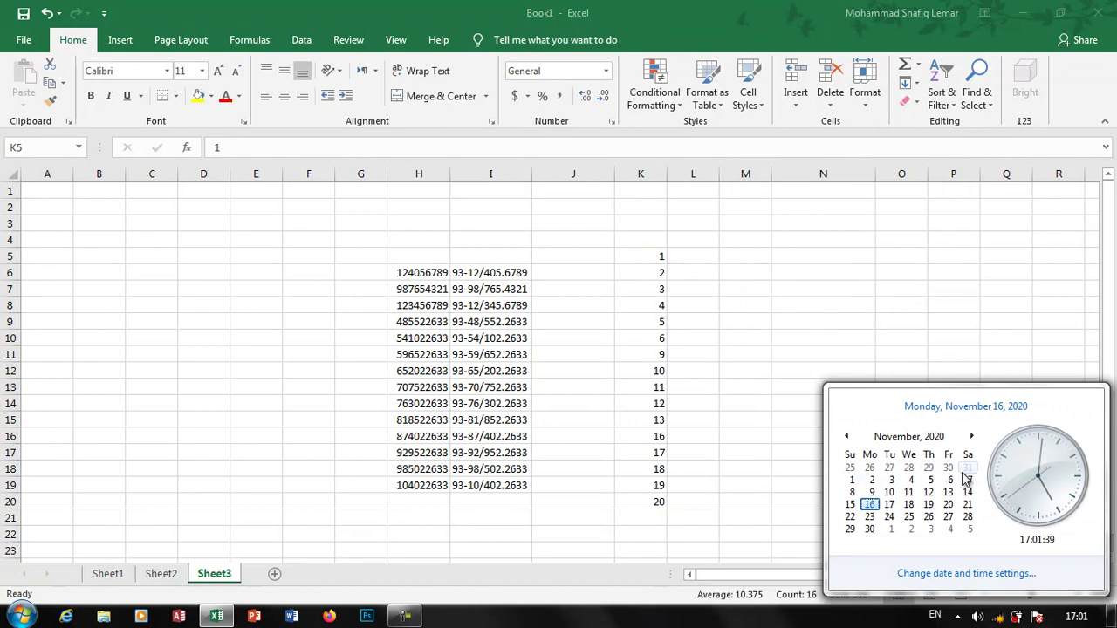
pyautogui.click(758, 354)
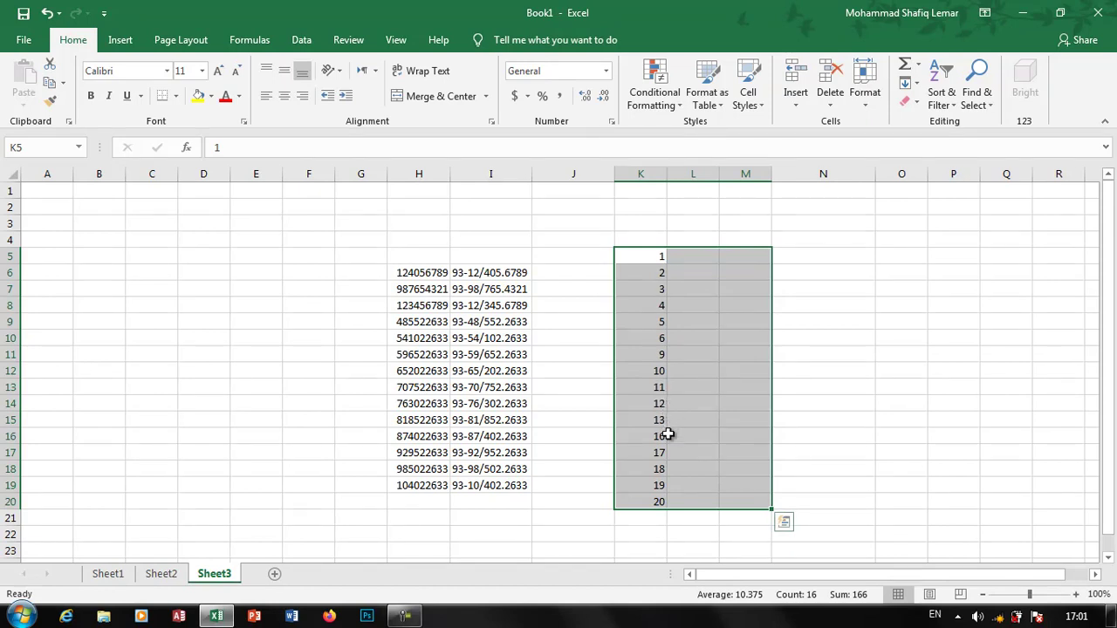
# Undo the weekday date series fill in column K
pyautogui.hotkey('ctrl', 'z')
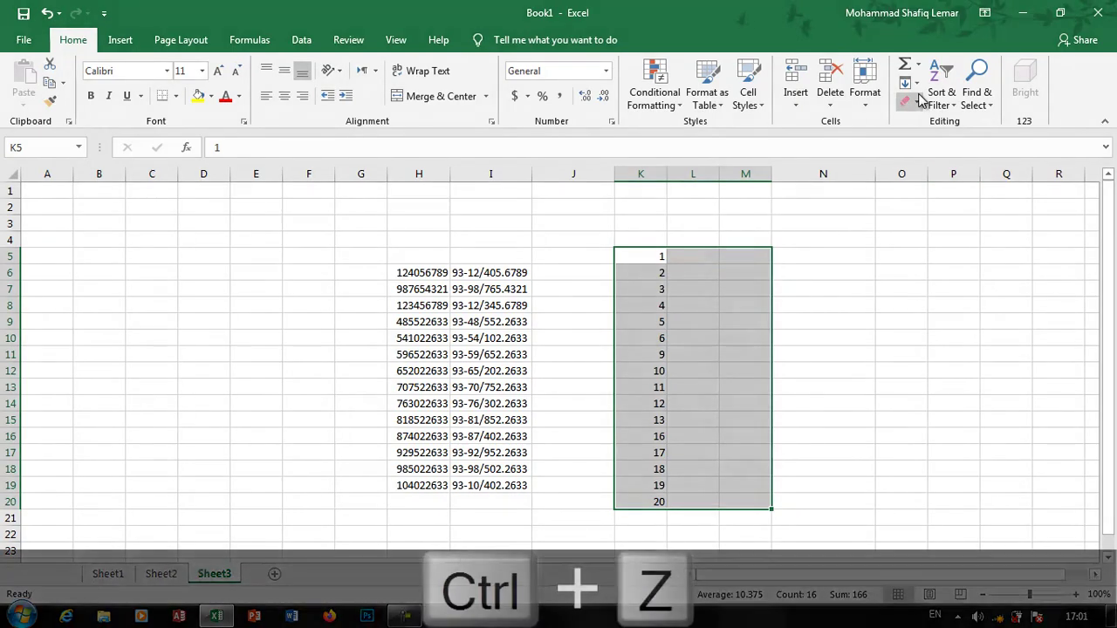
pyautogui.click(907, 83)
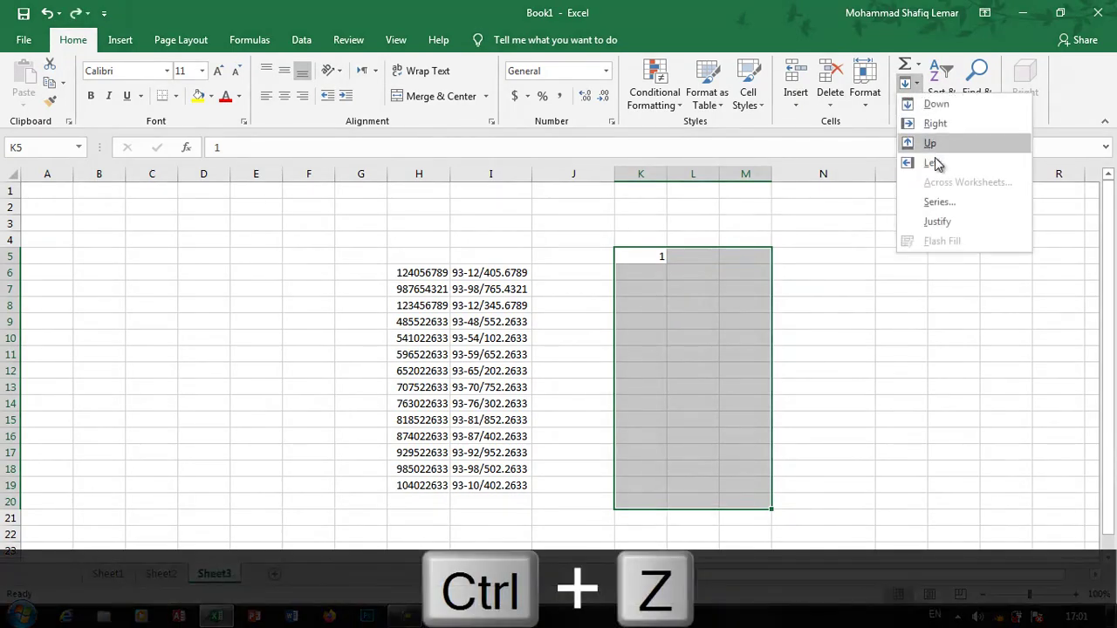
pyautogui.click(947, 225)
pyautogui.press('Return')
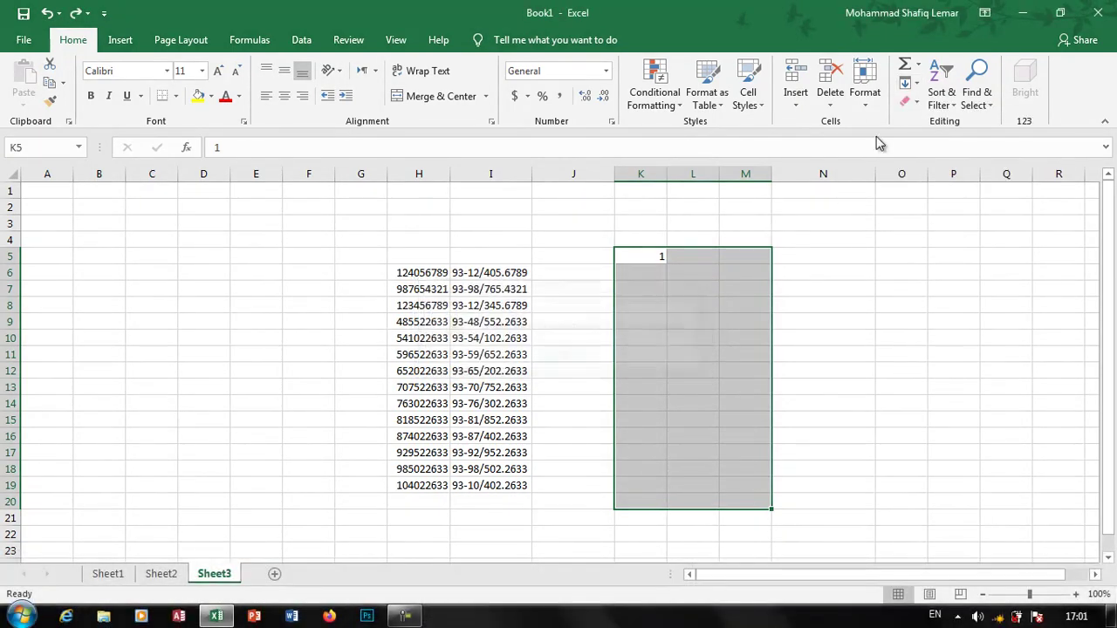
# Examine the Series dialog's Trend option with the Linear and Growth types for K5:M20, and cancel the dialog
pyautogui.click(908, 83)
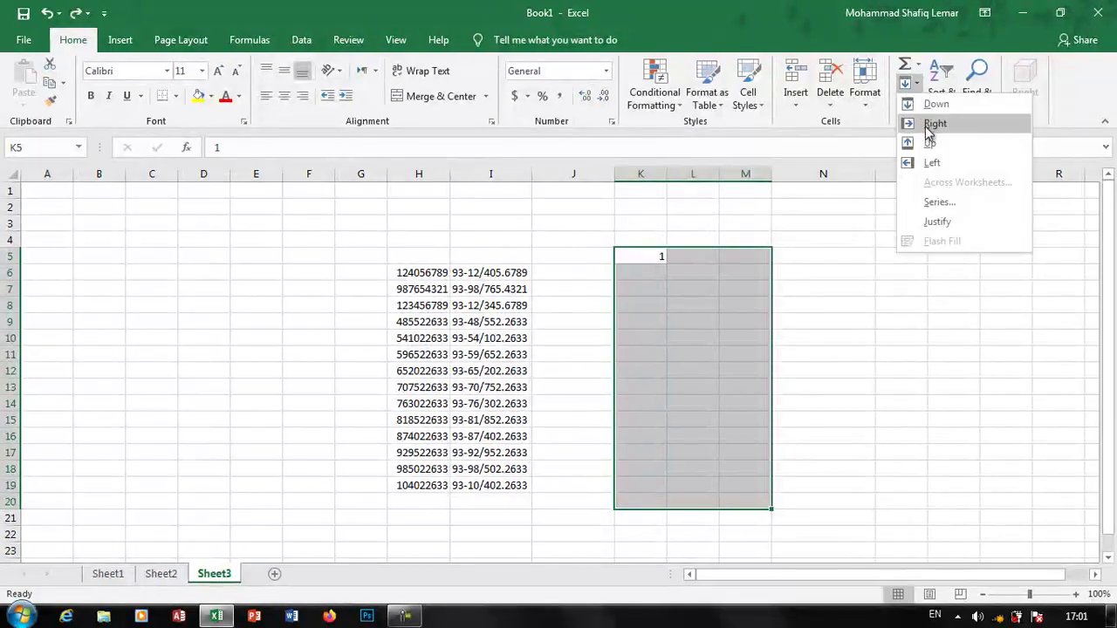
pyautogui.click(935, 204)
pyautogui.click(723, 148)
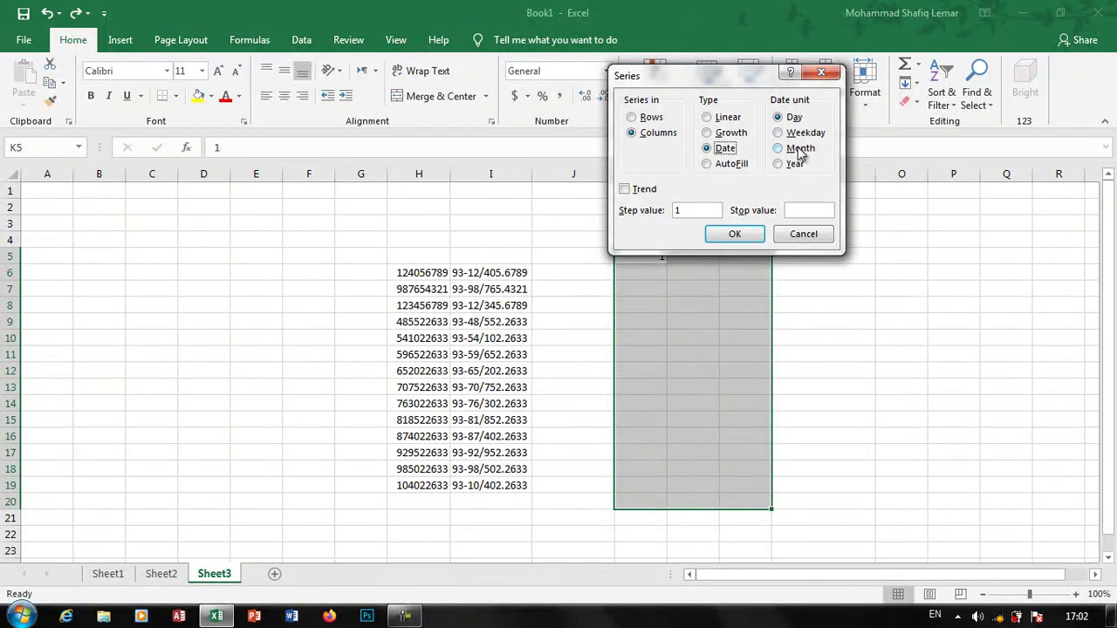
pyautogui.click(651, 190)
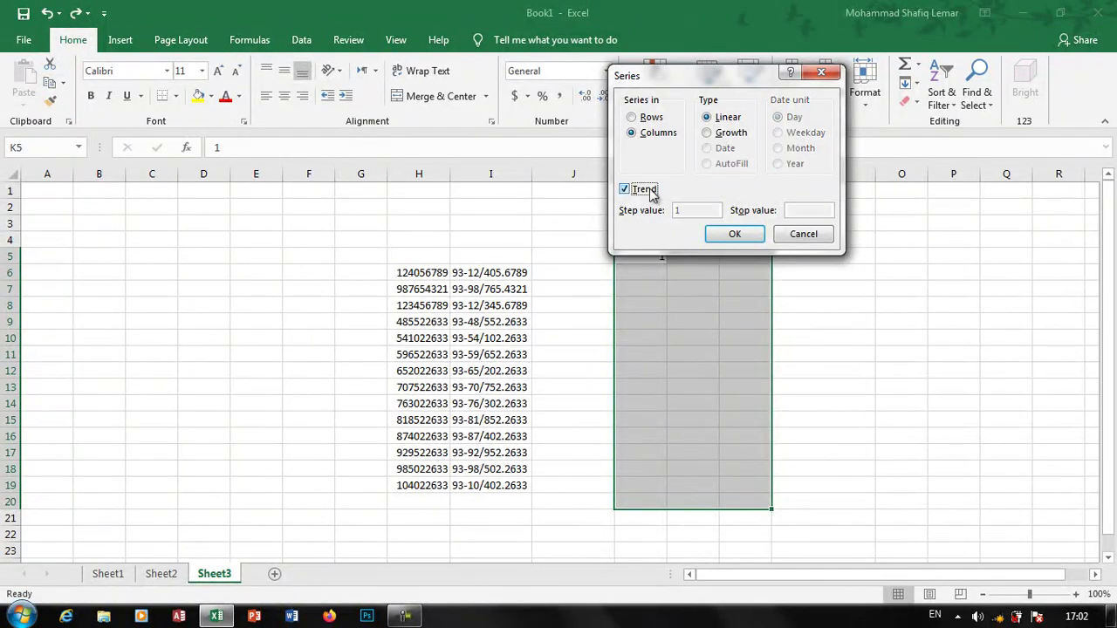
pyautogui.click(732, 134)
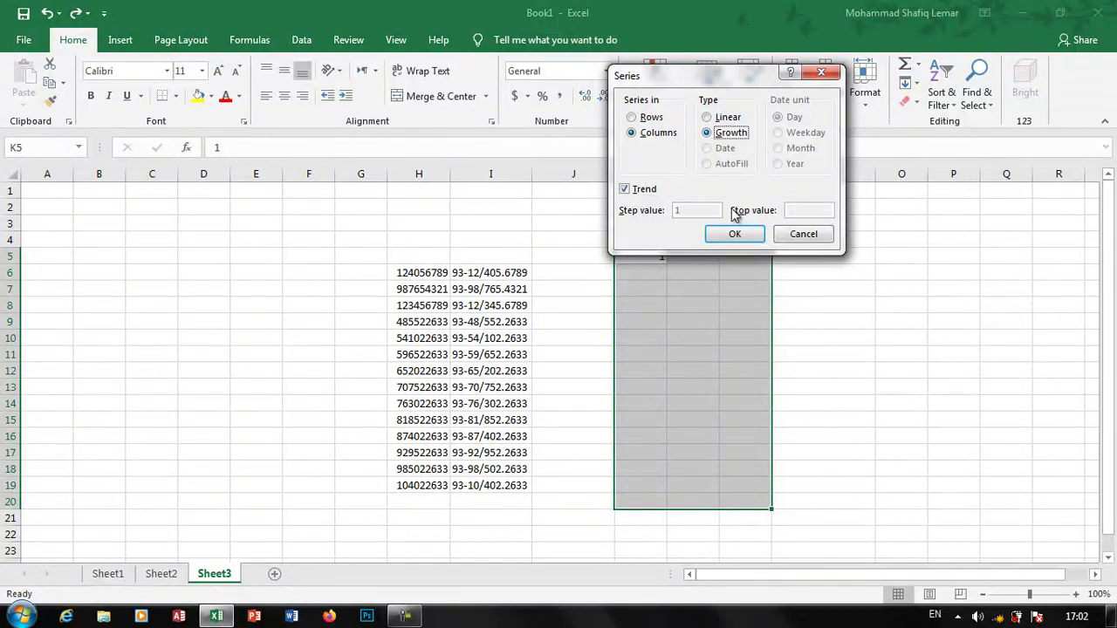
pyautogui.click(723, 117)
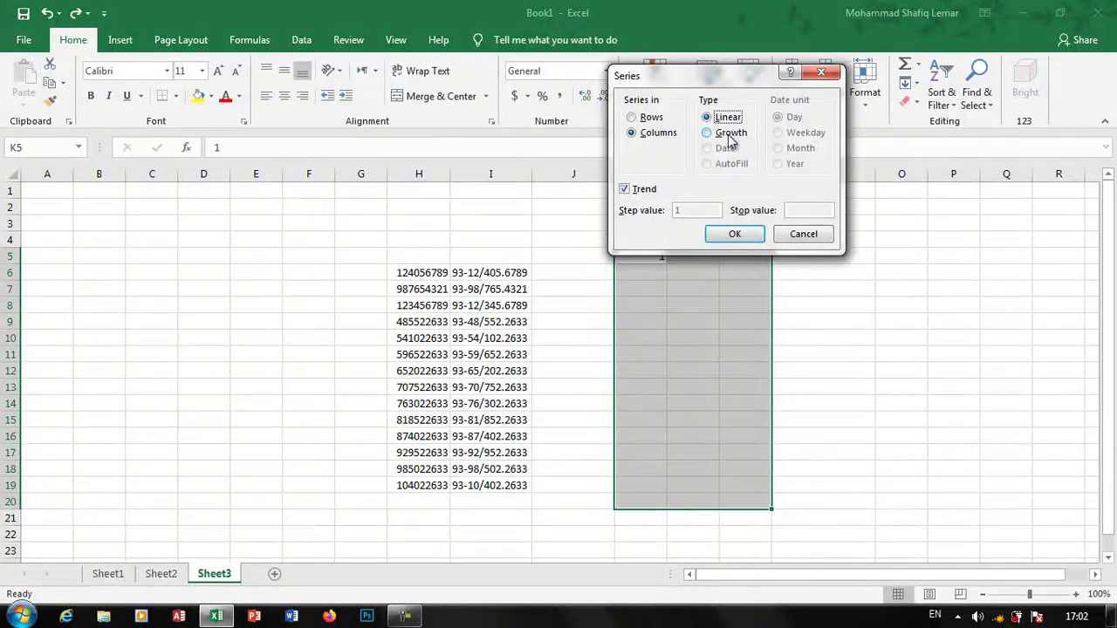
pyautogui.click(730, 134)
pyautogui.doubleClick(652, 199)
pyautogui.click(653, 196)
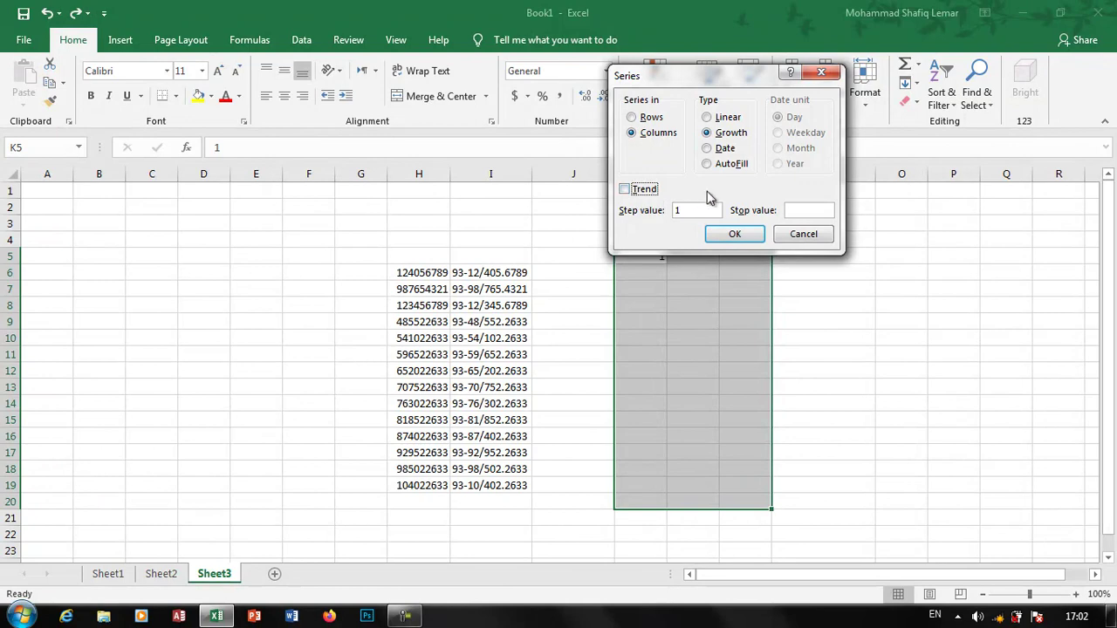
pyautogui.click(804, 236)
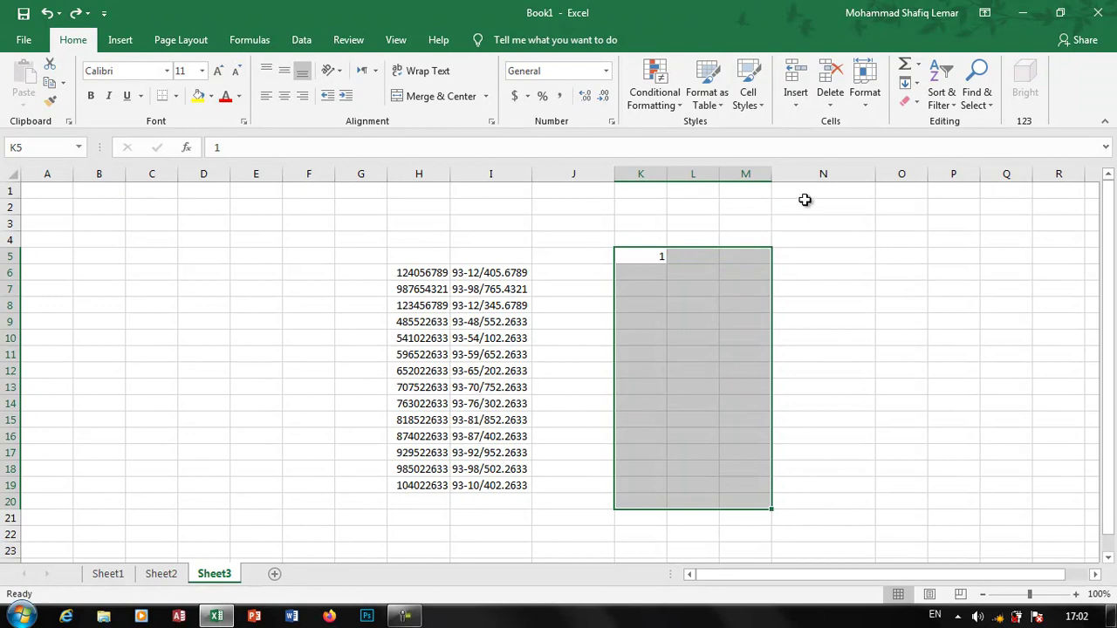
pyautogui.click(908, 83)
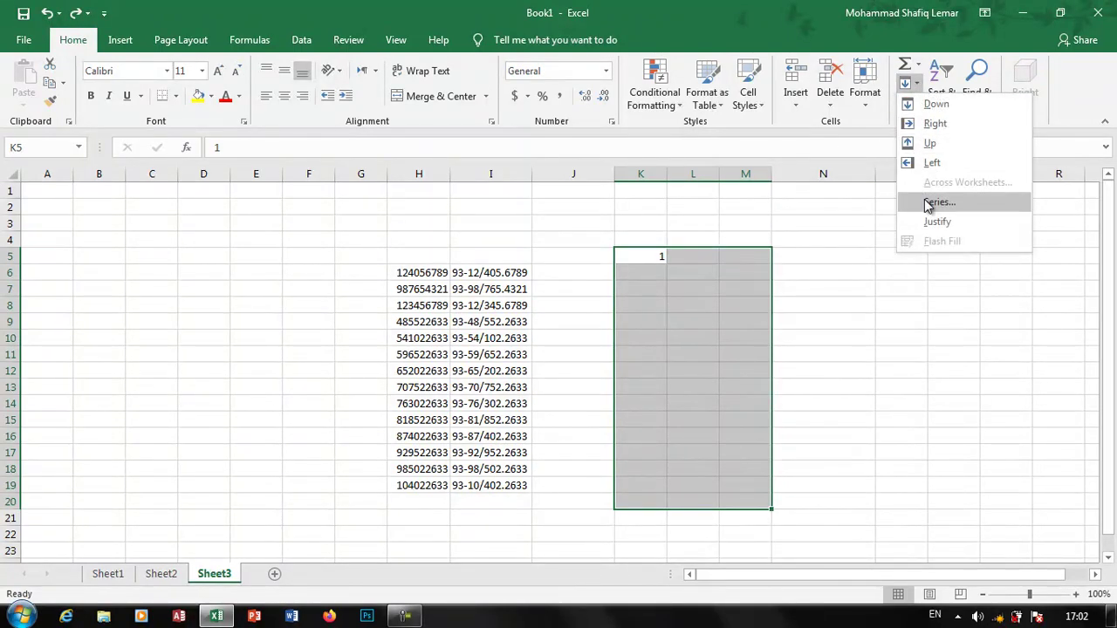
pyautogui.click(920, 104)
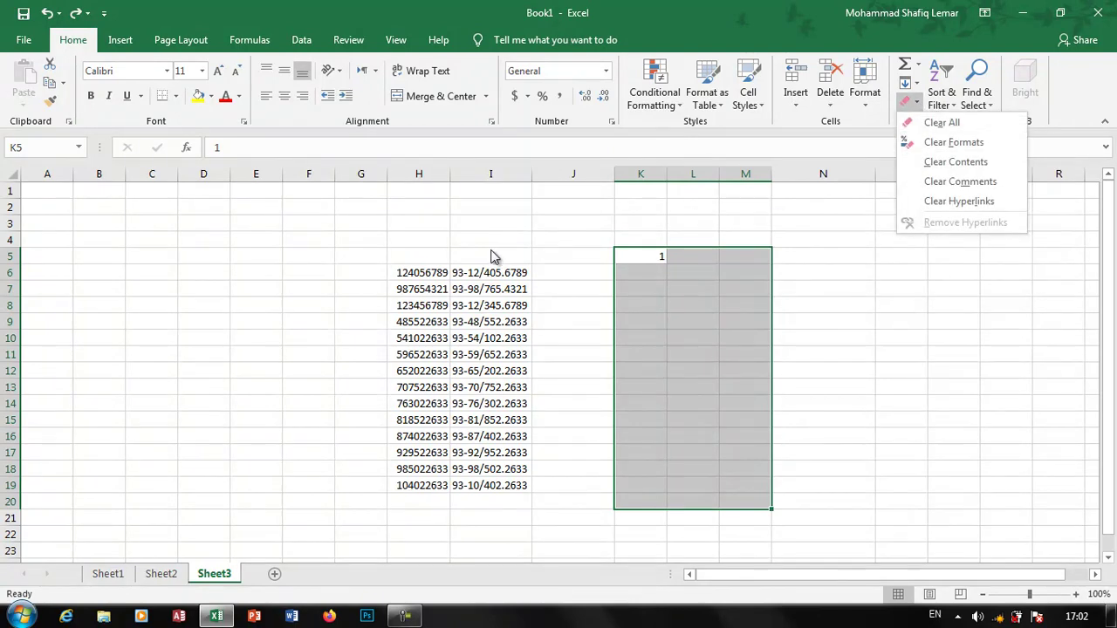
pyautogui.click(476, 270)
# Format cells H7:I12 with a yellow fill, red font colour, italic, underline and bold
pyautogui.moveTo(423, 289); pyautogui.dragTo(523, 373)
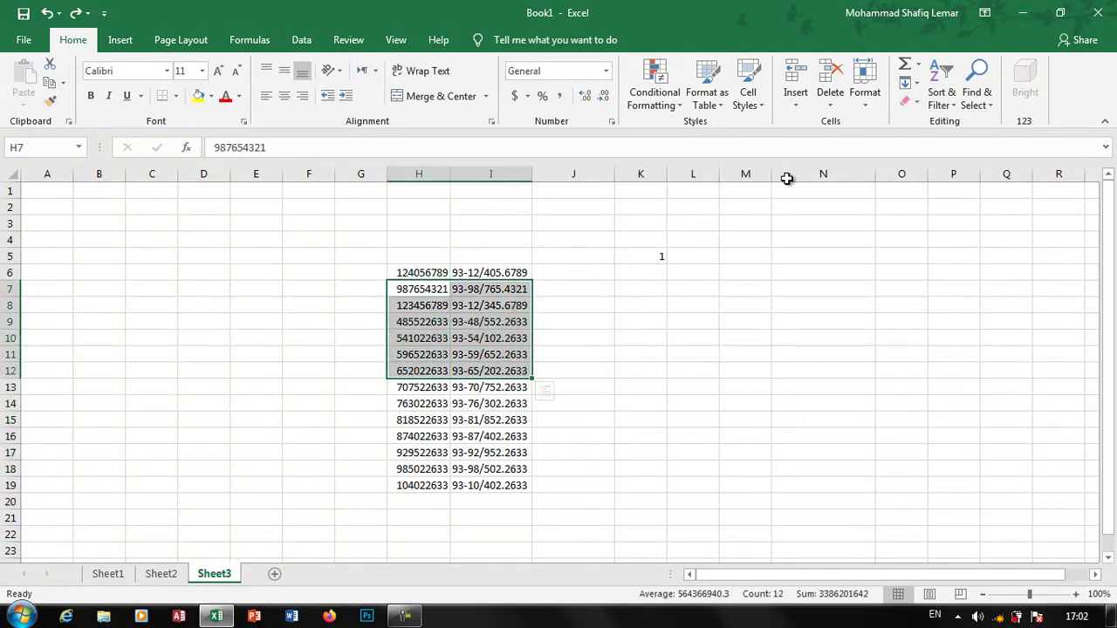
pyautogui.click(912, 101)
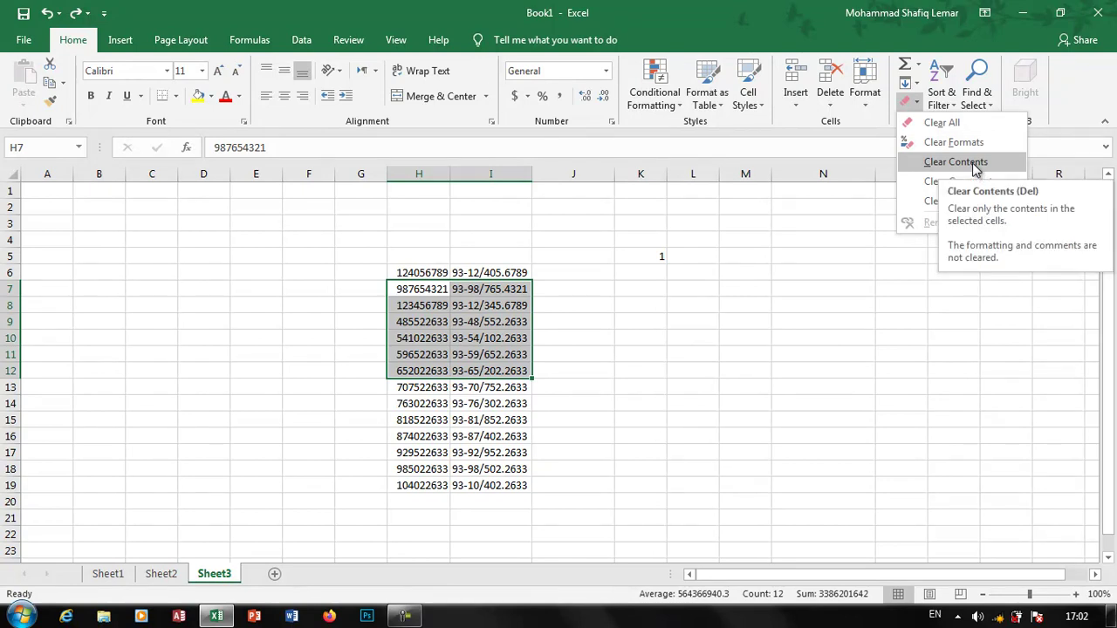
pyautogui.click(199, 96)
pyautogui.click(225, 96)
pyautogui.click(109, 96)
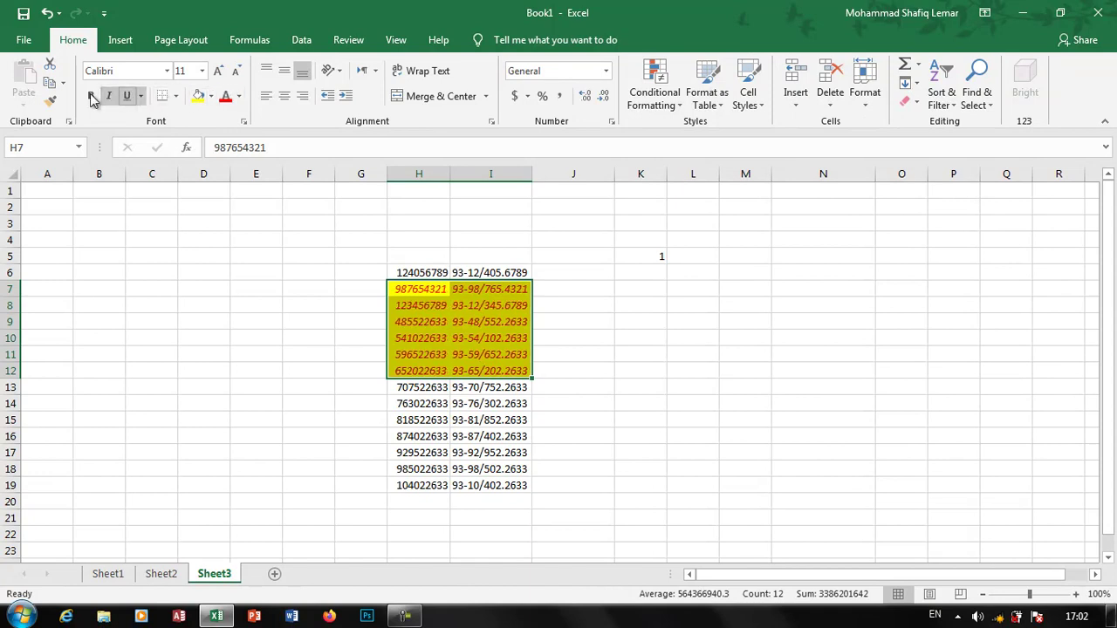
pyautogui.click(126, 96)
pyautogui.click(88, 98)
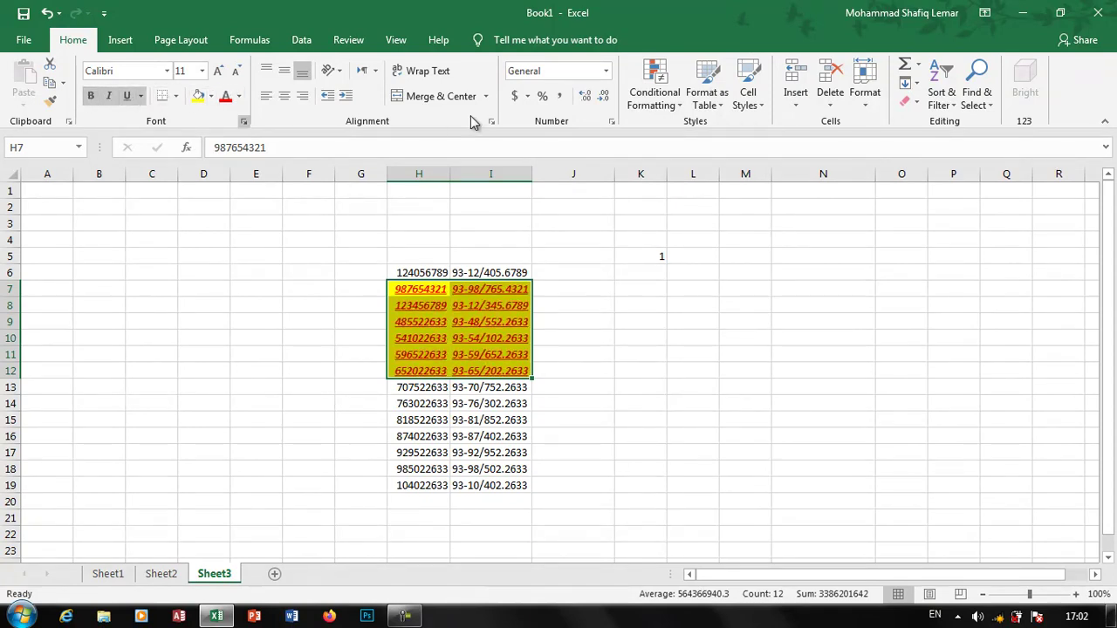
# Clear both the contents and the formatting of H7:I12 with Clear All, and undo it
pyautogui.click(910, 102)
pyautogui.click(938, 123)
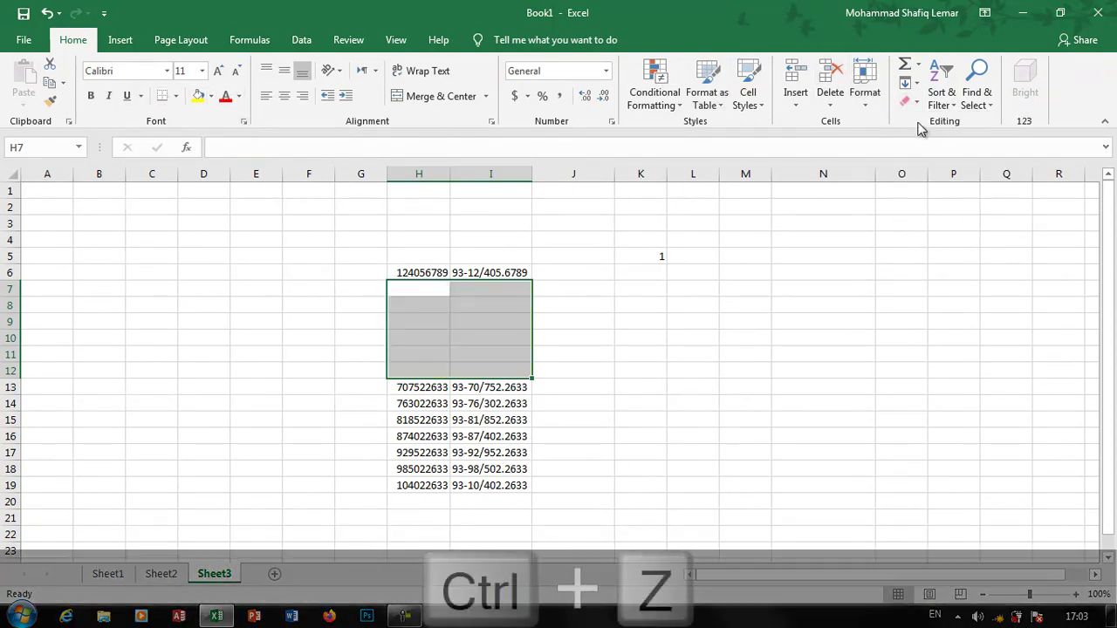
pyautogui.hotkey('ctrl', 'z')
# Clear only the formatting of H7:I12 with Clear Formats, and undo it
pyautogui.click(912, 102)
pyautogui.click(953, 140)
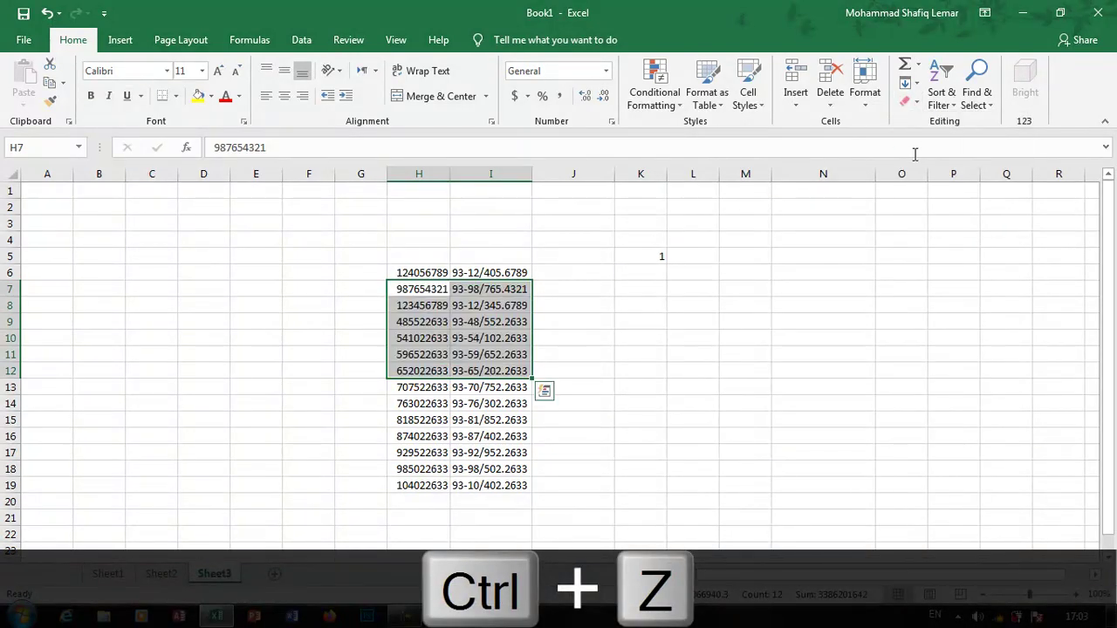
pyautogui.hotkey('ctrl', 'z')
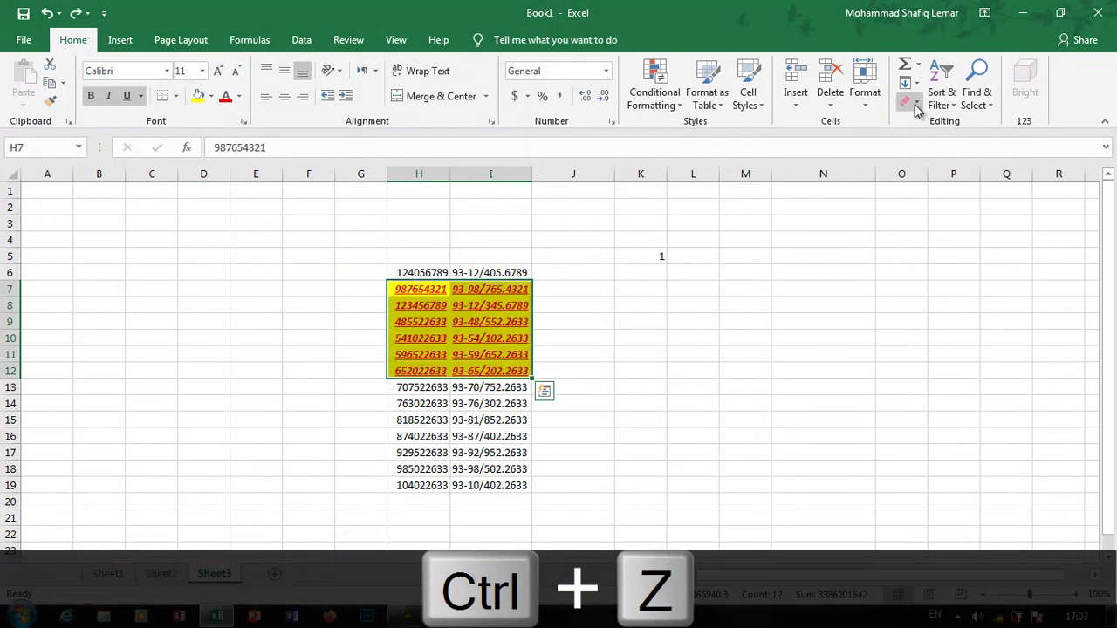
# Clear only the values in H7:I12 with Clear Contents, and undo it
pyautogui.click(912, 102)
pyautogui.click(954, 163)
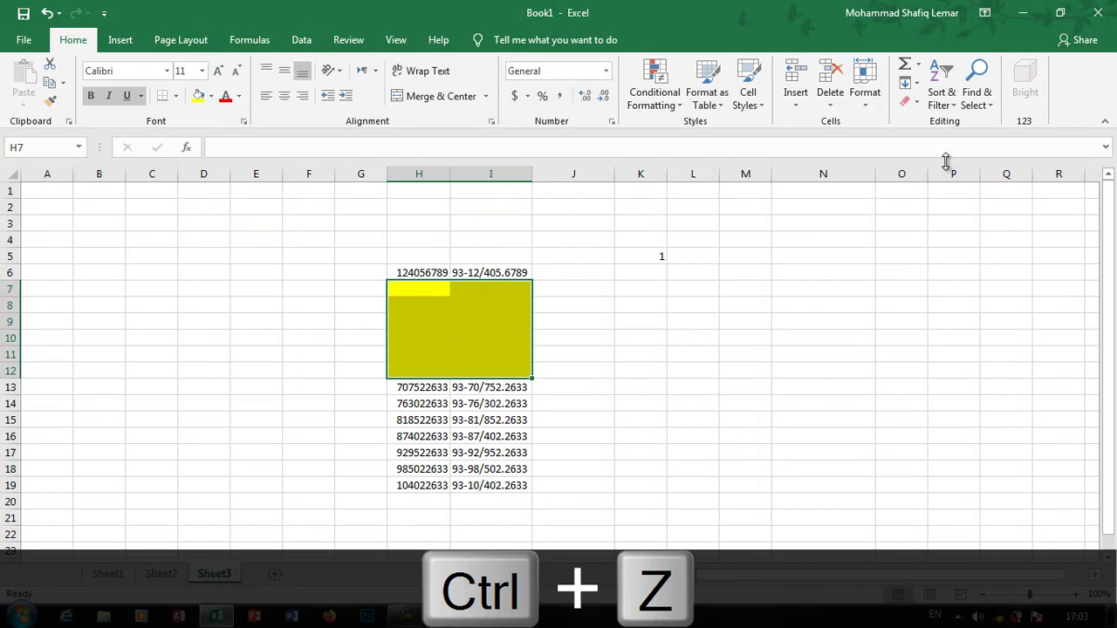
pyautogui.hotkey('ctrl', 'z')
pyautogui.click(916, 102)
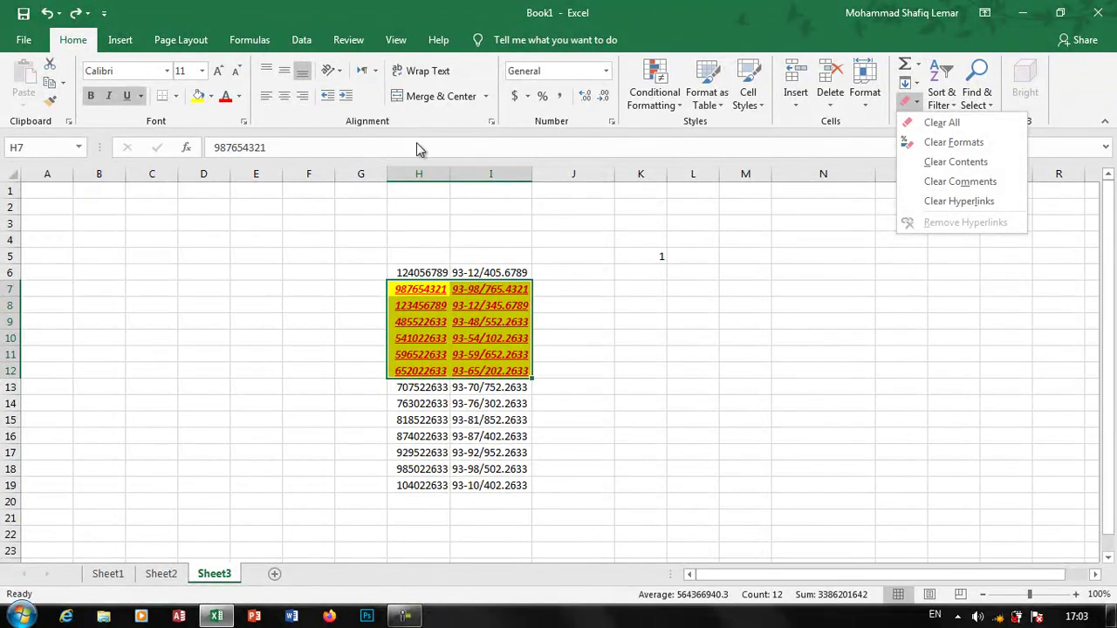
pyautogui.press('Escape')
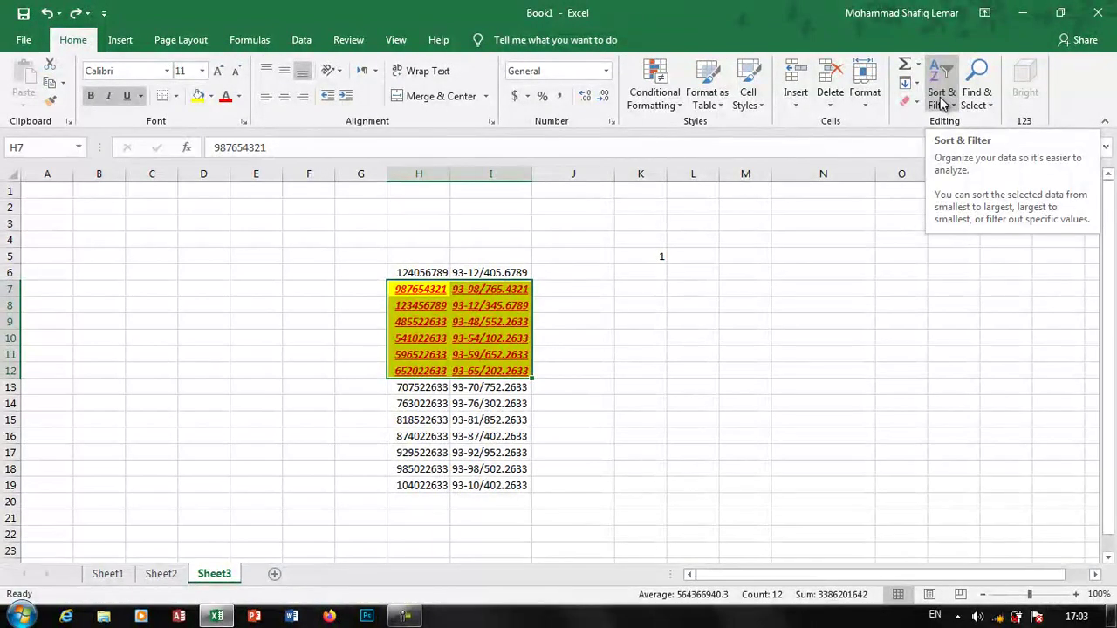
pyautogui.click(989, 101)
pyautogui.click(944, 112)
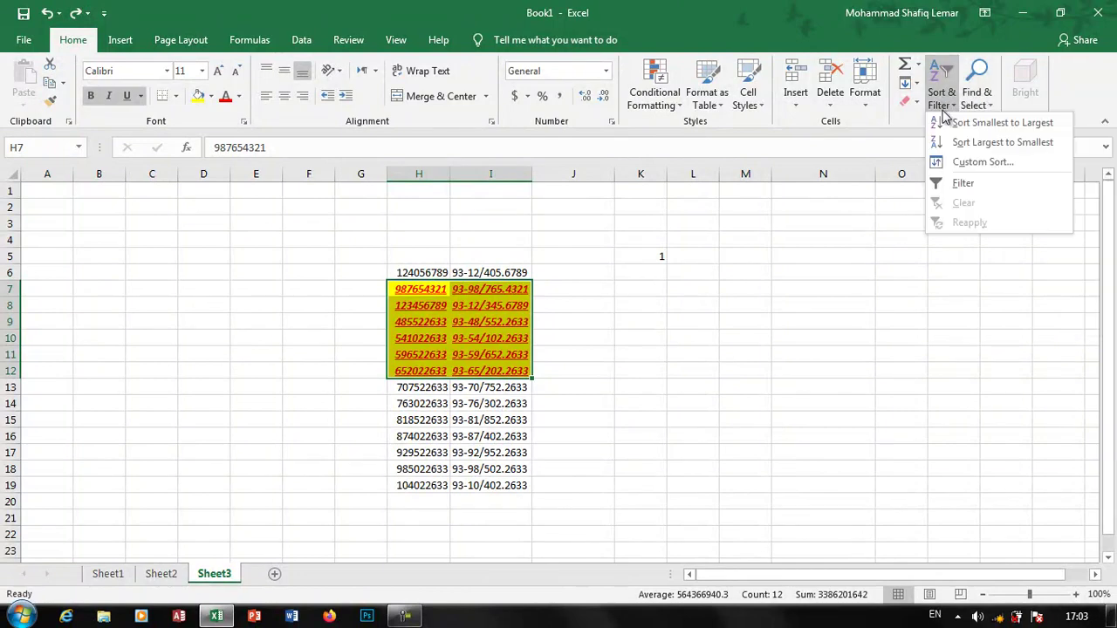
pyautogui.click(981, 103)
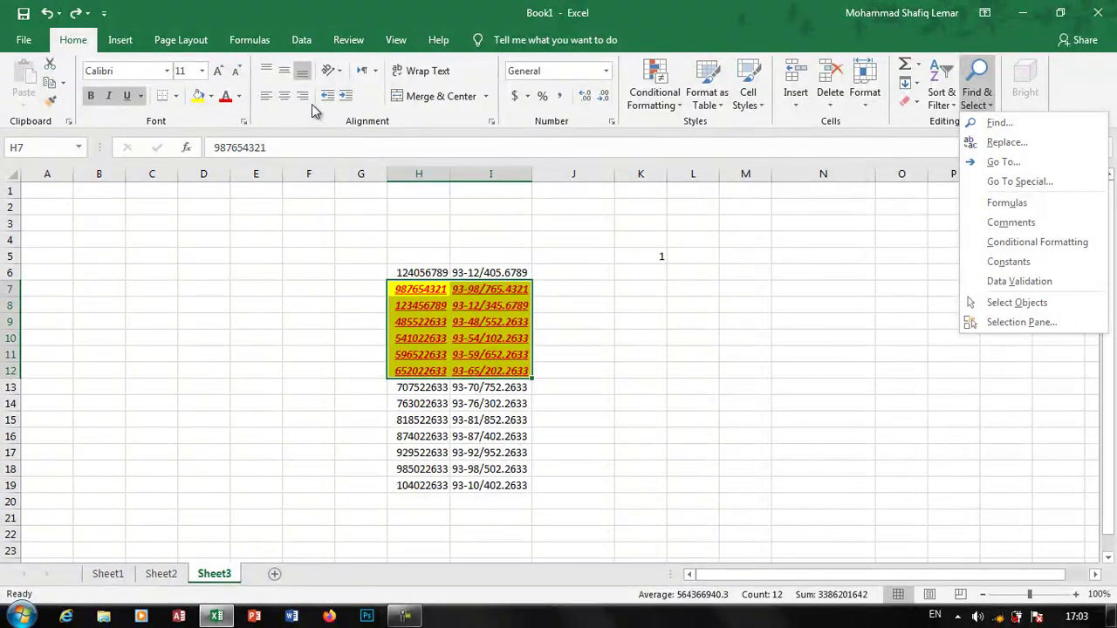
pyautogui.click(408, 317)
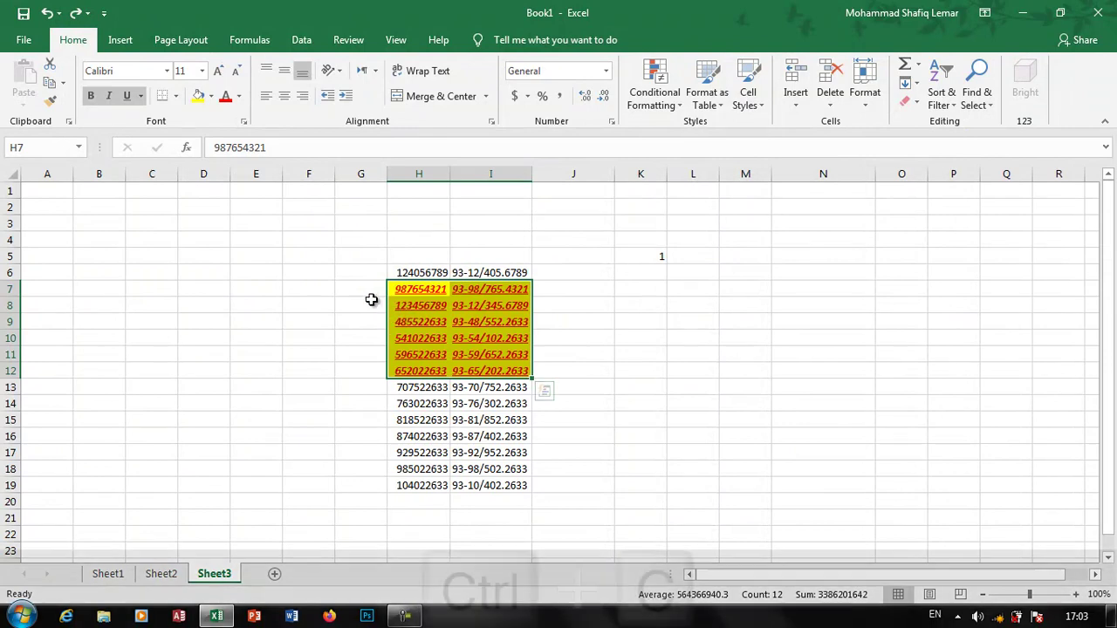
# Copy the formatted cells H7:I12 and bring up the paste options for cell F6
pyautogui.hotkey('ctrl', 'c')
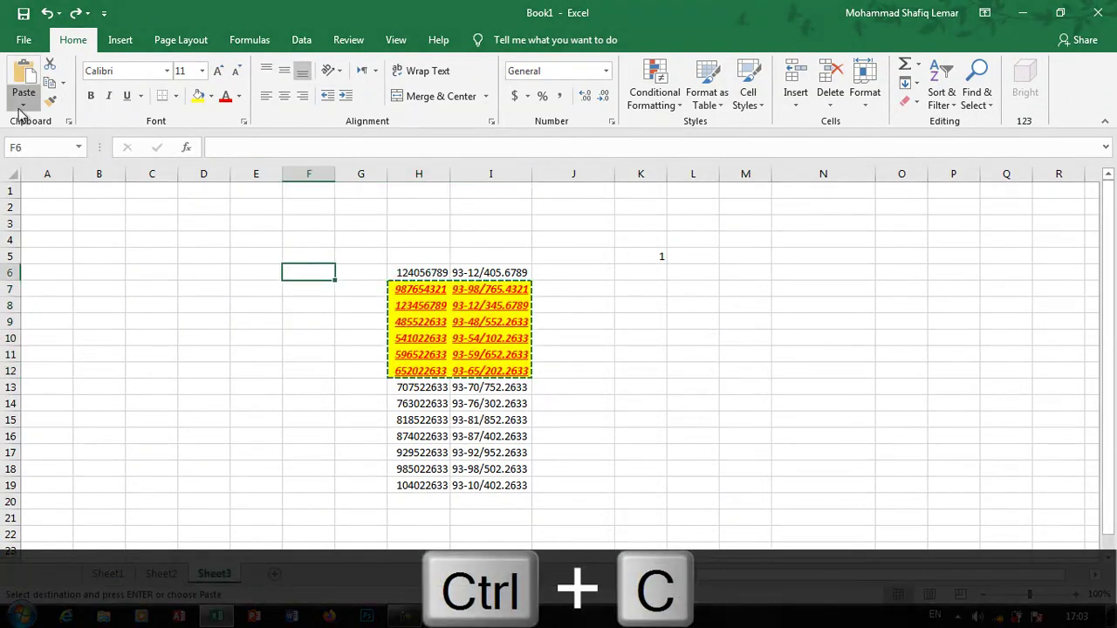
pyautogui.click(24, 104)
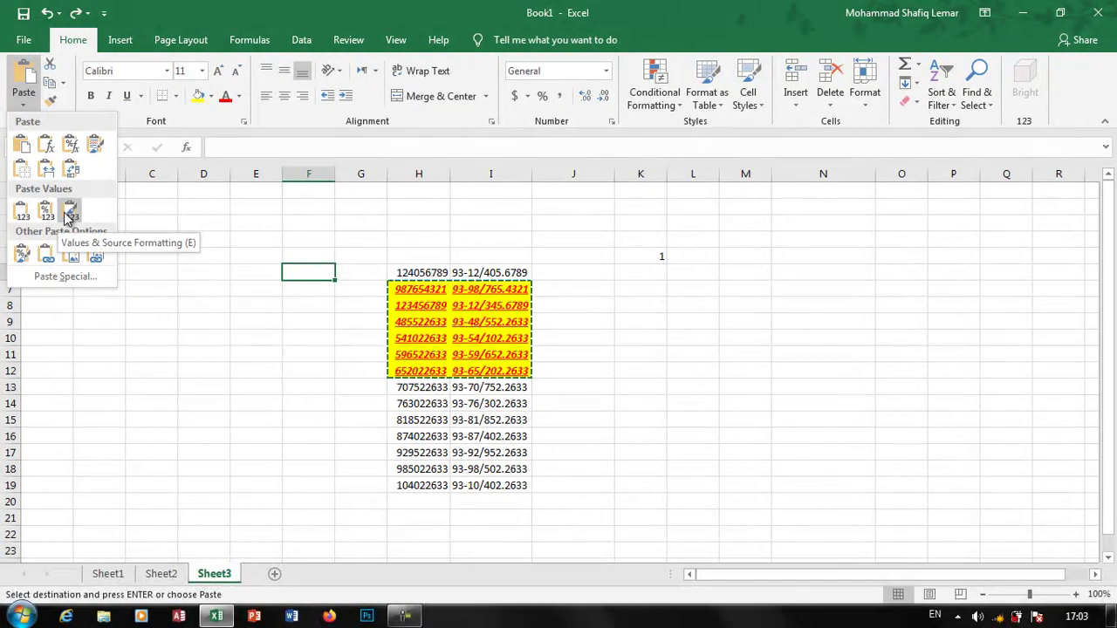